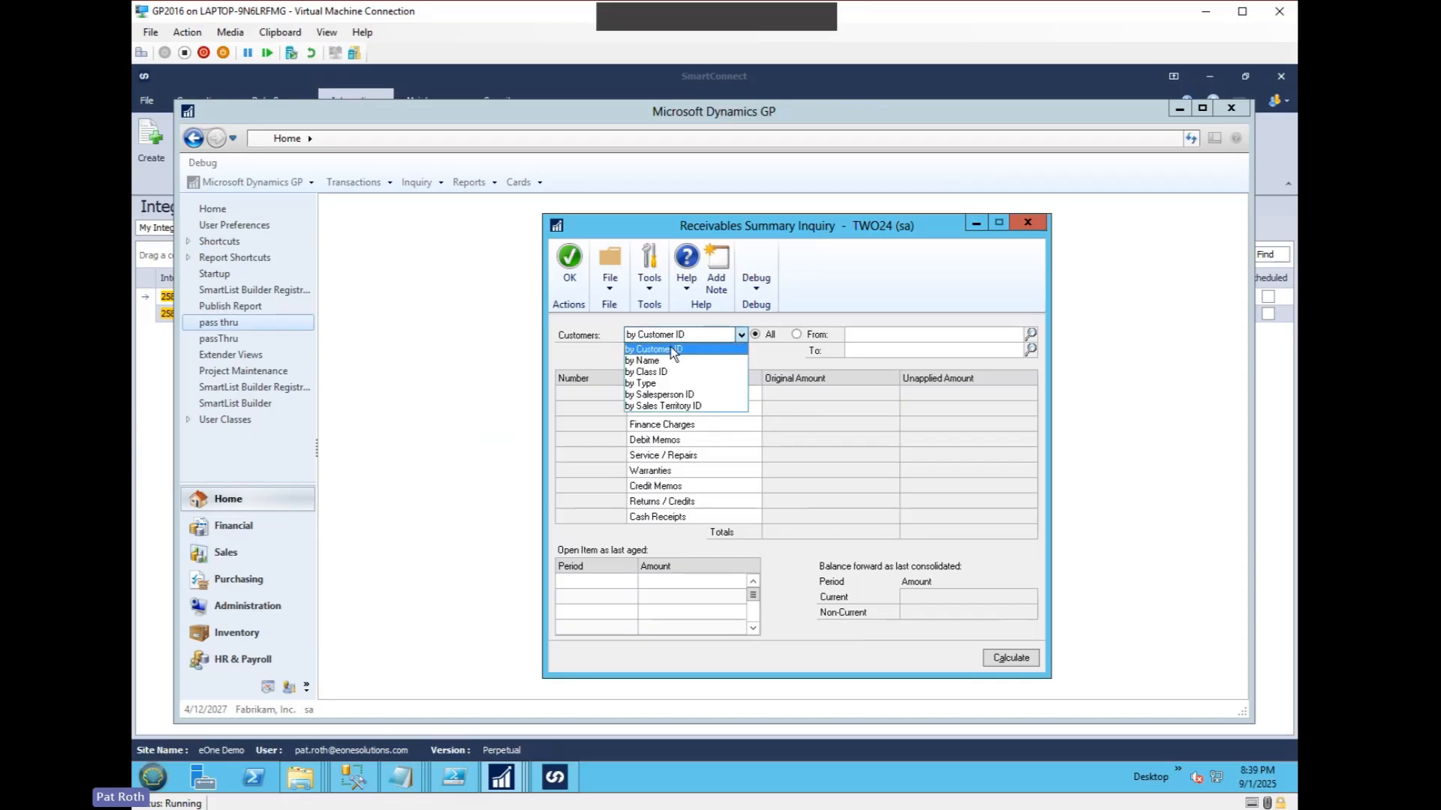
# Restrict the inquiry by Customer ID to a From/To range holding a single customer's ID and calculate the receivables summary
pyautogui.click(828, 295)
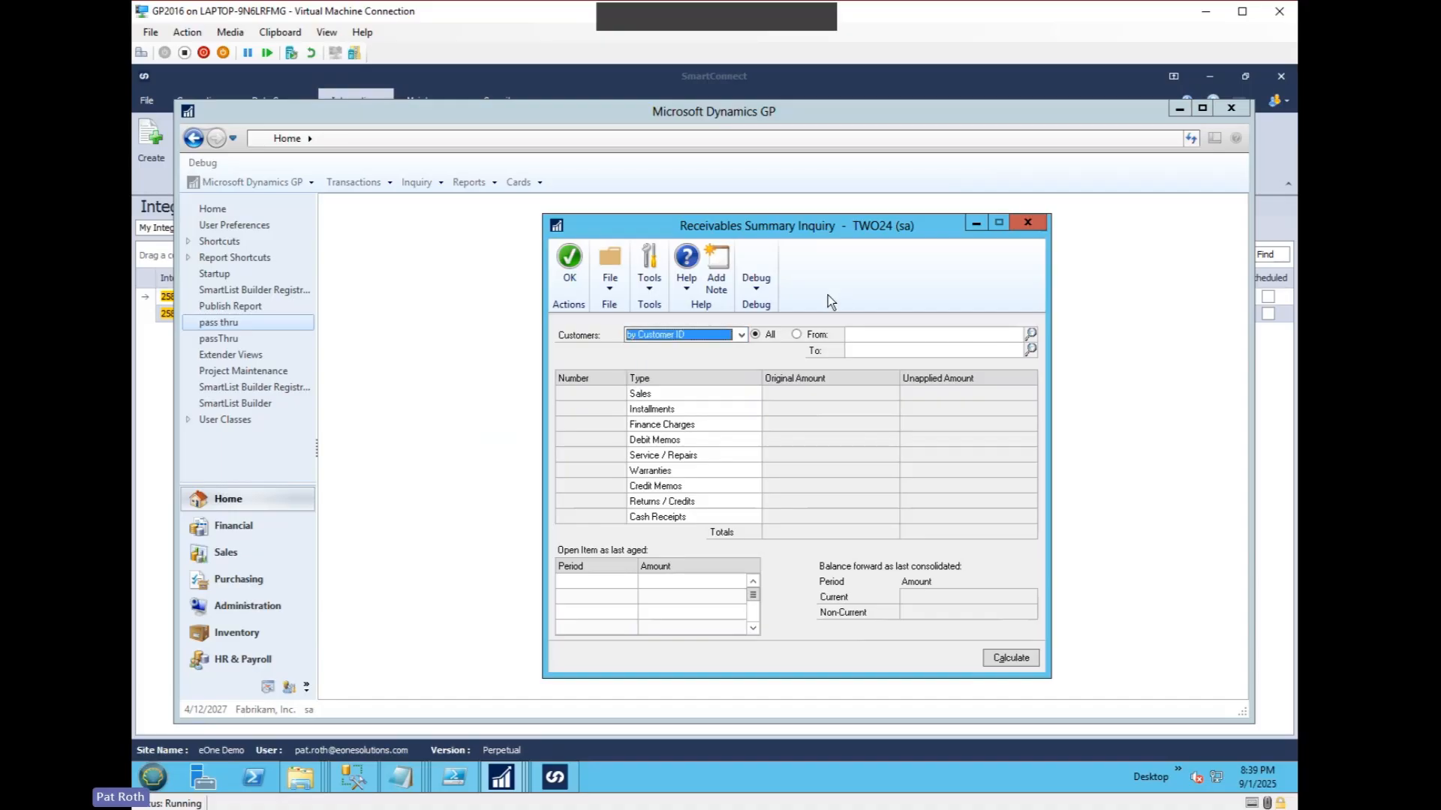
pyautogui.click(908, 338)
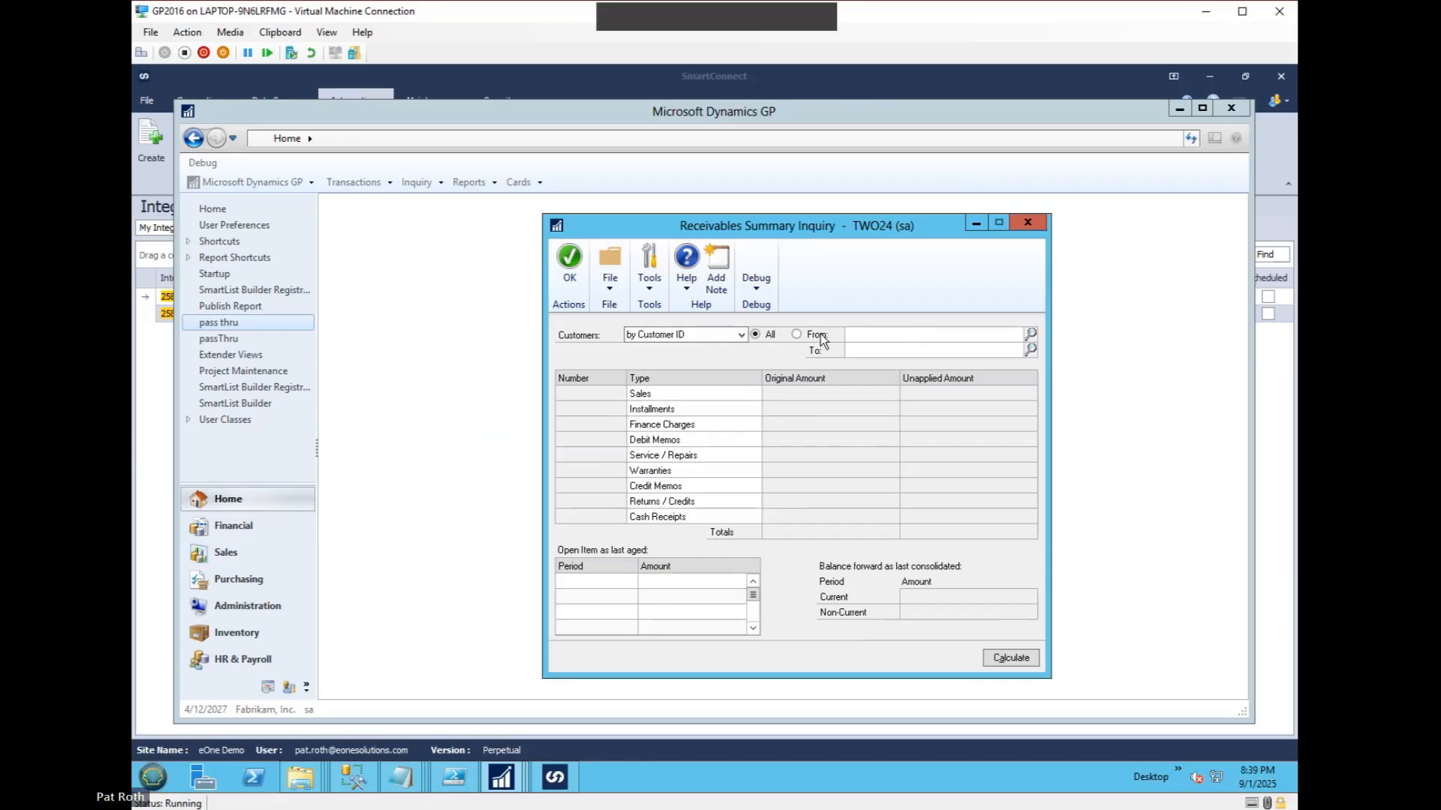
pyautogui.click(796, 335)
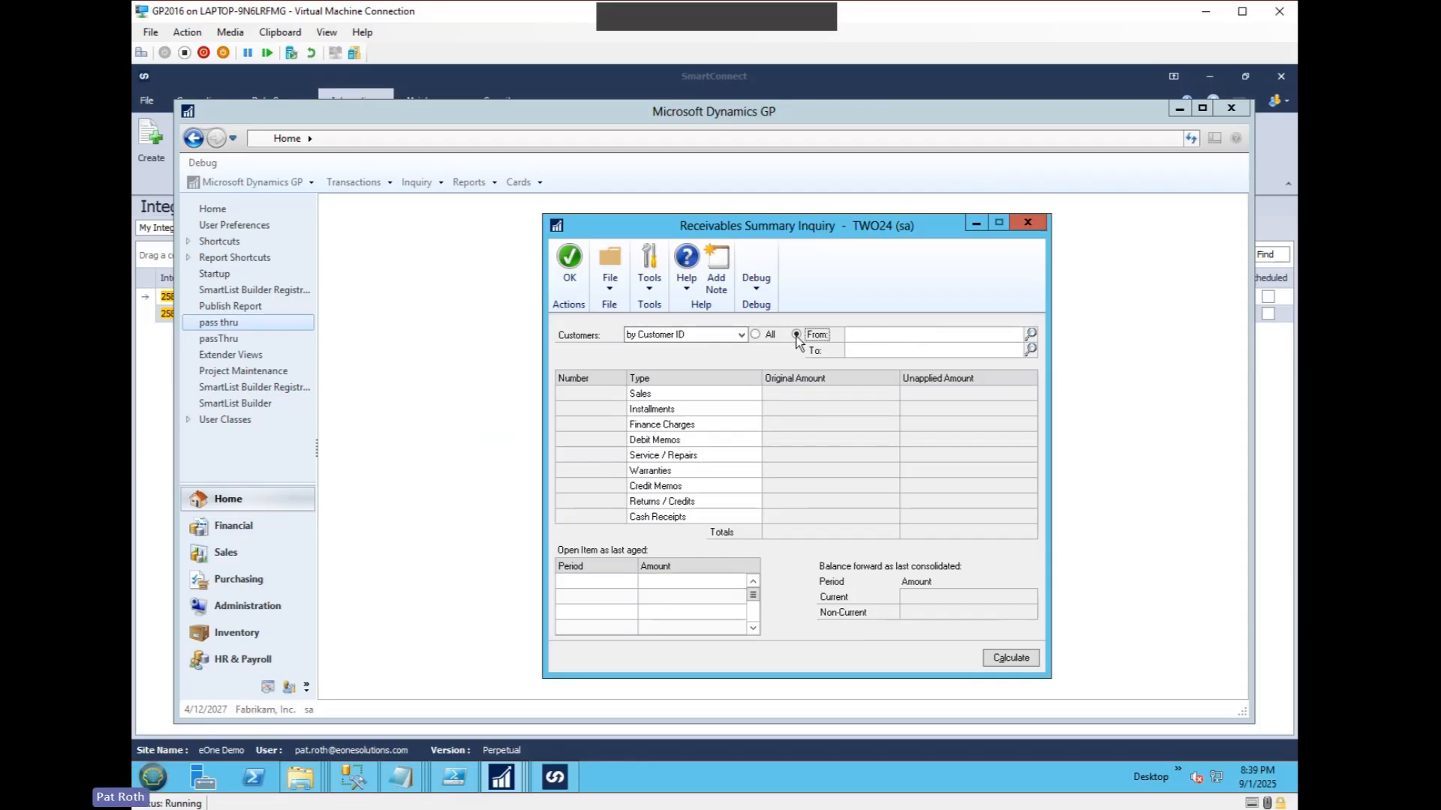
pyautogui.click(859, 333)
pyautogui.click(855, 349)
pyautogui.write('AA')
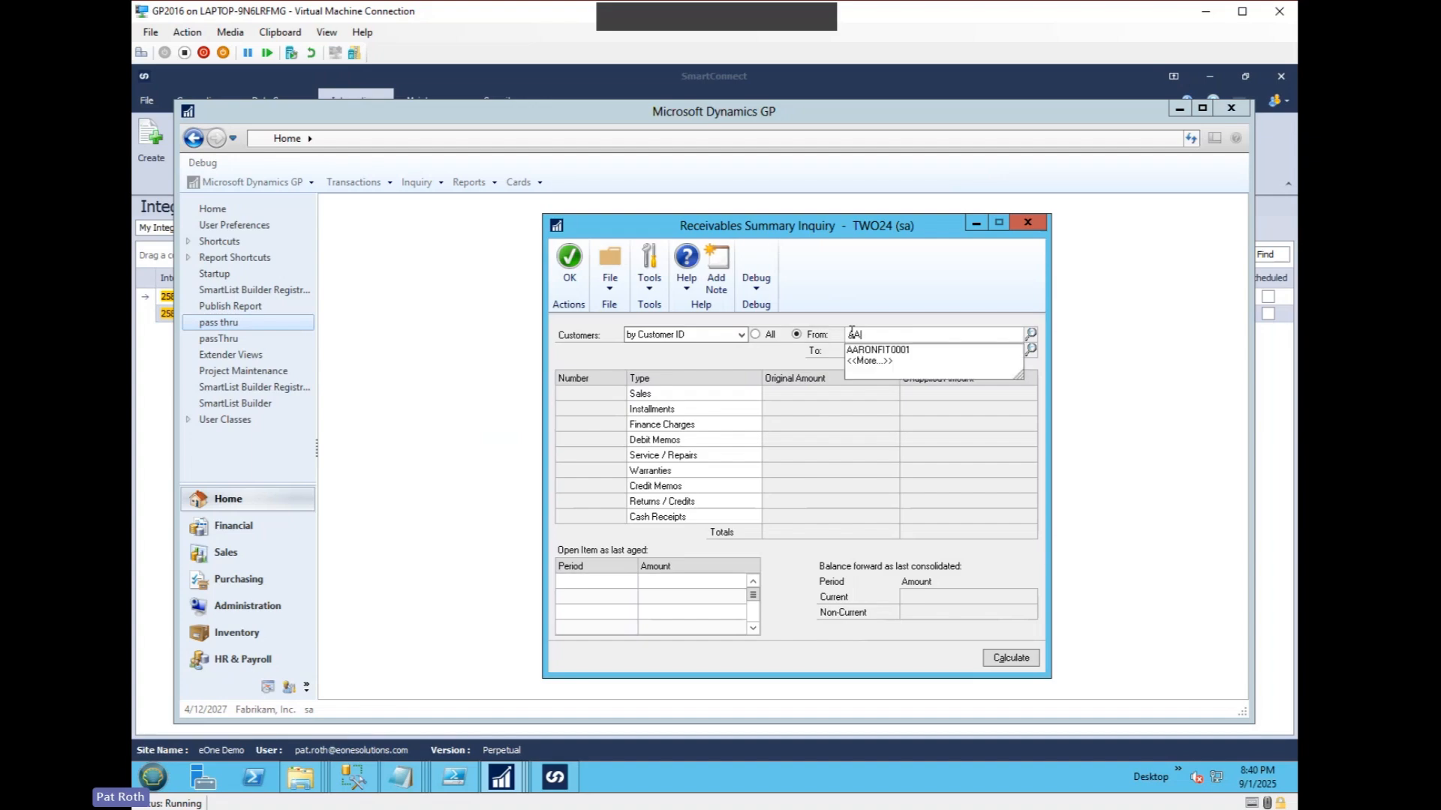
pyautogui.click(876, 353)
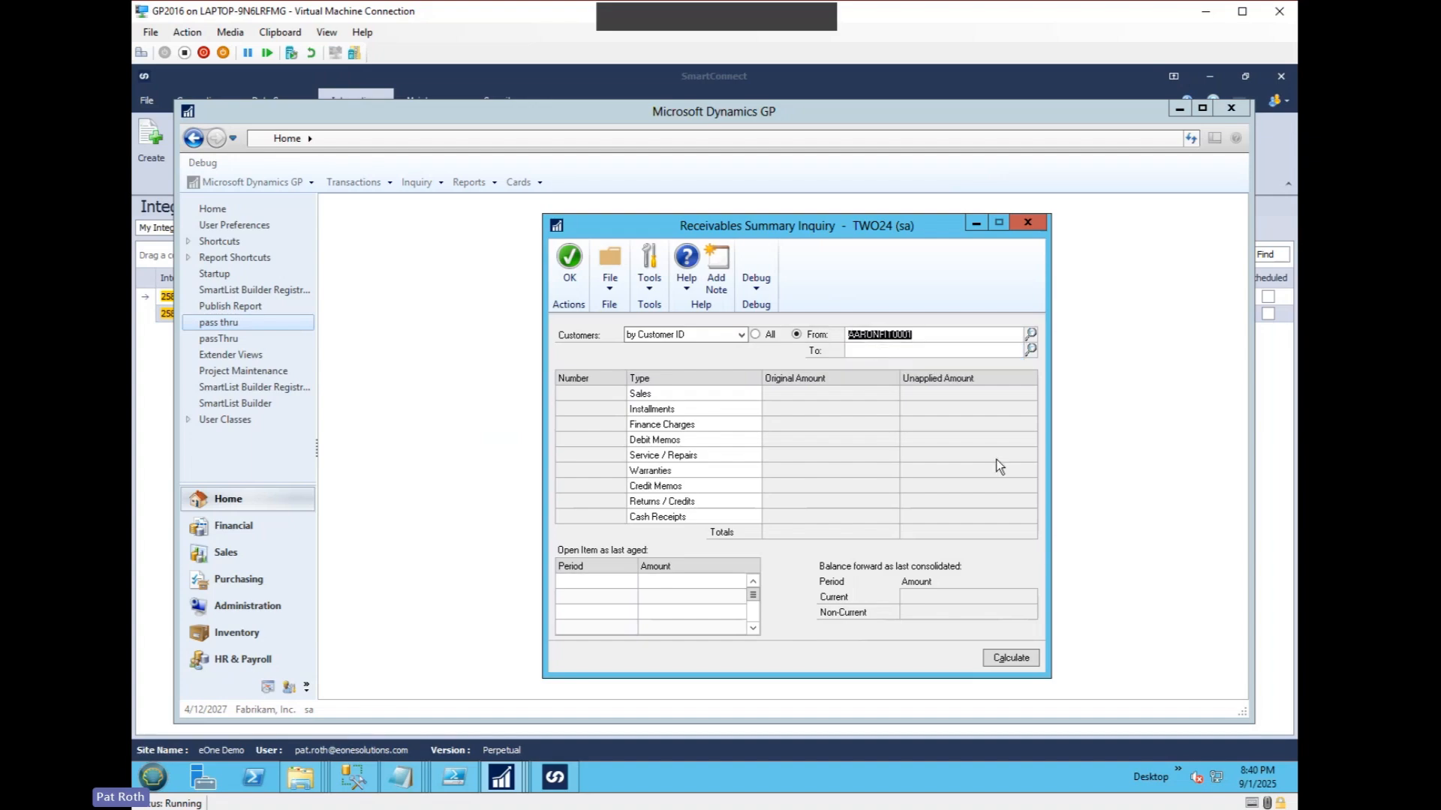
pyautogui.press('Tab')
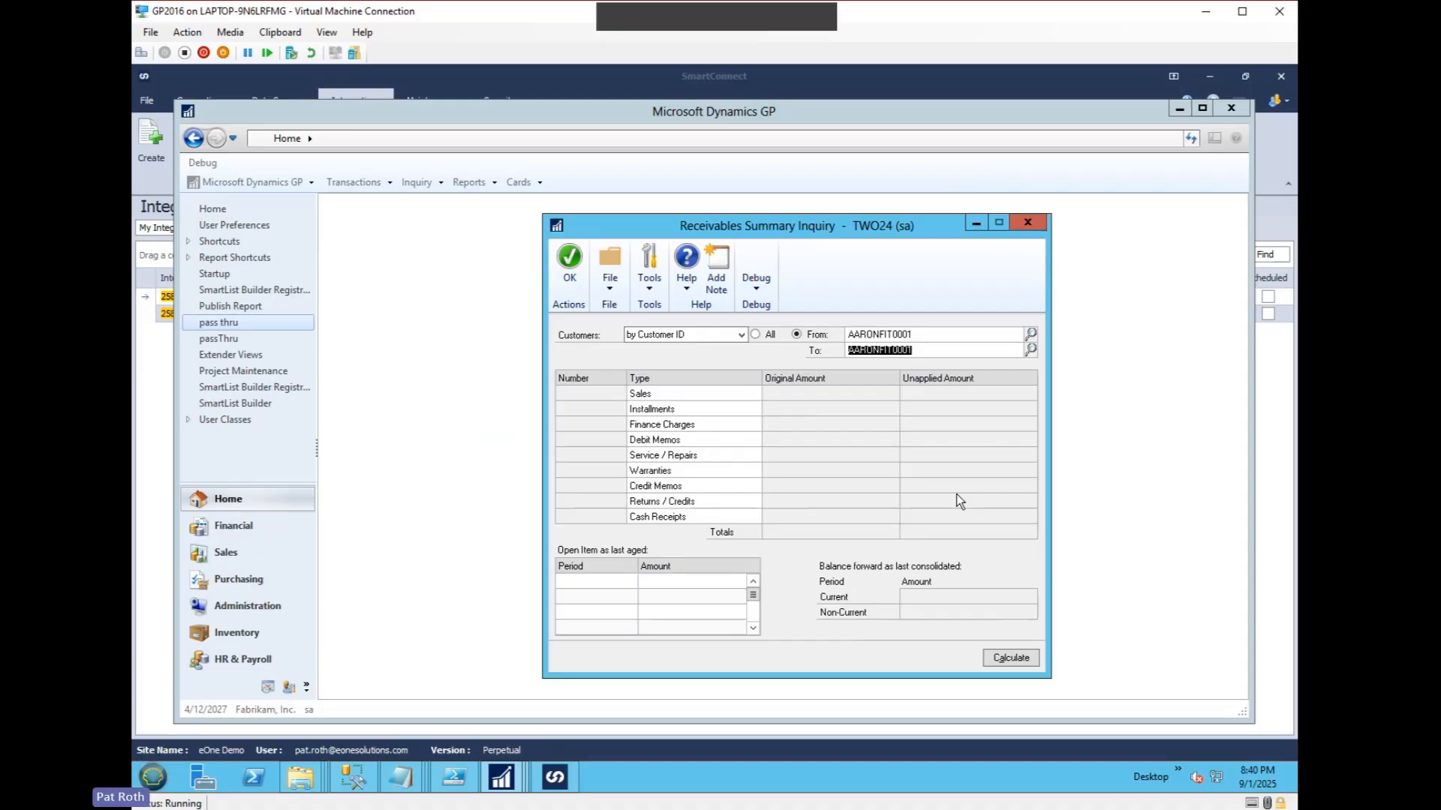
pyautogui.click(1004, 659)
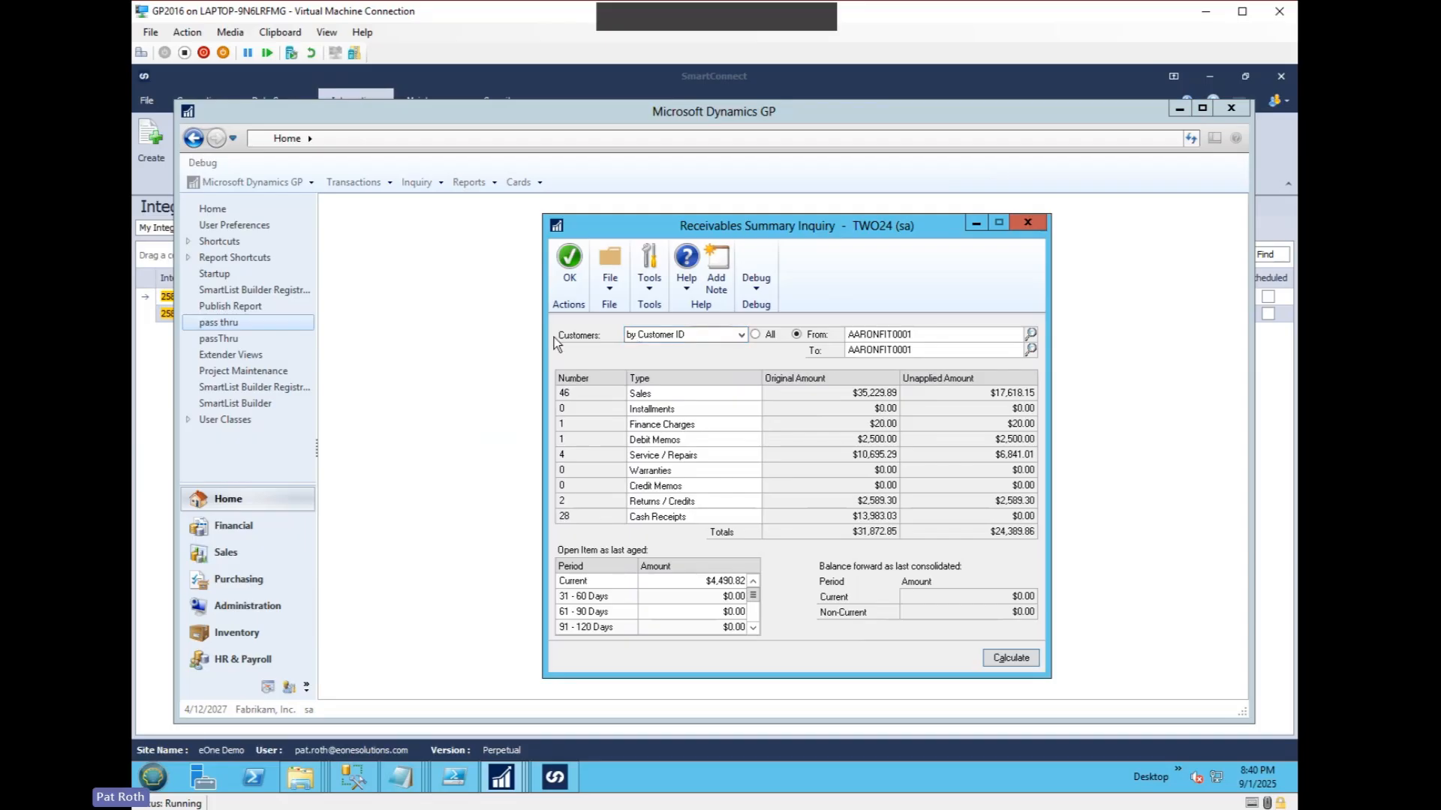
# Check the customer sort options and move the Receivables Summary Inquiry window closer to the navigation pane
pyautogui.click(690, 338)
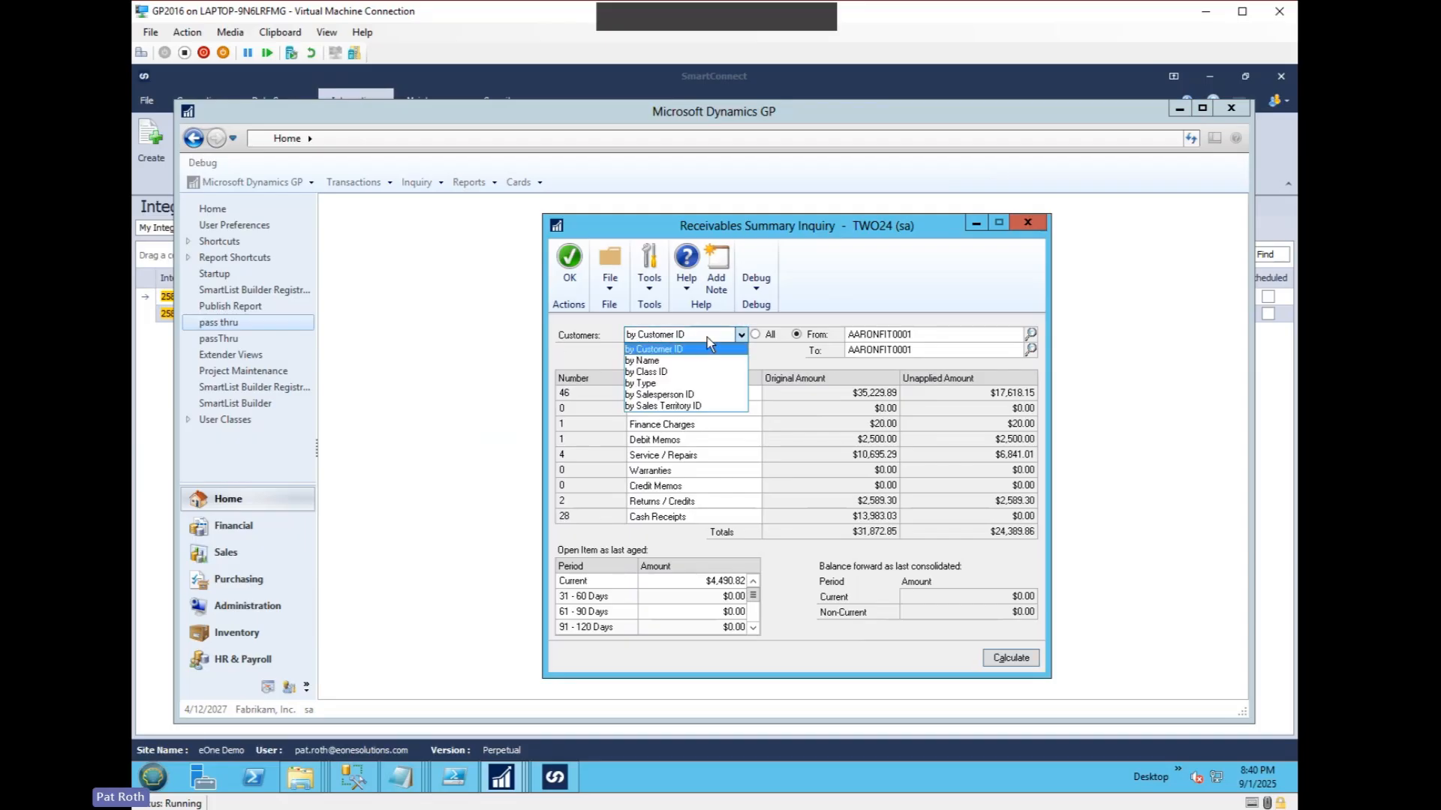
pyautogui.click(890, 338)
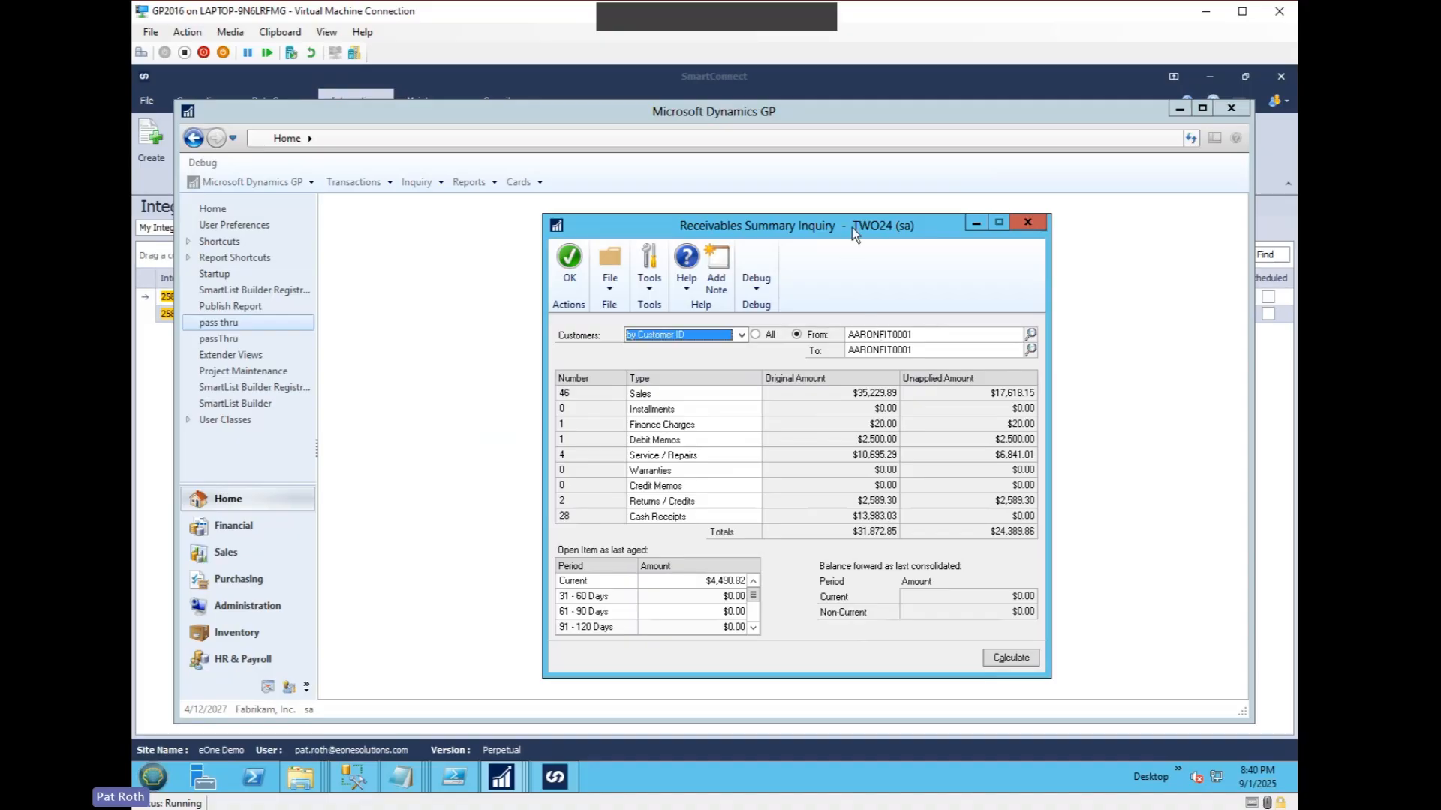
pyautogui.moveTo(852, 227); pyautogui.dragTo(677, 219)
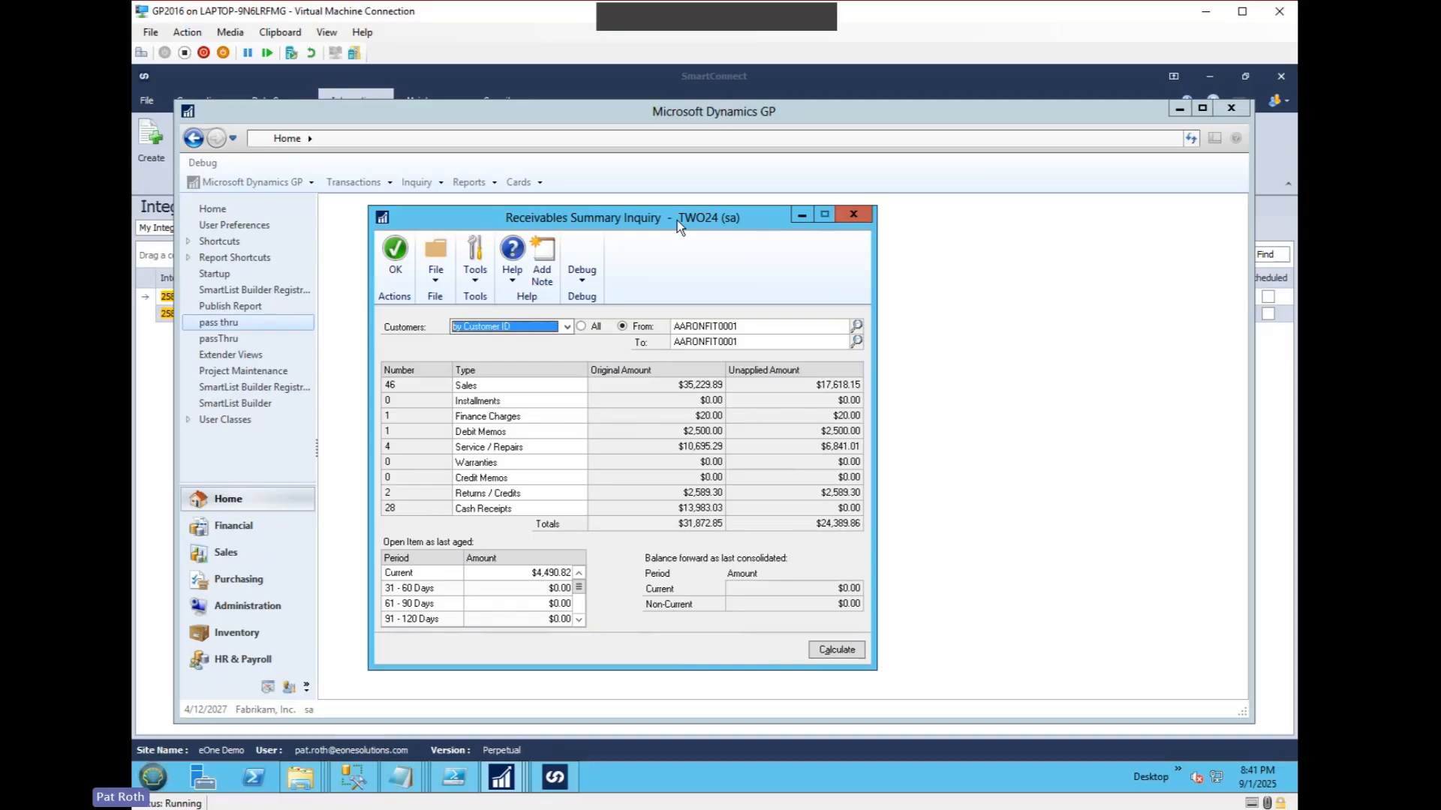
pyautogui.click(478, 274)
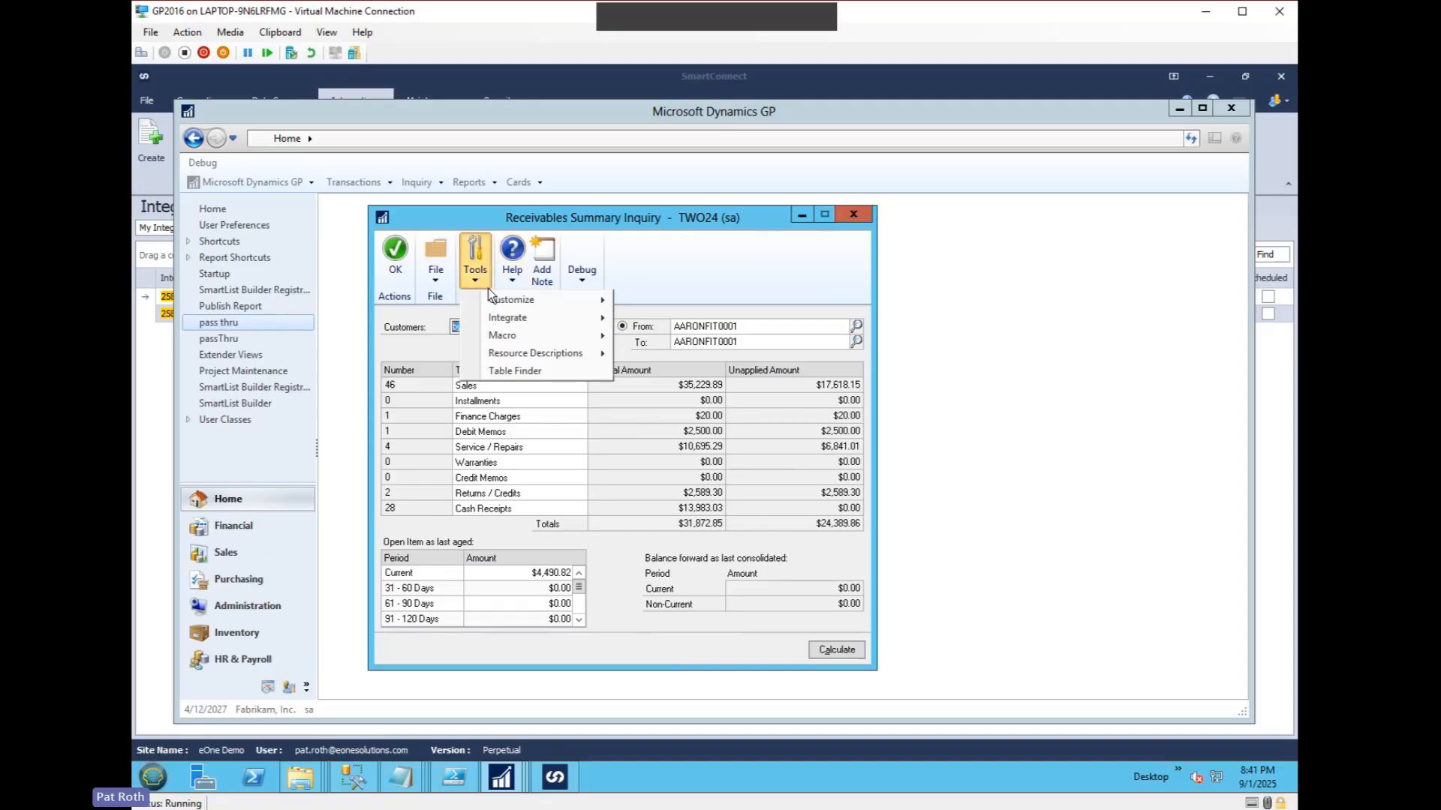
pyautogui.moveTo(585, 338)
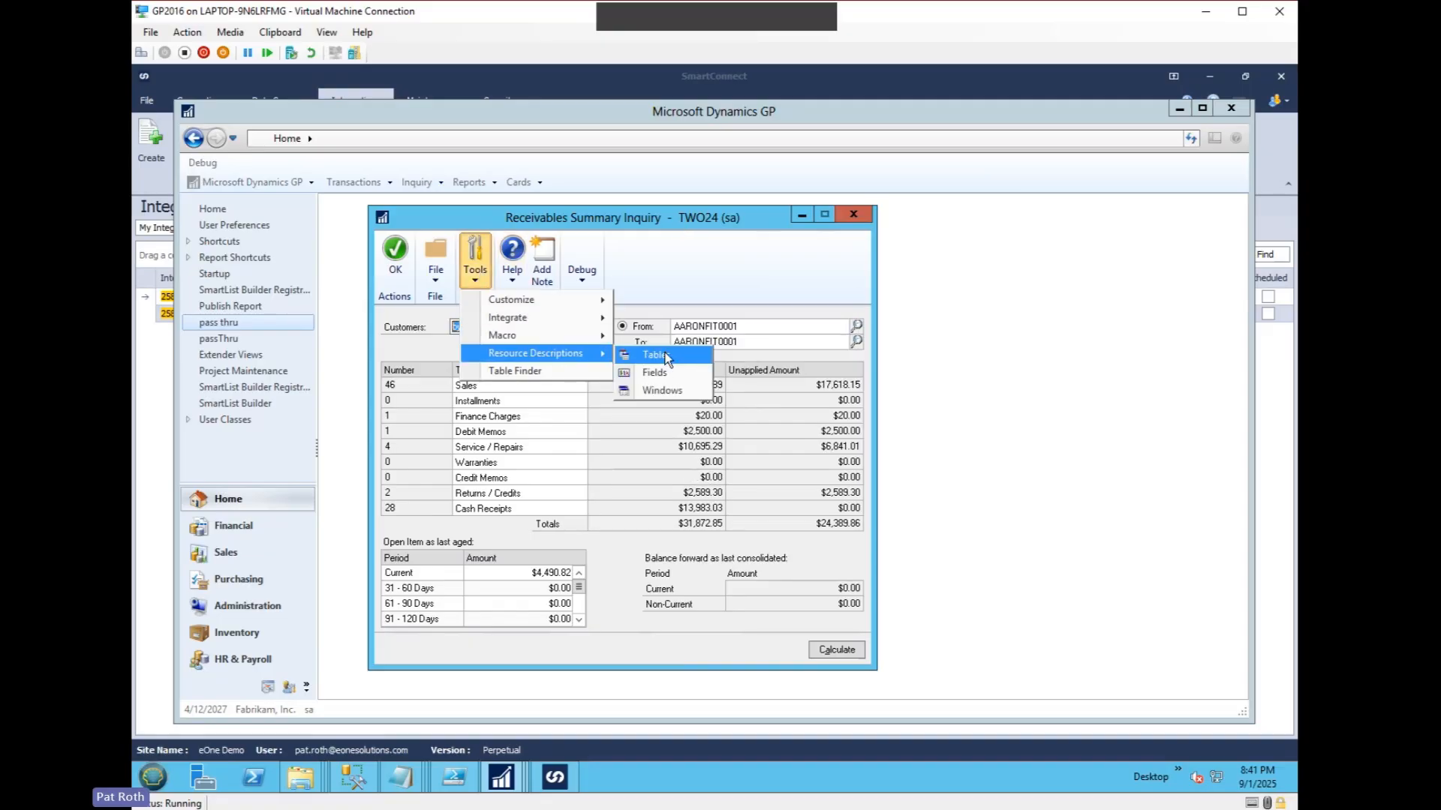
pyautogui.click(660, 355)
pyautogui.click(806, 217)
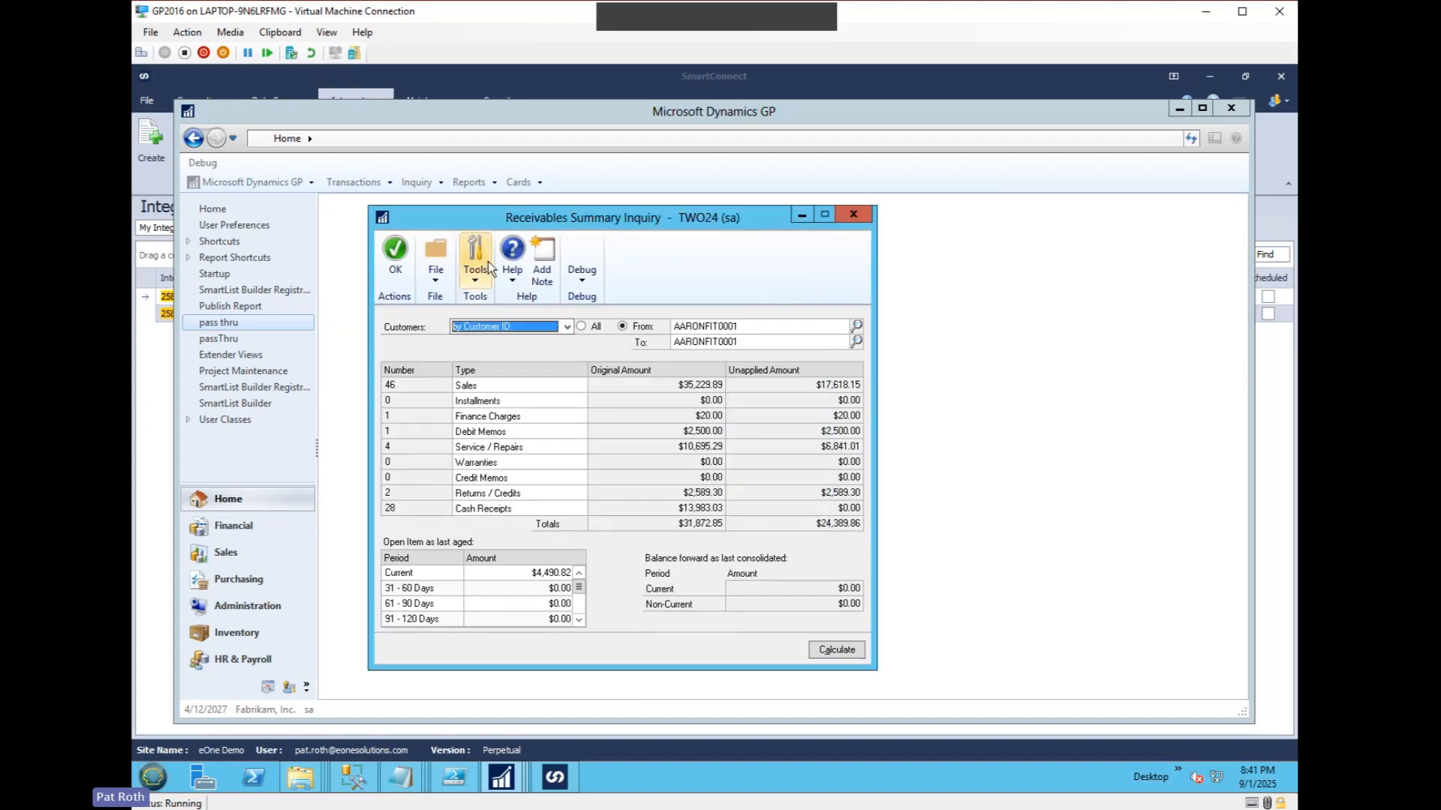
# Start recording a macro saved as Untitled.mac in the C: drive's temp folder, replacing the existing file
pyautogui.click(475, 262)
pyautogui.moveTo(520, 340)
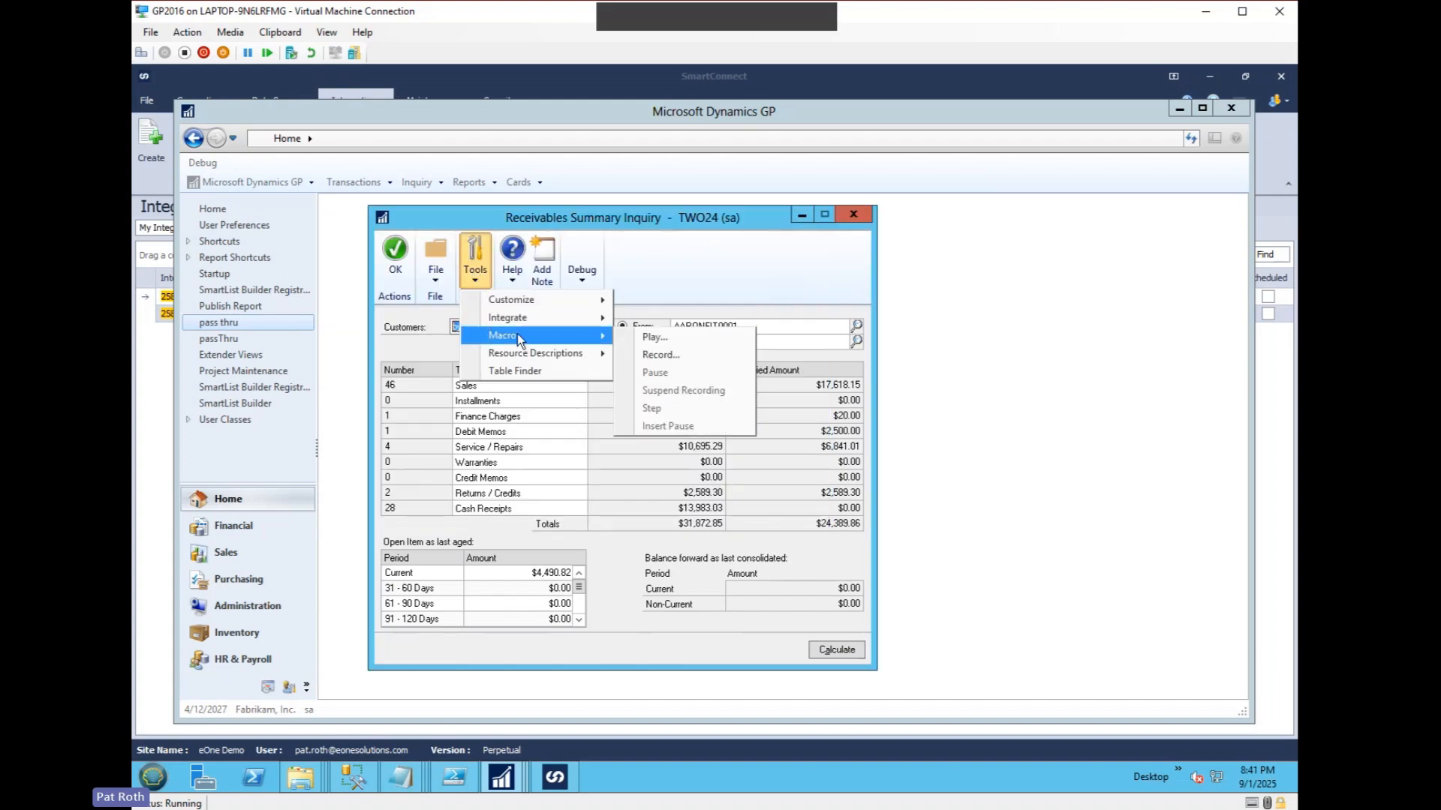
pyautogui.click(656, 356)
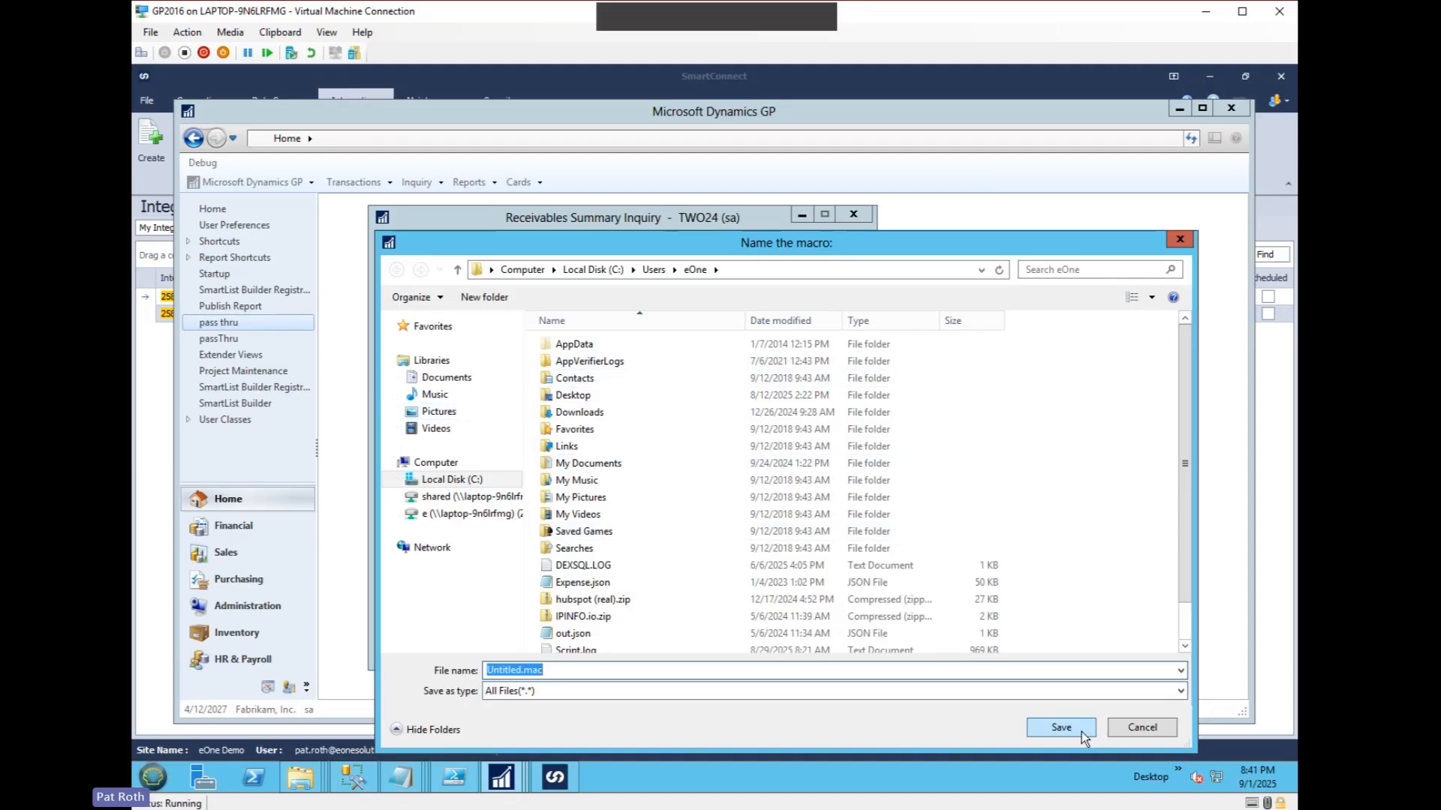
pyautogui.click(471, 484)
pyautogui.doubleClick(588, 633)
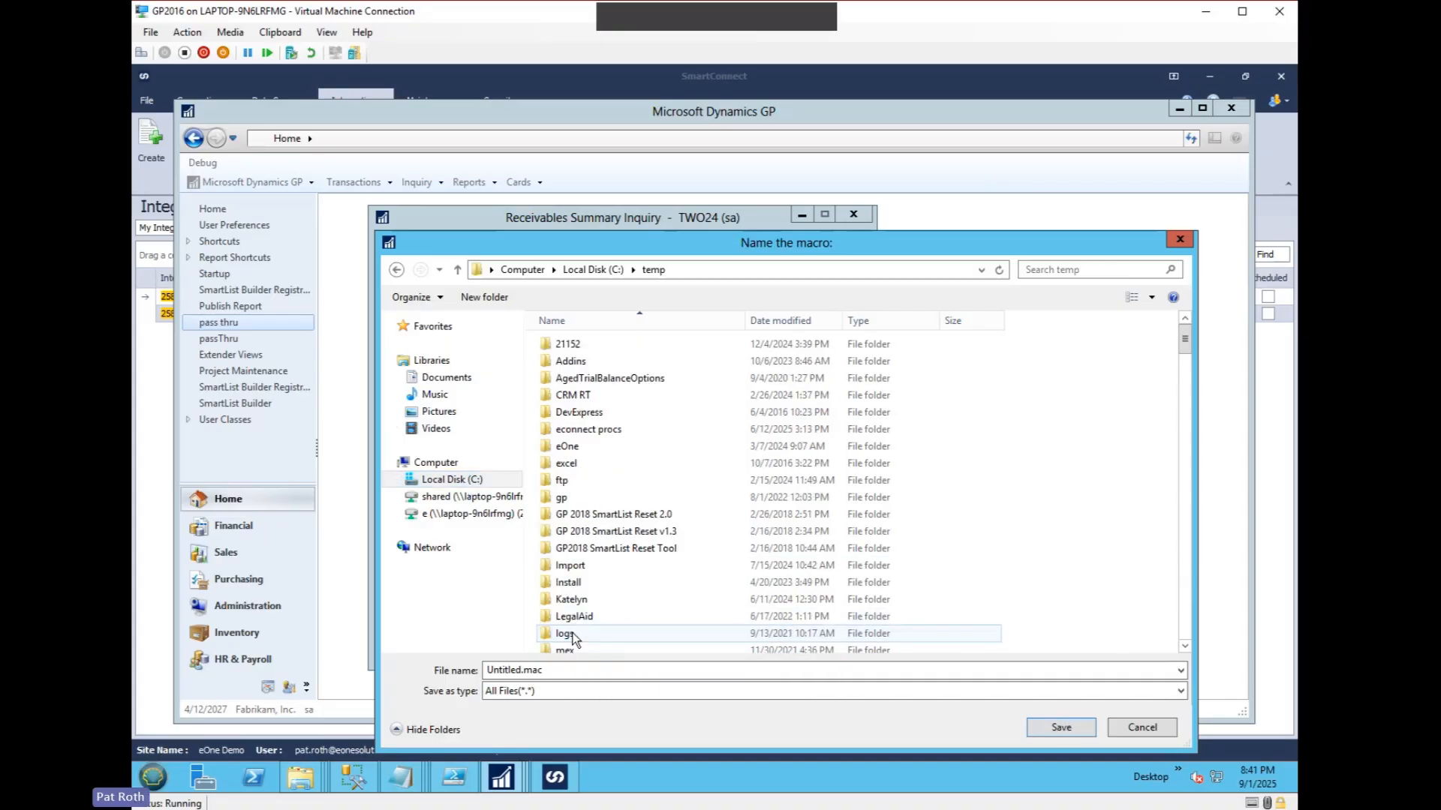
pyautogui.click(1066, 729)
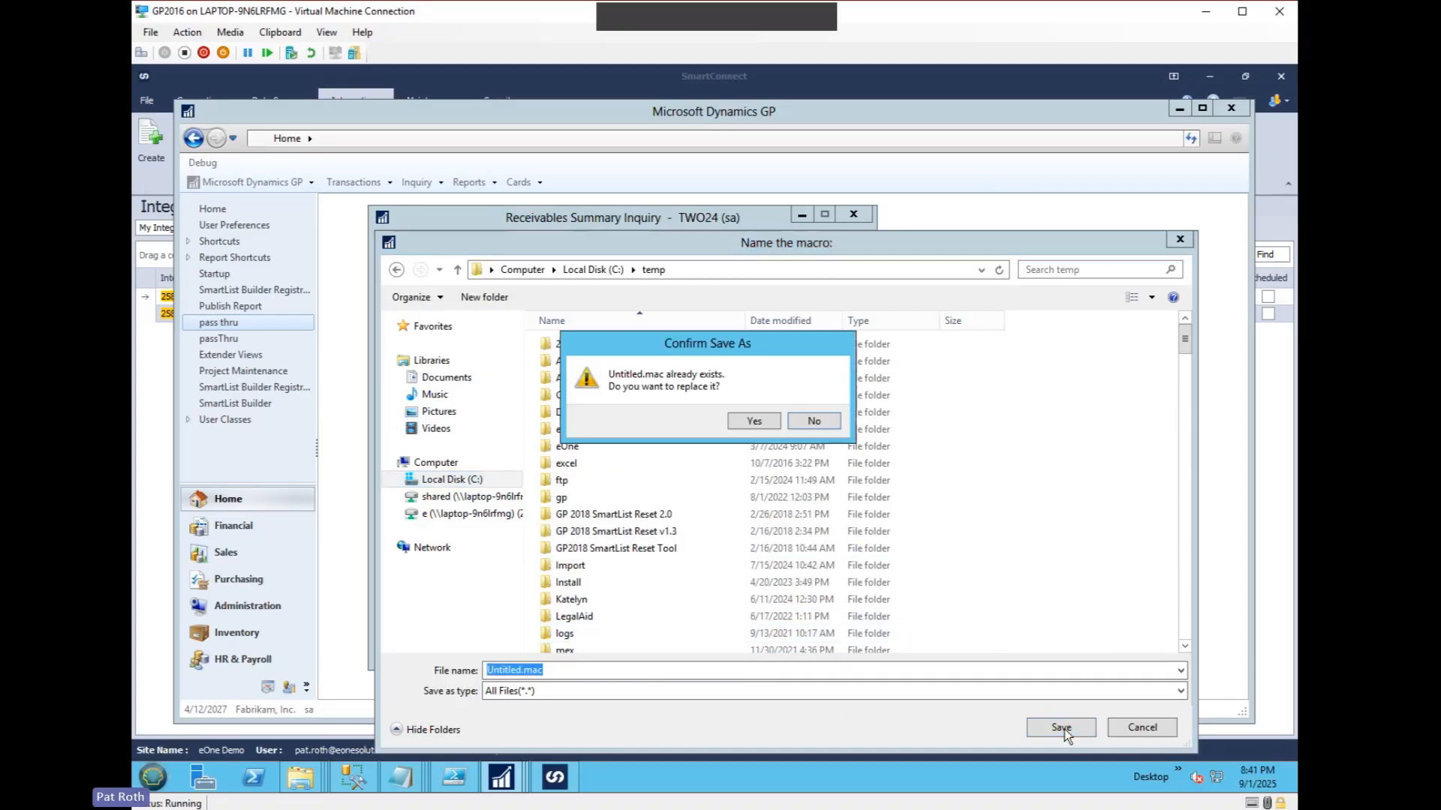
pyautogui.click(754, 422)
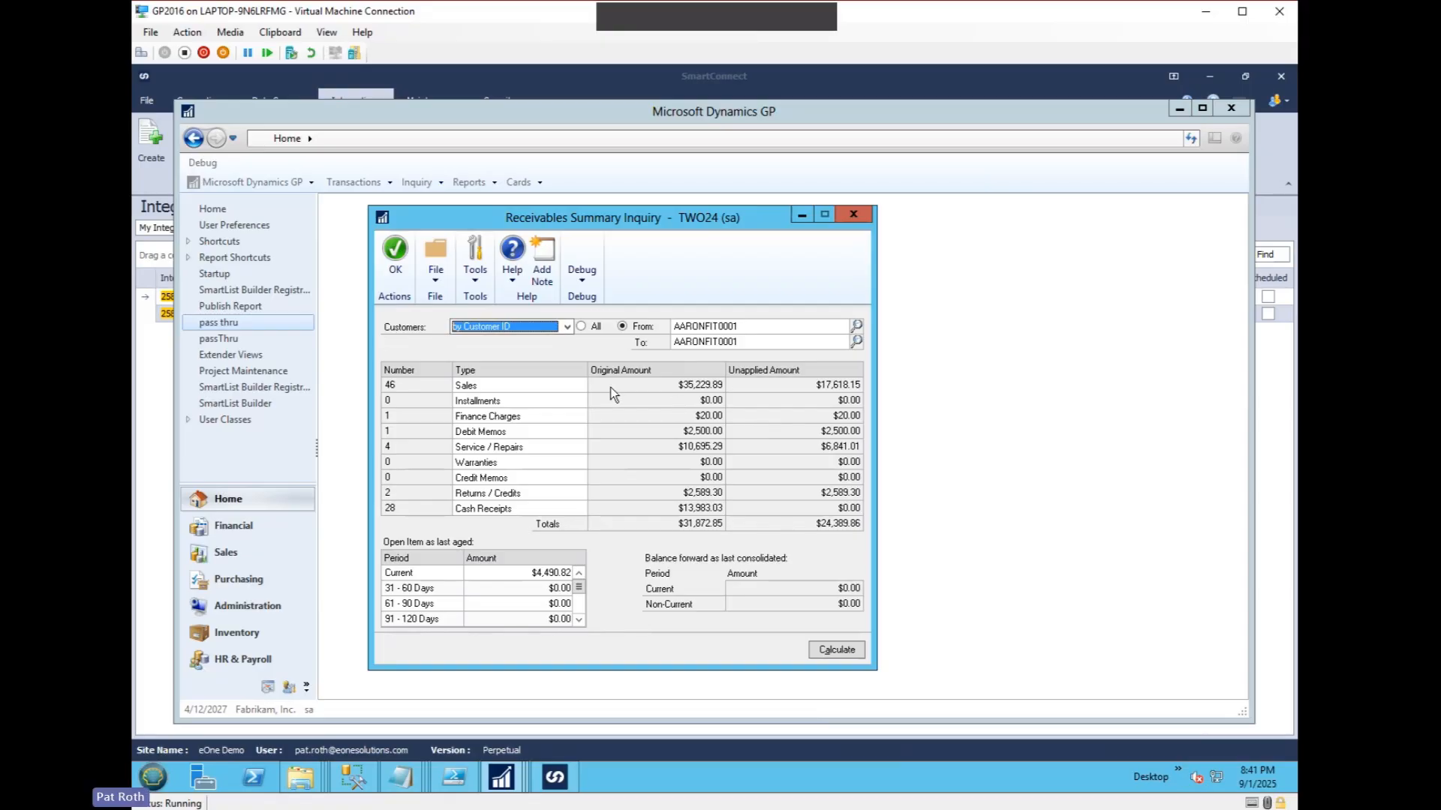
# Change the customer sort to by Name and back to by Customer ID so the macro records the field
pyautogui.click(480, 327)
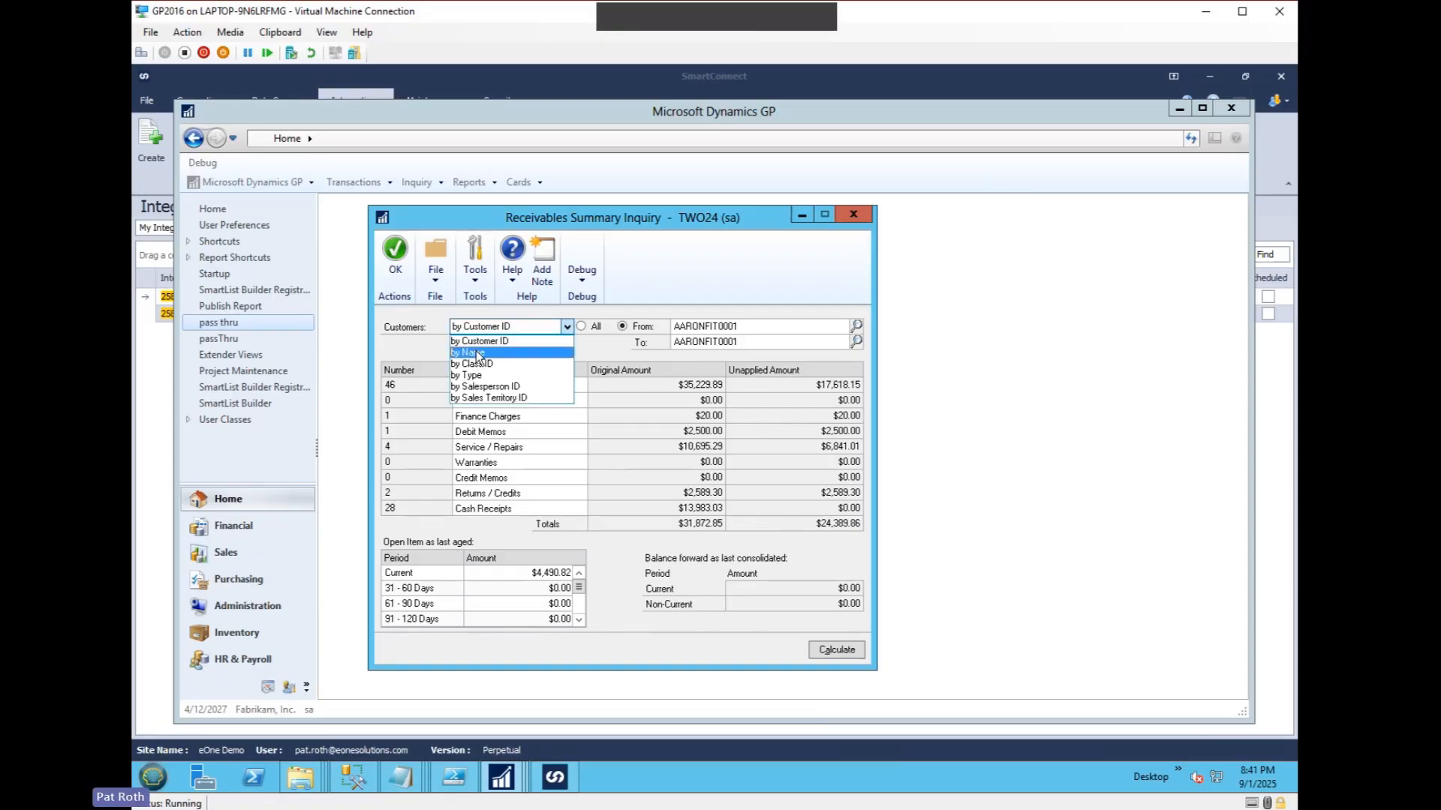
pyautogui.click(483, 352)
pyautogui.click(484, 328)
pyautogui.click(484, 341)
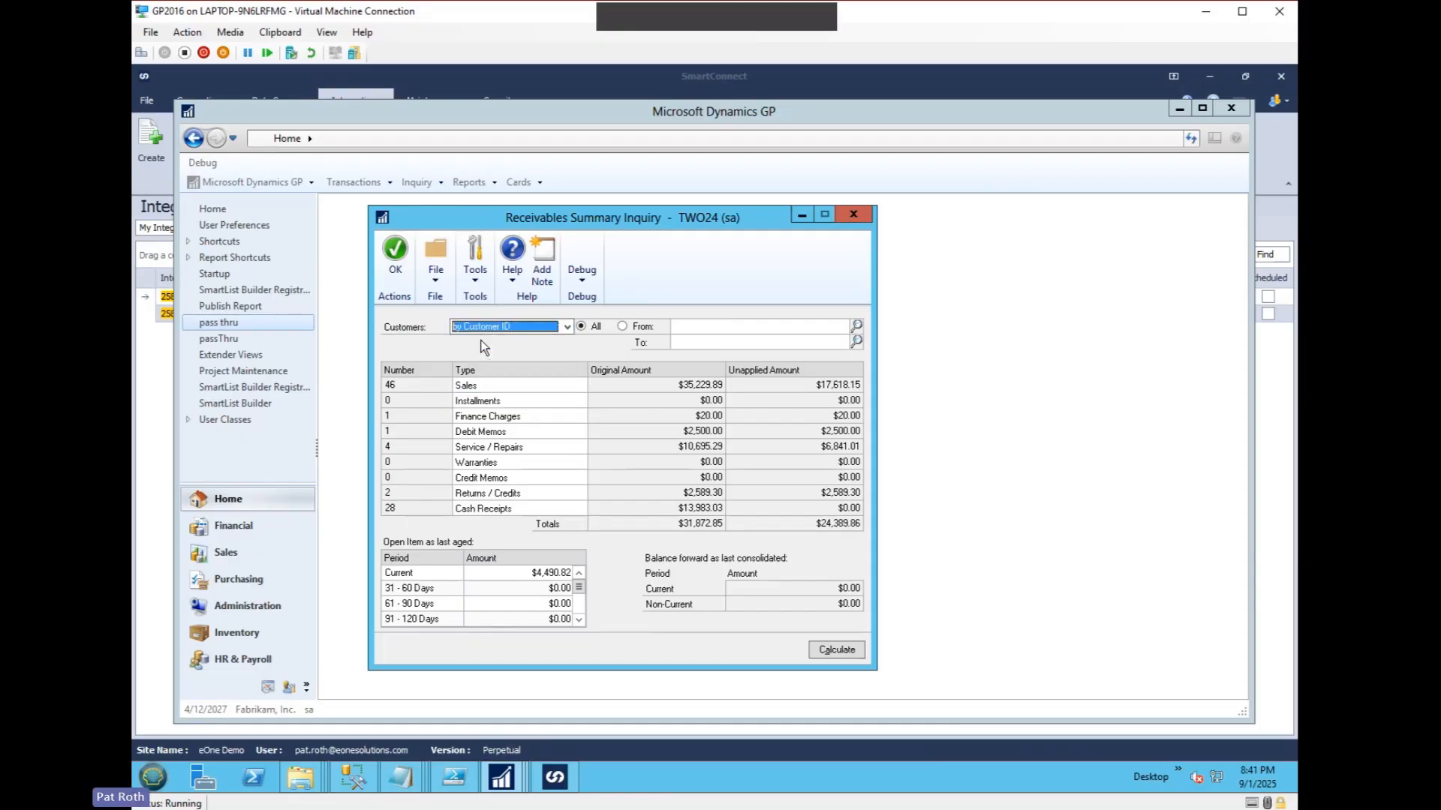
# Toggle the customer range from From to All and back to From, and enter the customer's ID as range start
pyautogui.click(628, 328)
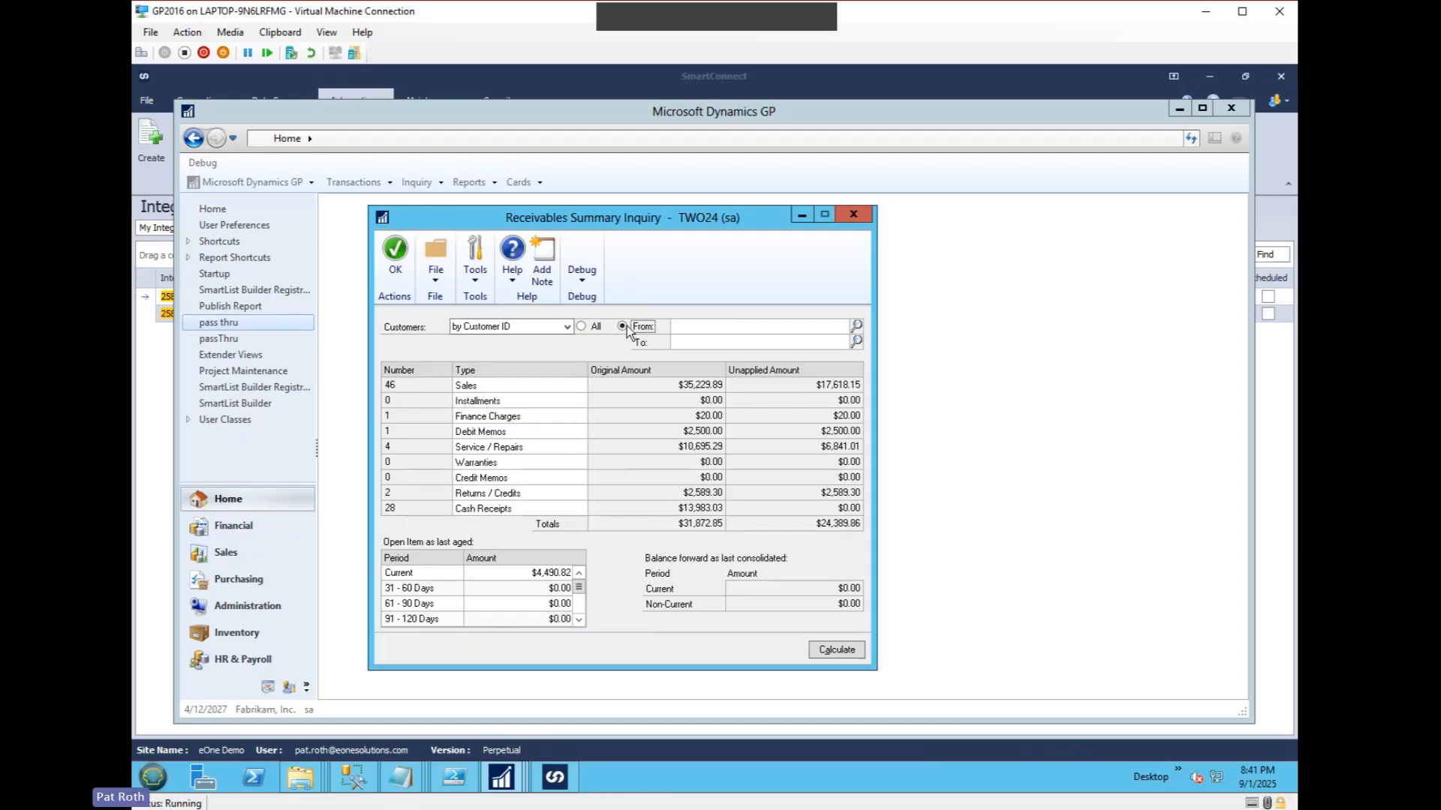
pyautogui.click(586, 329)
pyautogui.click(625, 327)
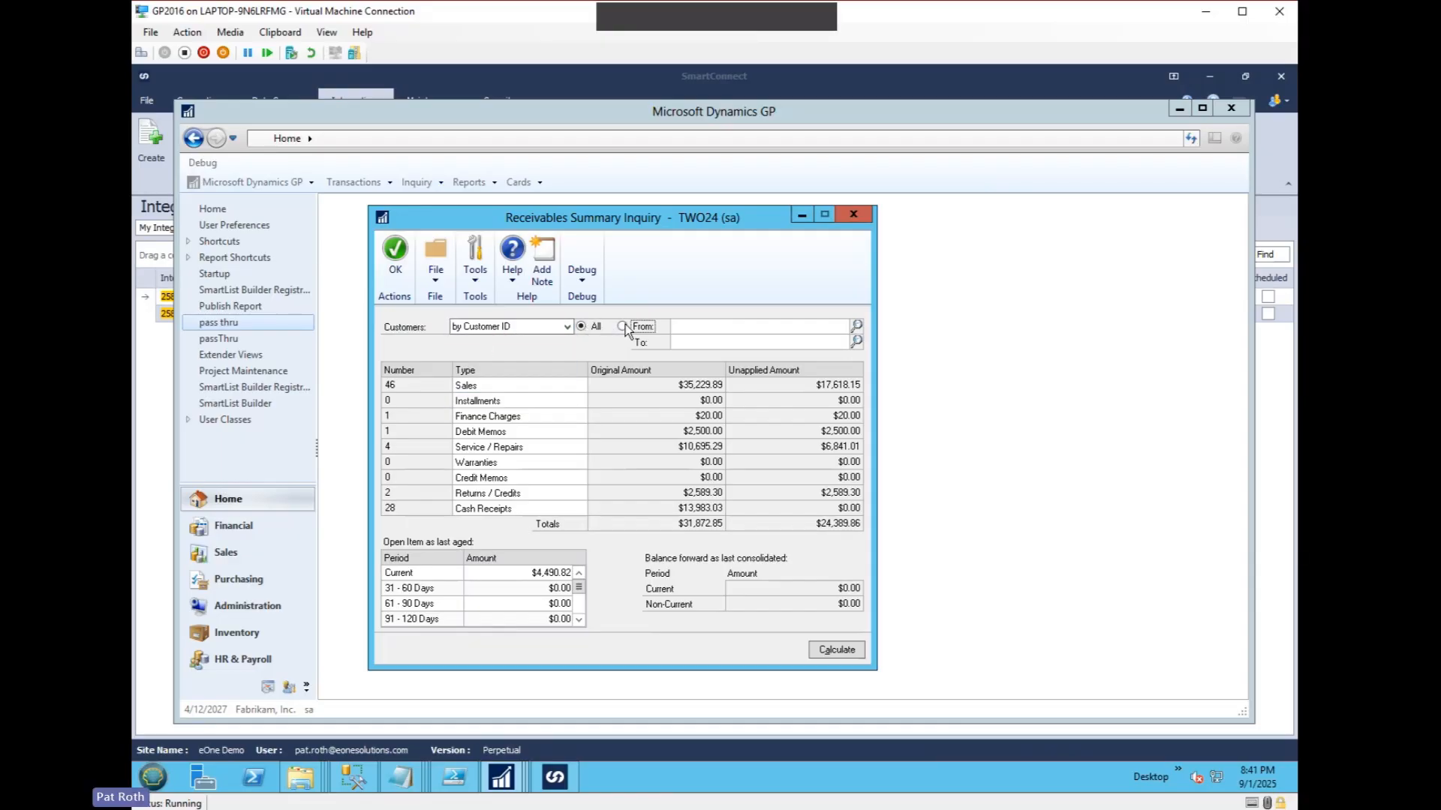
pyautogui.click(693, 326)
pyautogui.write('AAR')
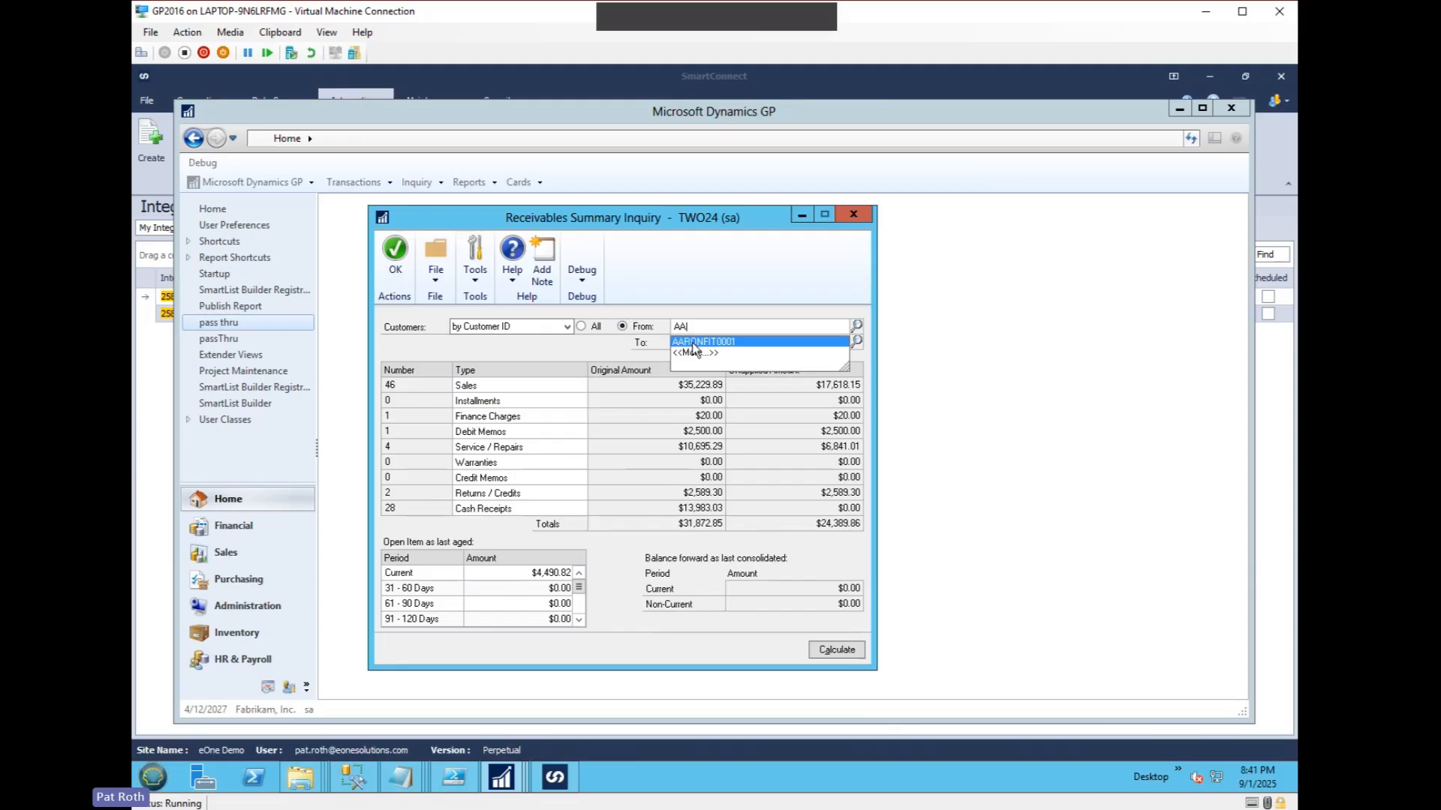
pyautogui.click(712, 343)
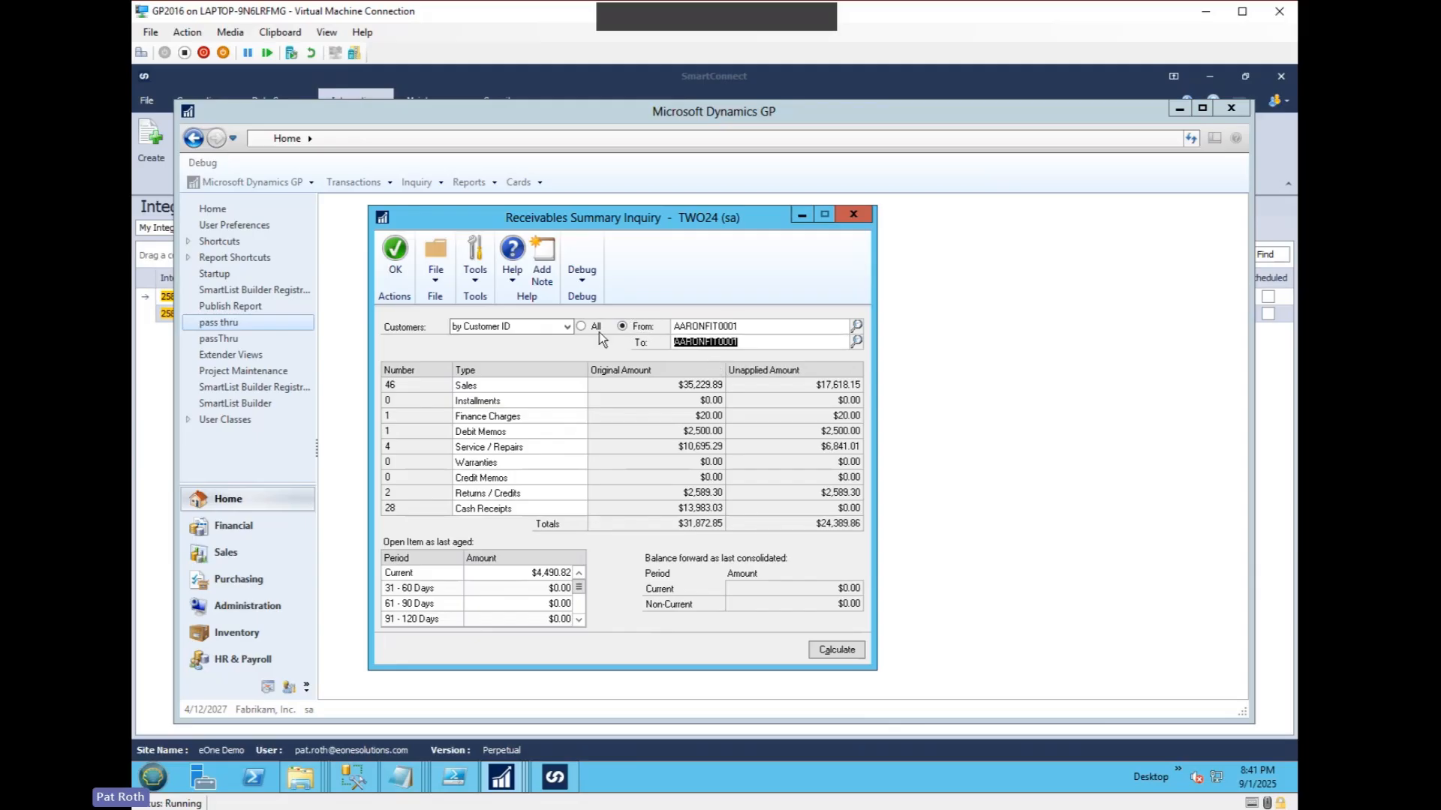
# Stop recording the macro
pyautogui.click(479, 277)
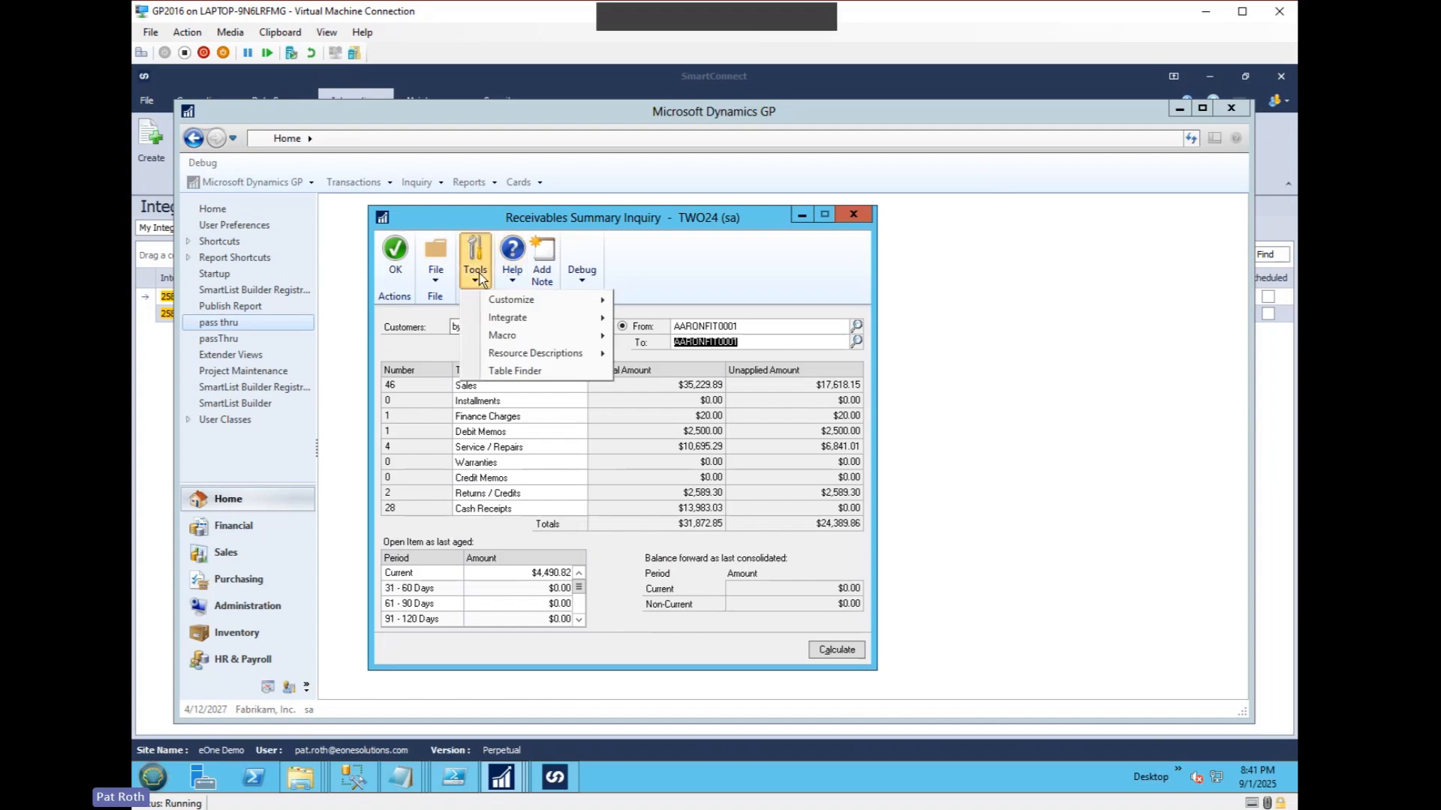
pyautogui.moveTo(516, 337)
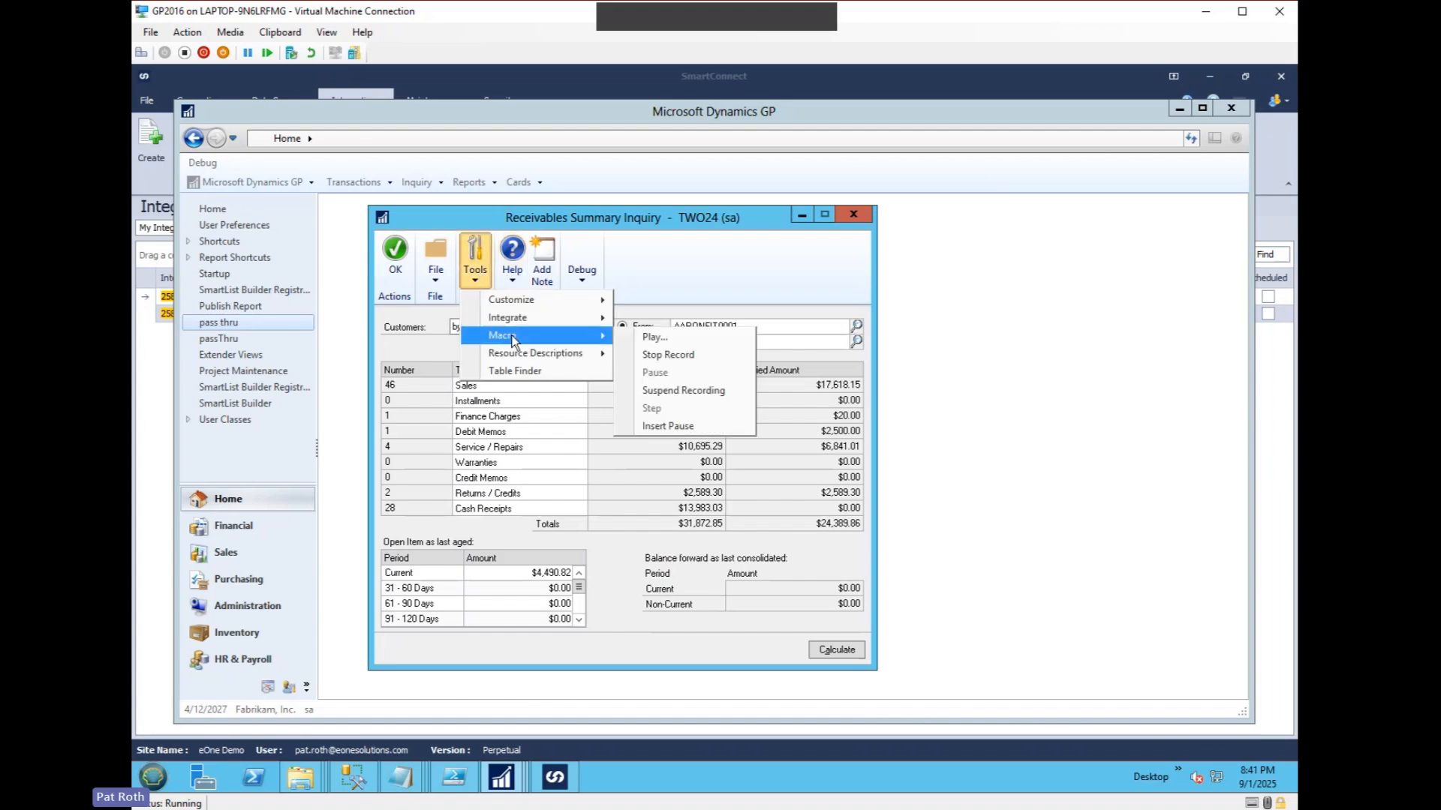
pyautogui.click(651, 358)
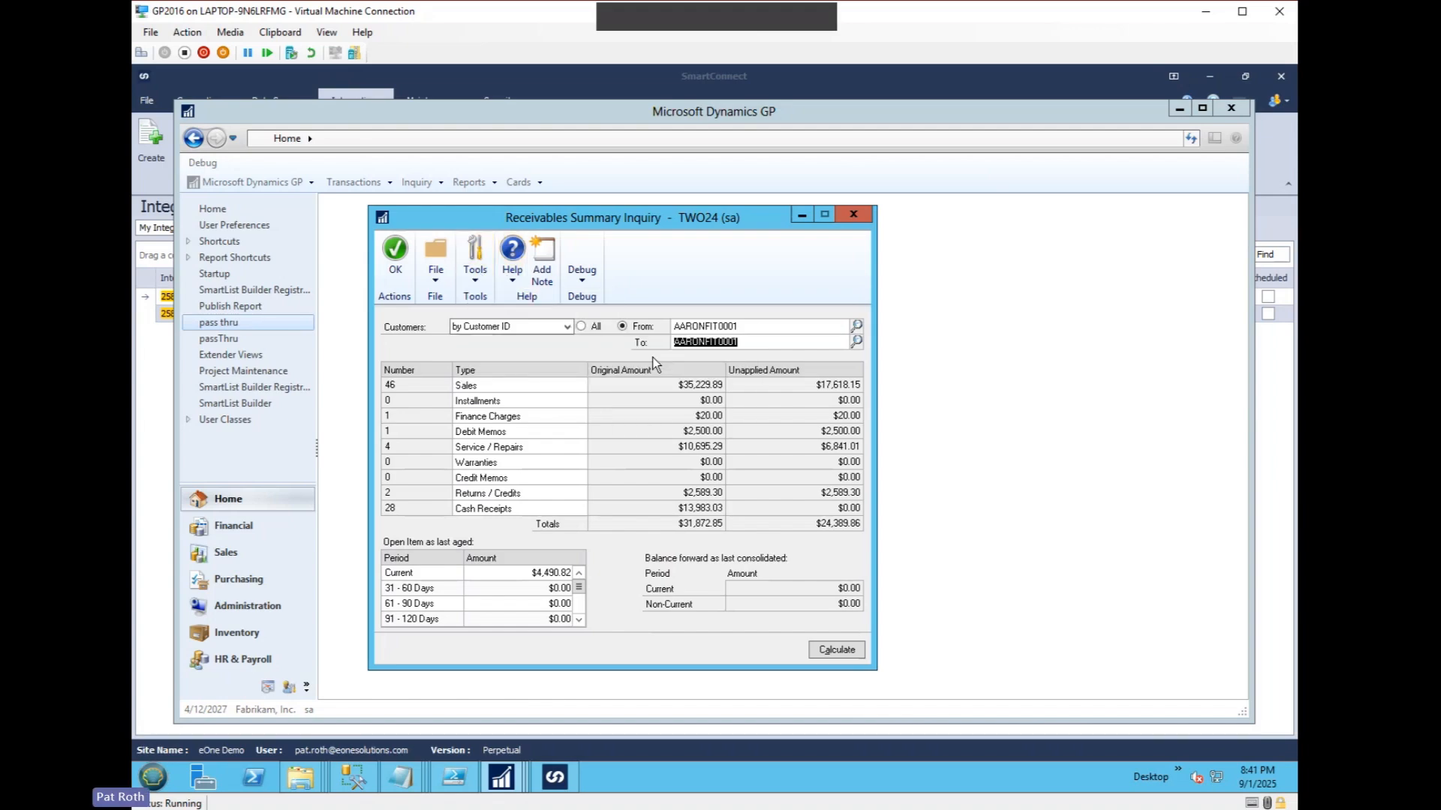
# Switch to File Explorer and open the recorded Untitled.mac from the temp folder in Notepad
pyautogui.rightClick(307, 781)
pyautogui.click(259, 689)
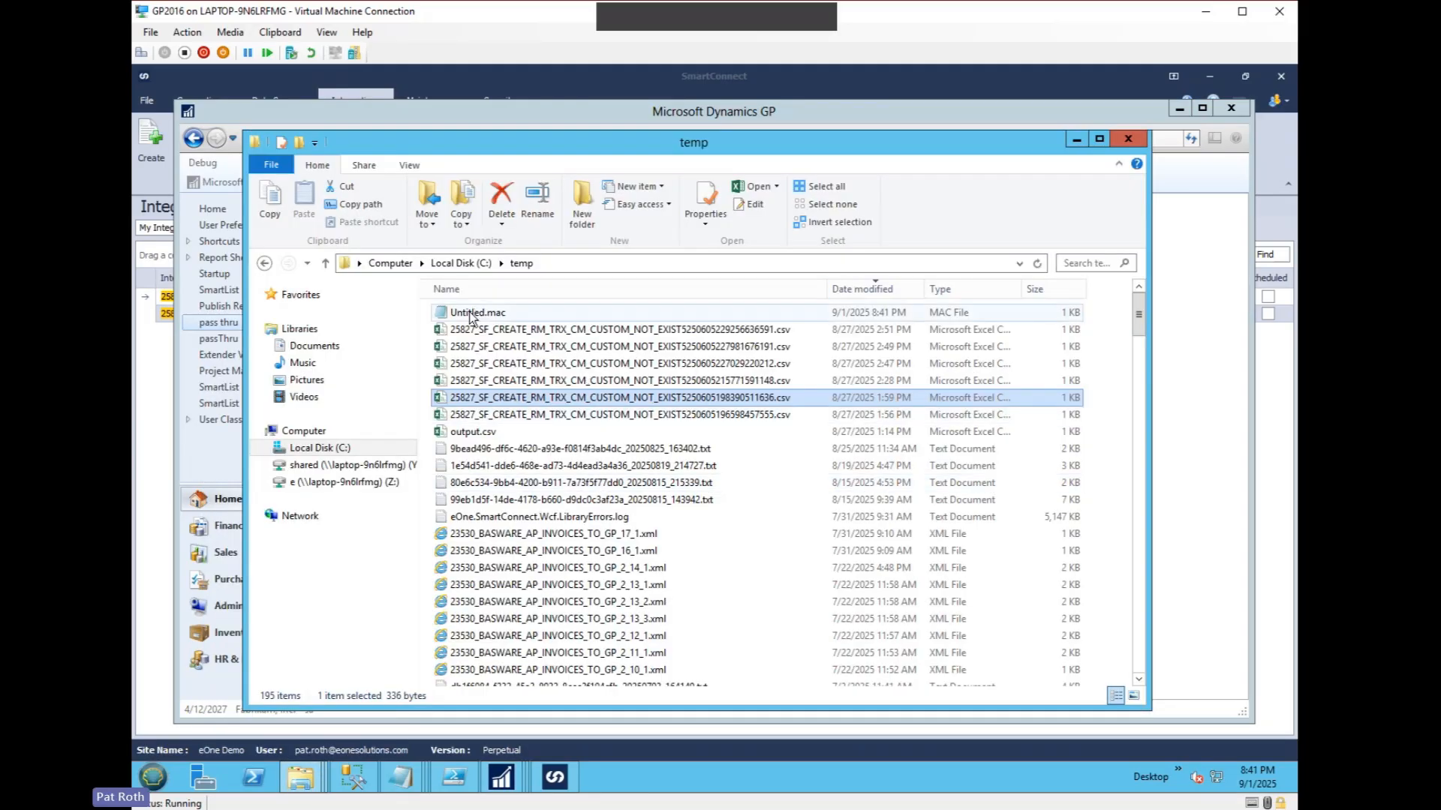
pyautogui.doubleClick(471, 314)
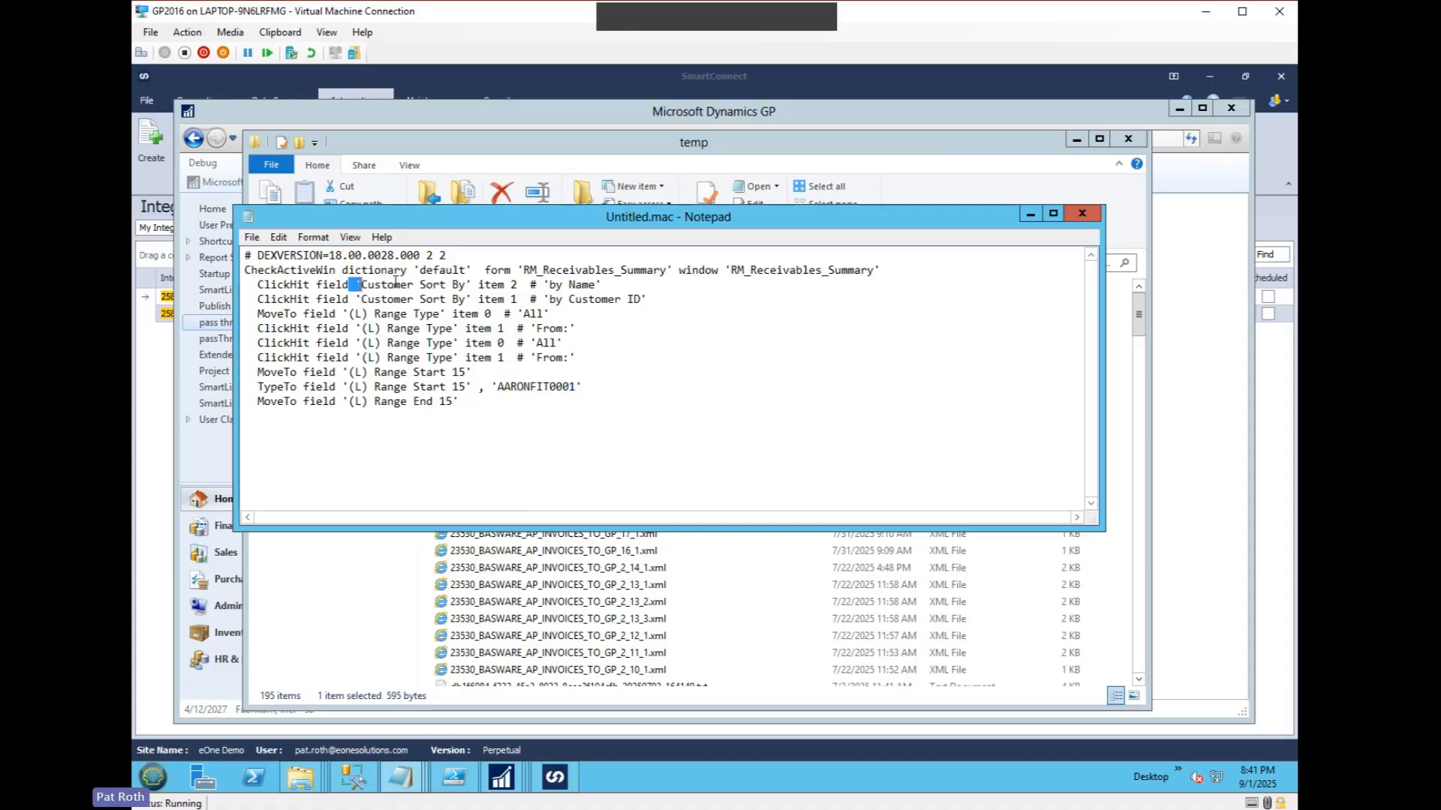
# Examine the field names in the macro's customer sort, range type and range start lines
pyautogui.moveTo(349, 284); pyautogui.dragTo(472, 283)
pyautogui.click(480, 284)
pyautogui.moveTo(257, 313)
pyautogui.mouseDown()
pyautogui.moveTo(589, 321)
pyautogui.moveTo(473, 342)
pyautogui.moveTo(255, 328)
pyautogui.moveTo(251, 314)
pyautogui.mouseUp()
pyautogui.click(594, 330)
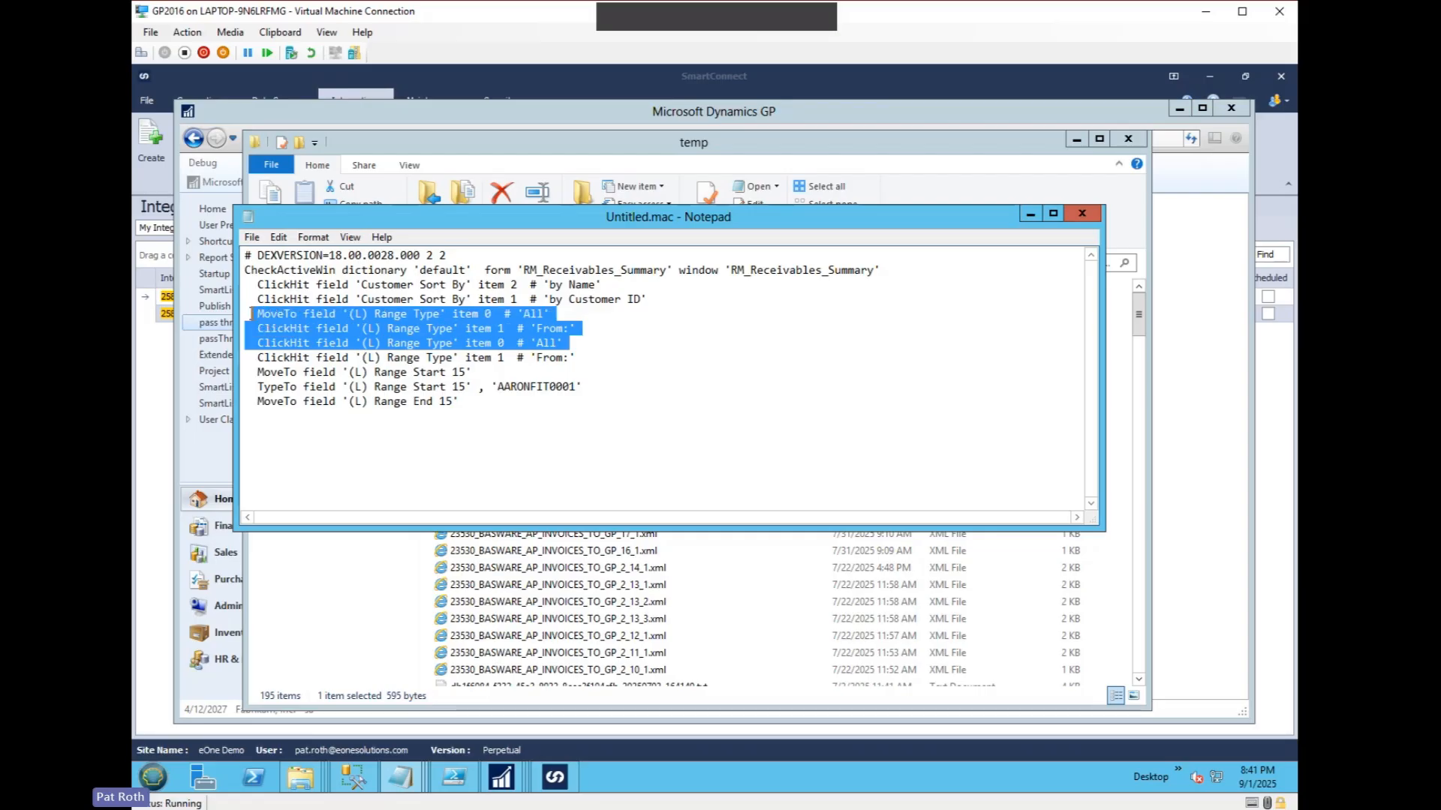
pyautogui.click(378, 314)
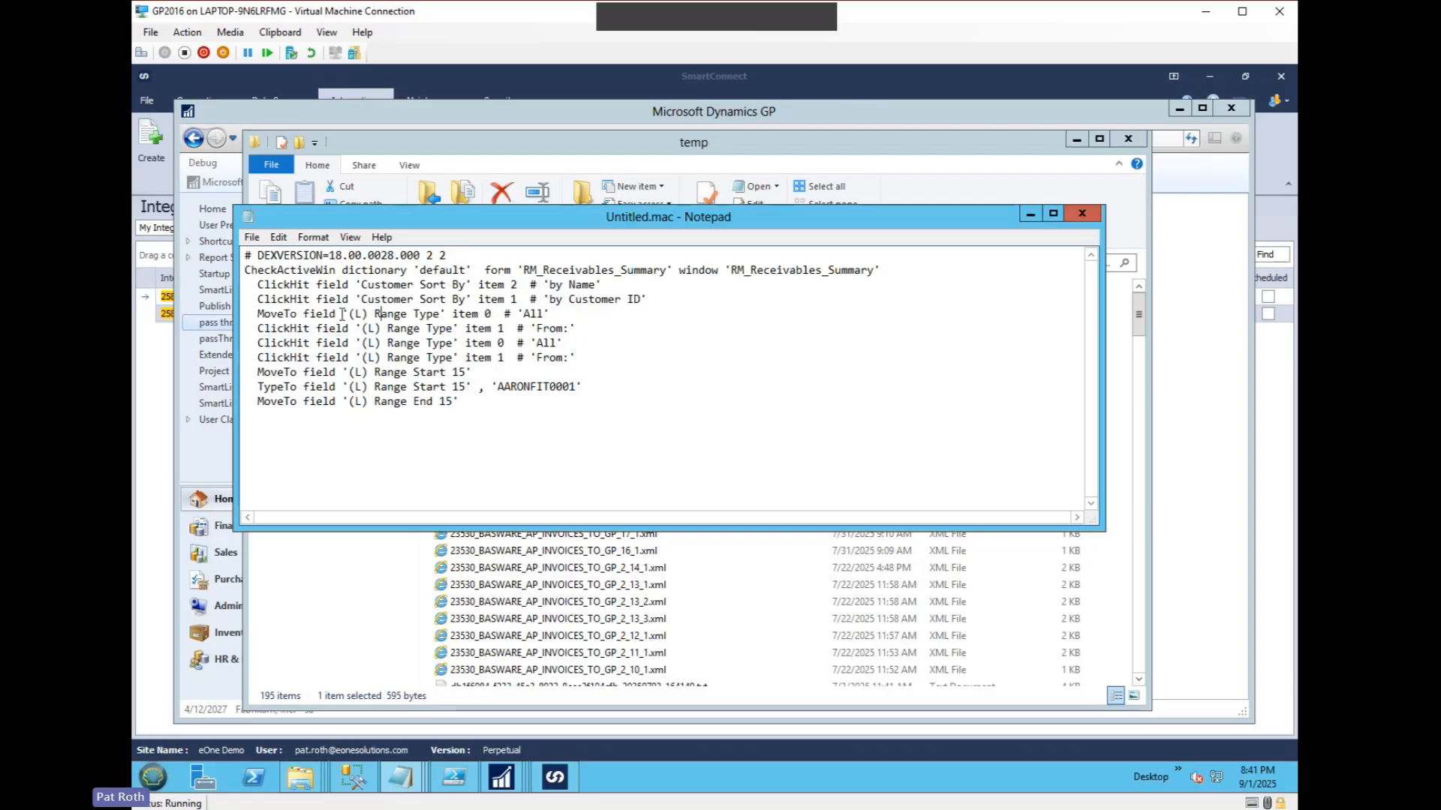
pyautogui.moveTo(342, 313); pyautogui.dragTo(444, 313)
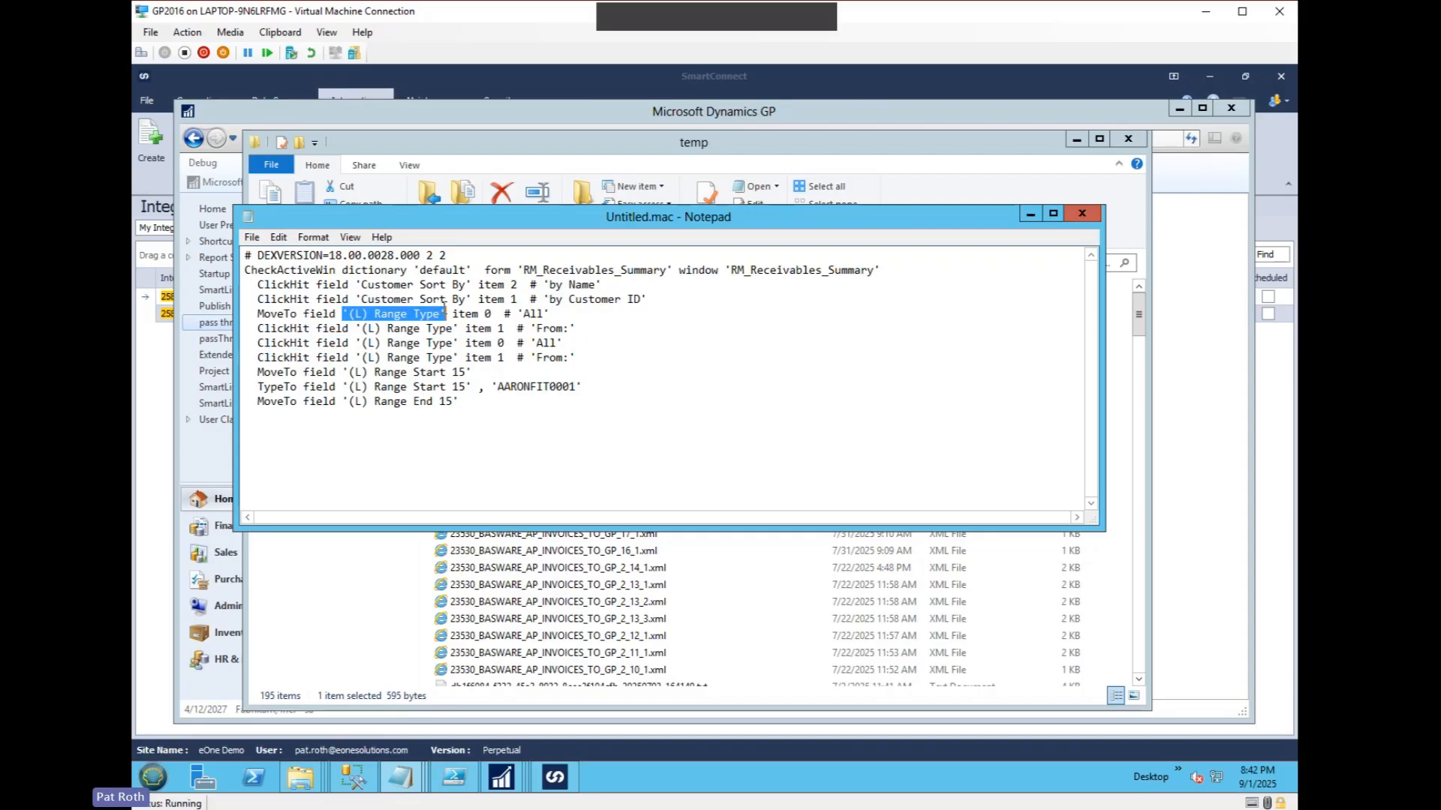
pyautogui.click(440, 358)
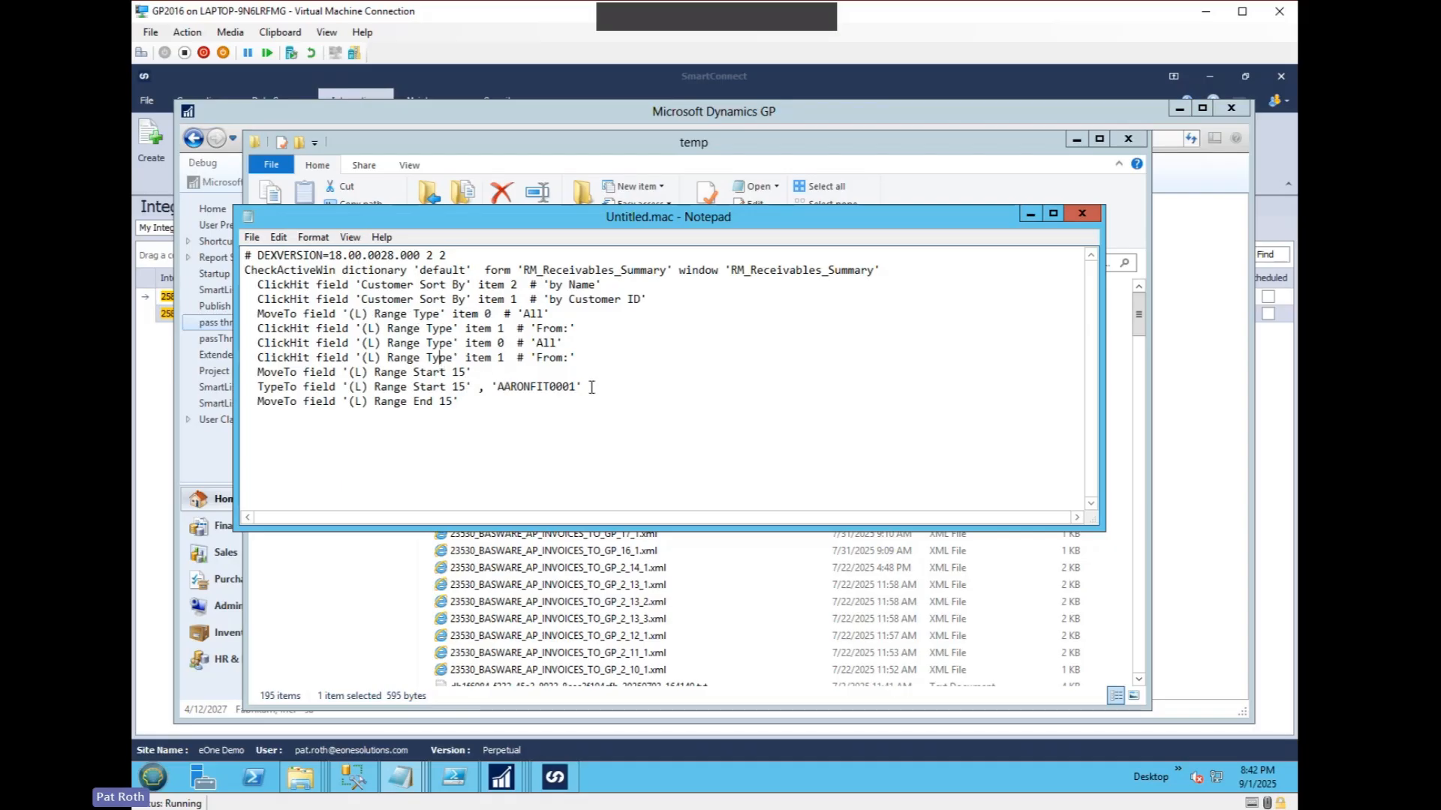
pyautogui.moveTo(591, 387); pyautogui.dragTo(450, 387)
pyautogui.click(355, 387)
pyautogui.moveTo(342, 387); pyautogui.dragTo(447, 387)
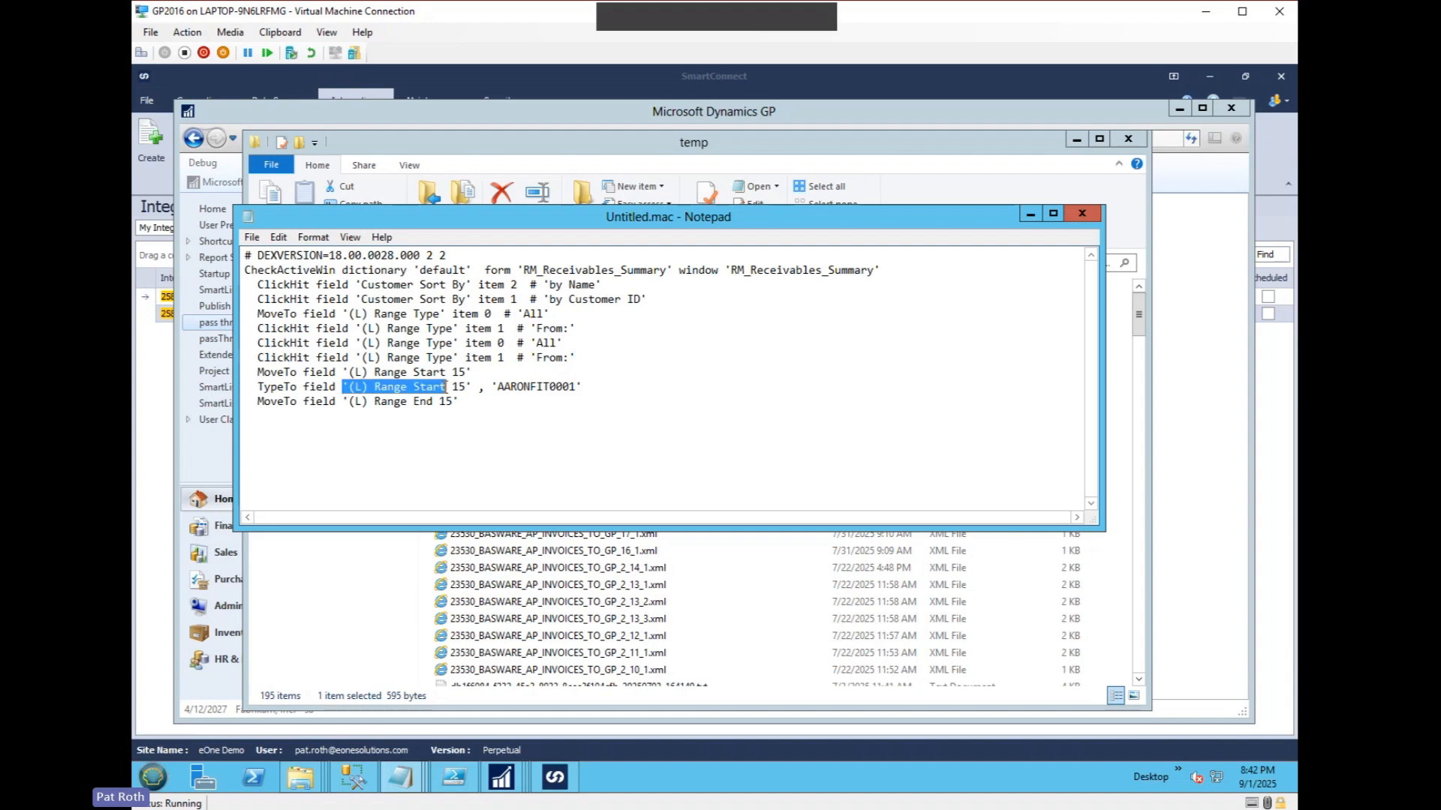
pyautogui.click(876, 401)
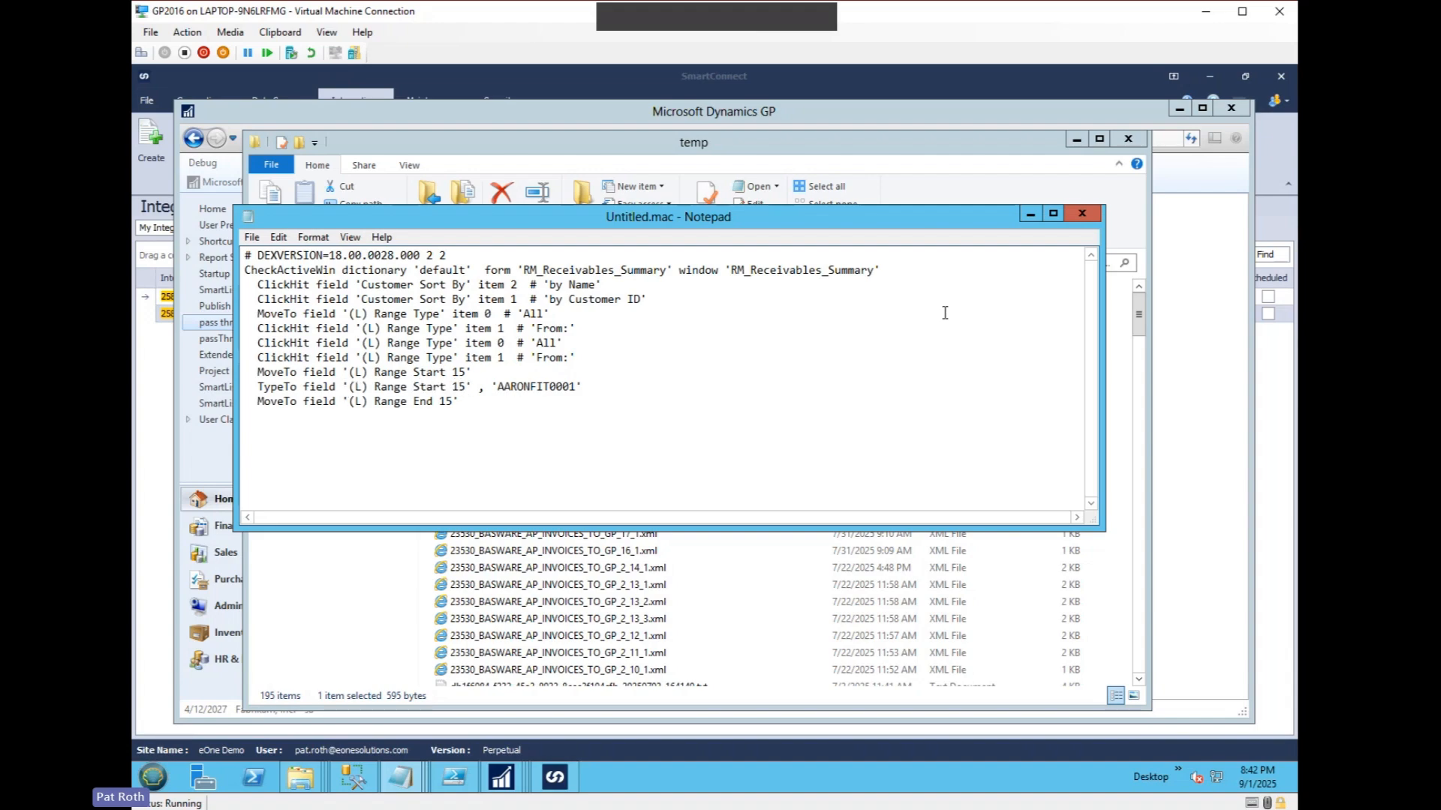
# Minimize Notepad and the temp folder window, and close the Receivables Summary Inquiry window in Dynamics GP
pyautogui.click(1031, 213)
pyautogui.click(1075, 140)
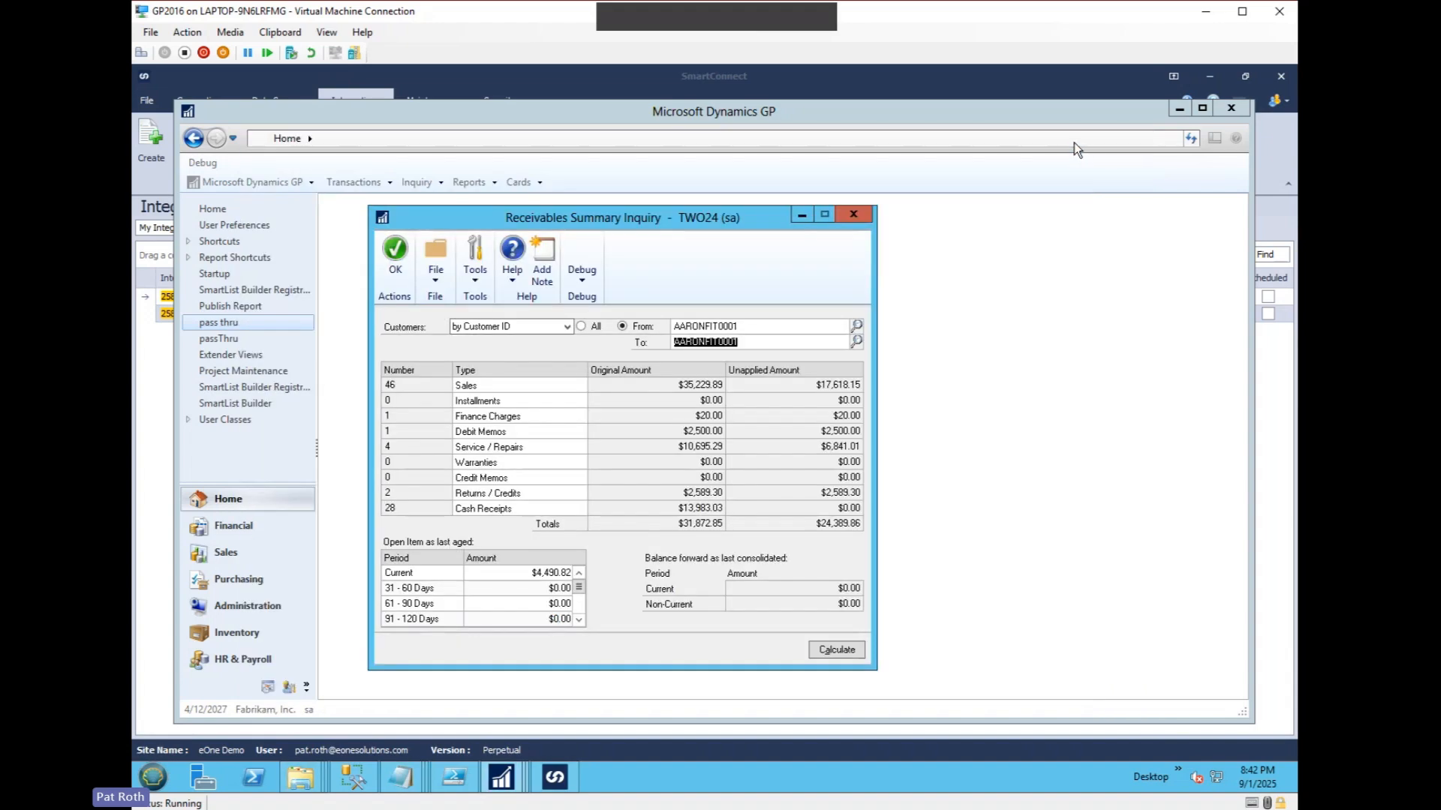
pyautogui.click(398, 250)
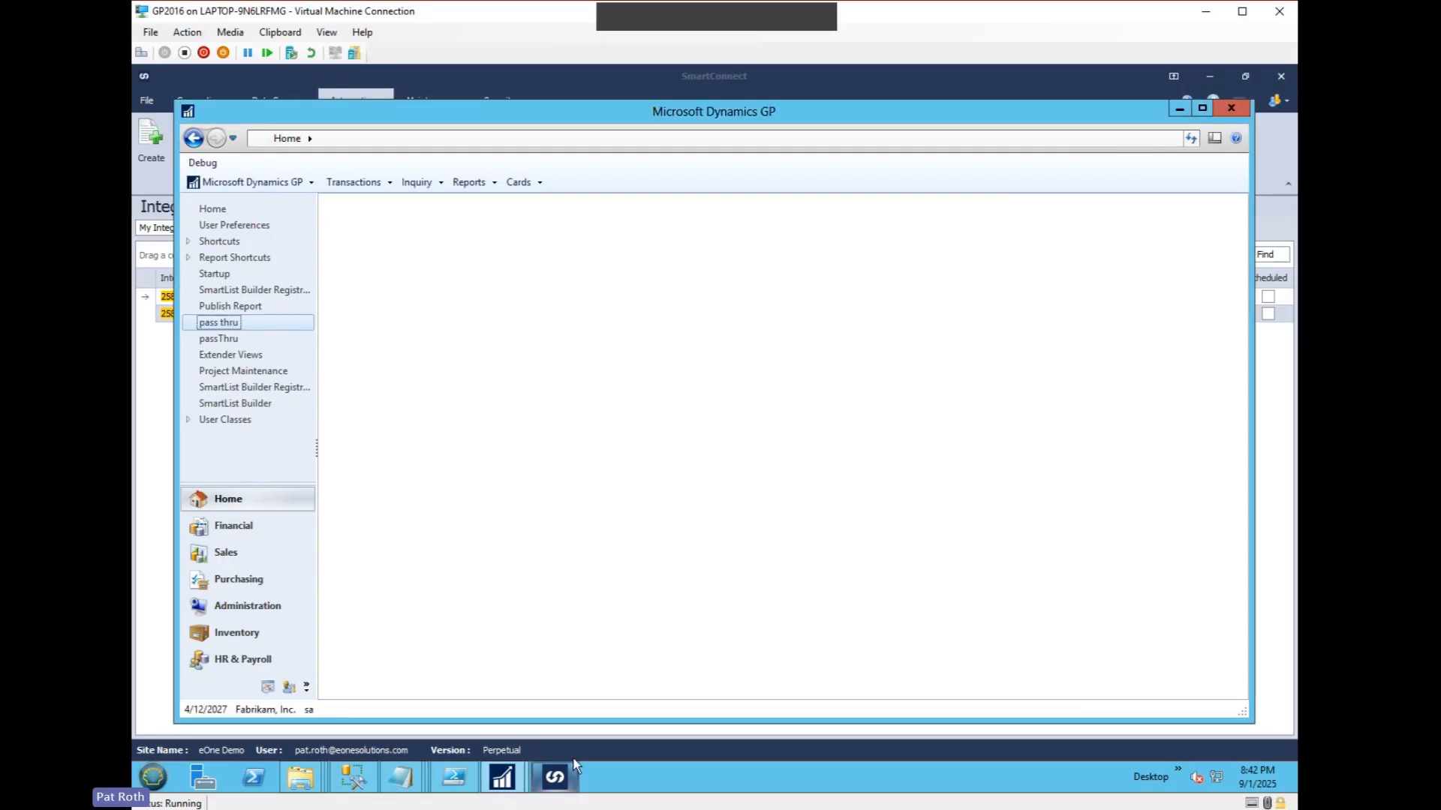
# Reopen the Receivables Summary inquiry from the Sales inquiries and examine the order of its customer sort options
pyautogui.moveTo(518, 786)
pyautogui.click(560, 740)
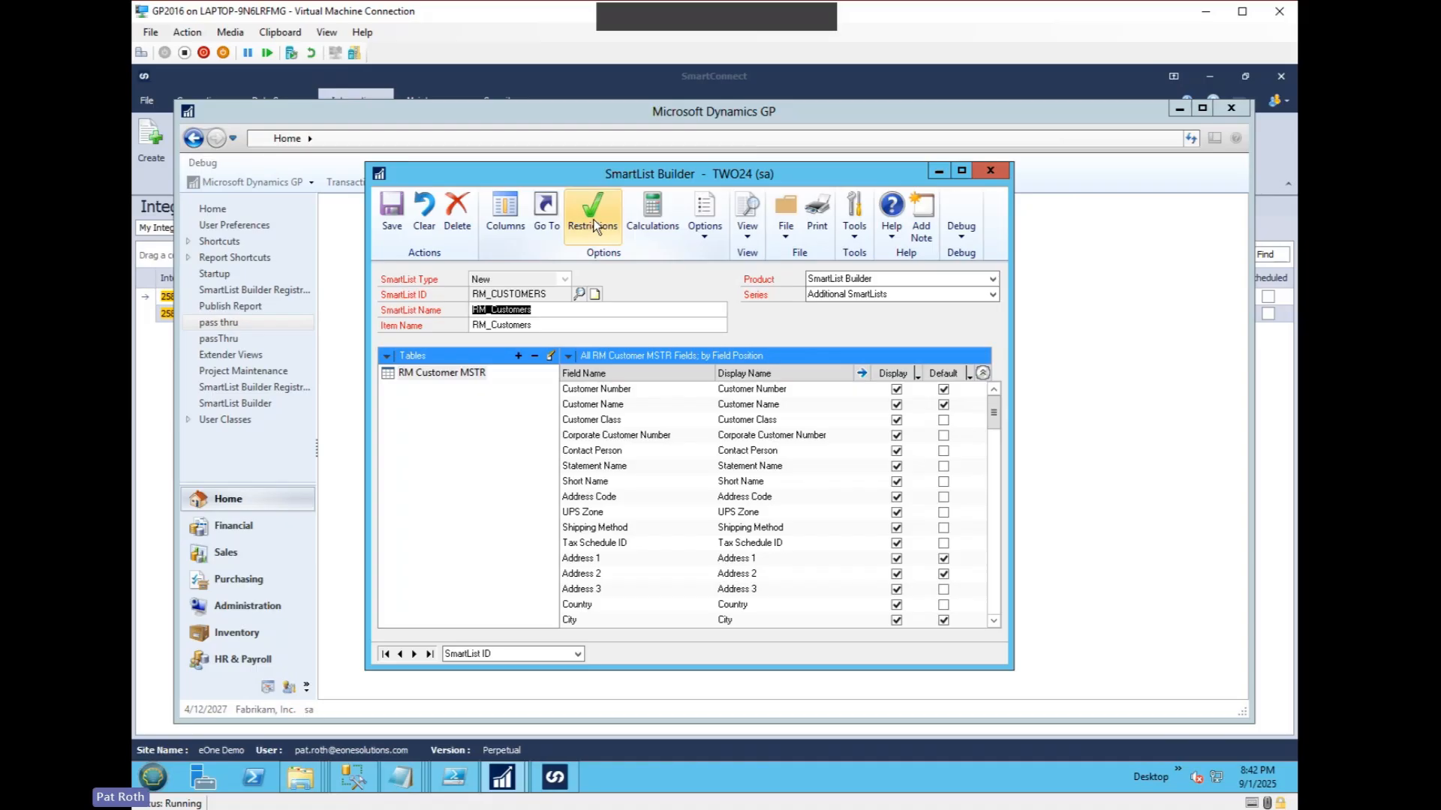
pyautogui.moveTo(514, 785)
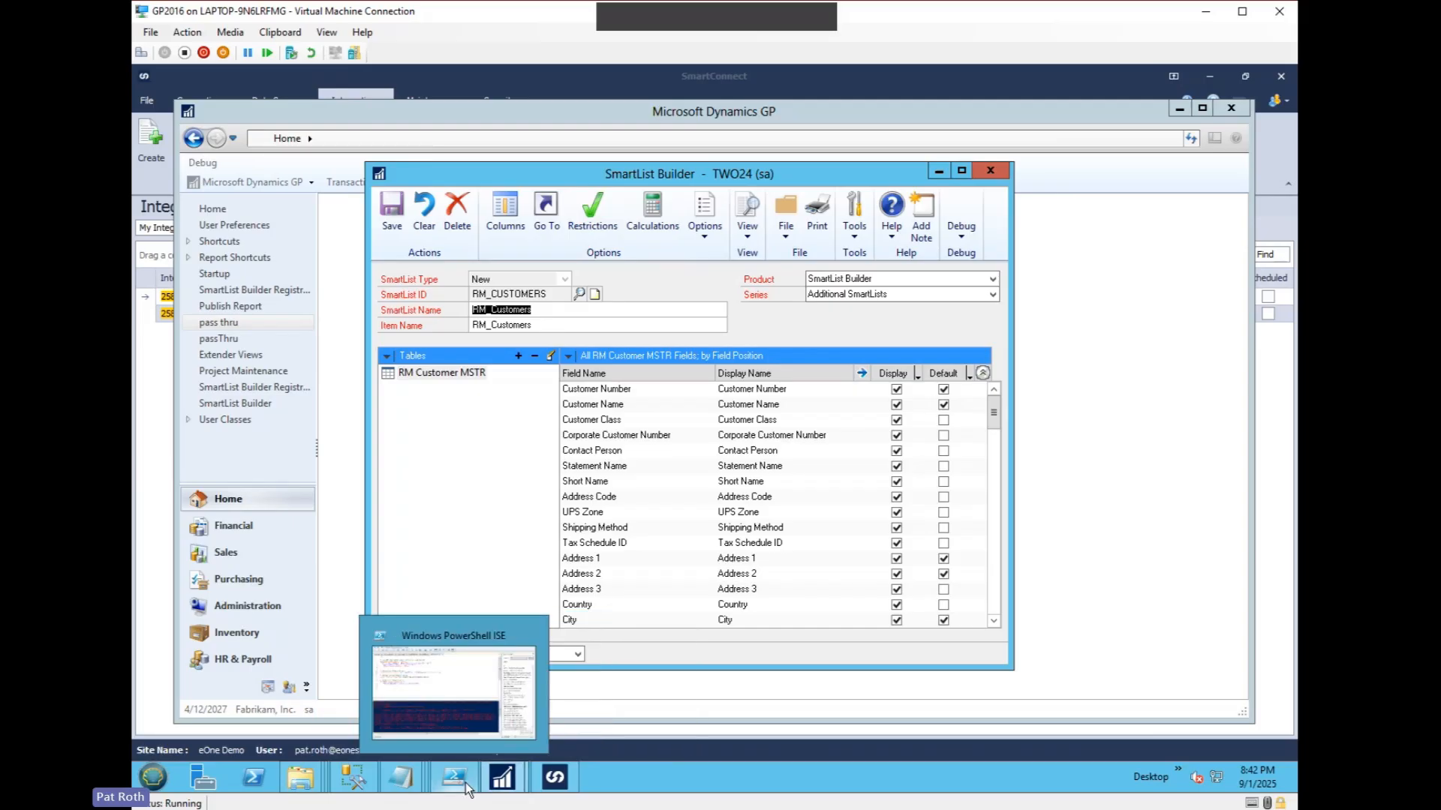
pyautogui.click(488, 687)
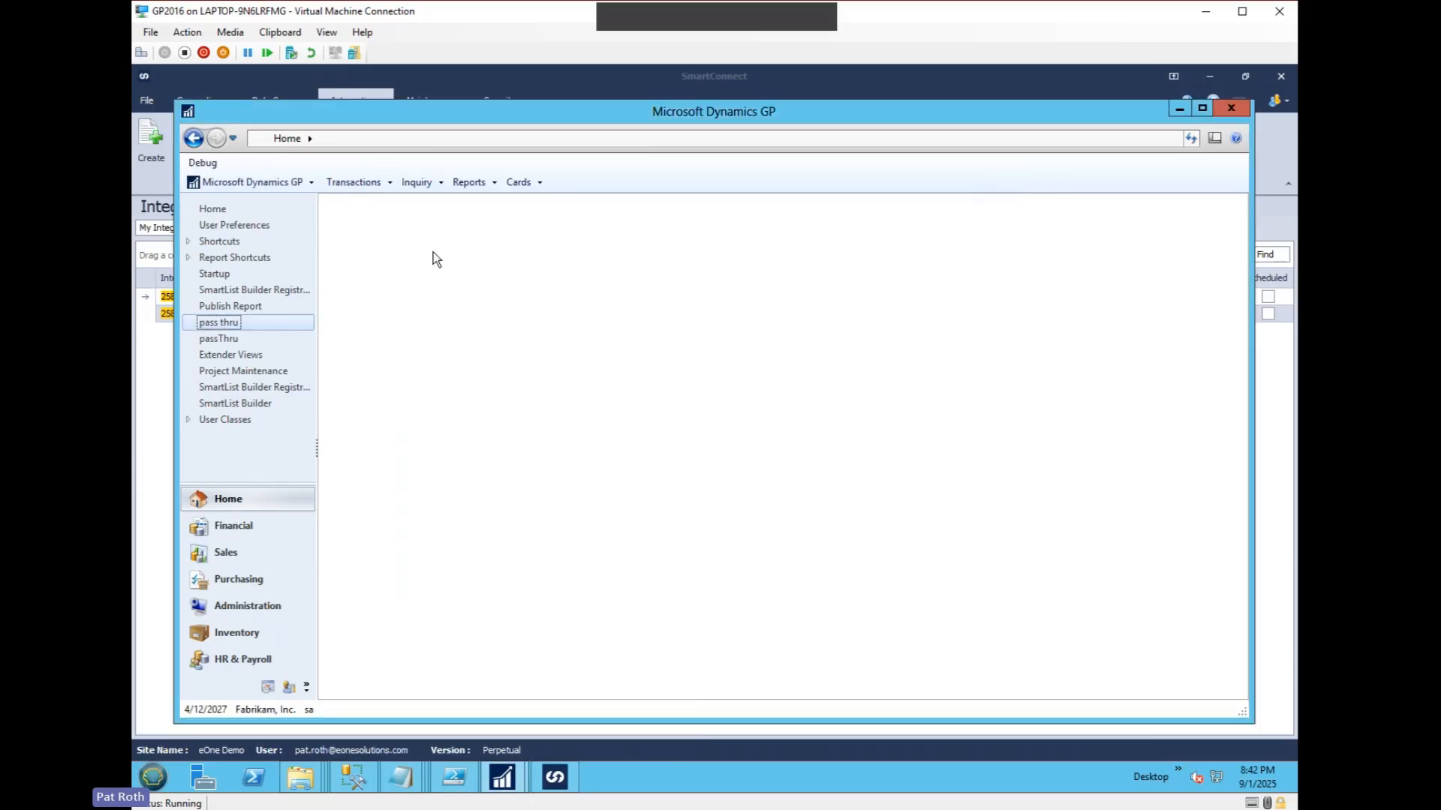
pyautogui.click(424, 183)
pyautogui.moveTo(450, 236)
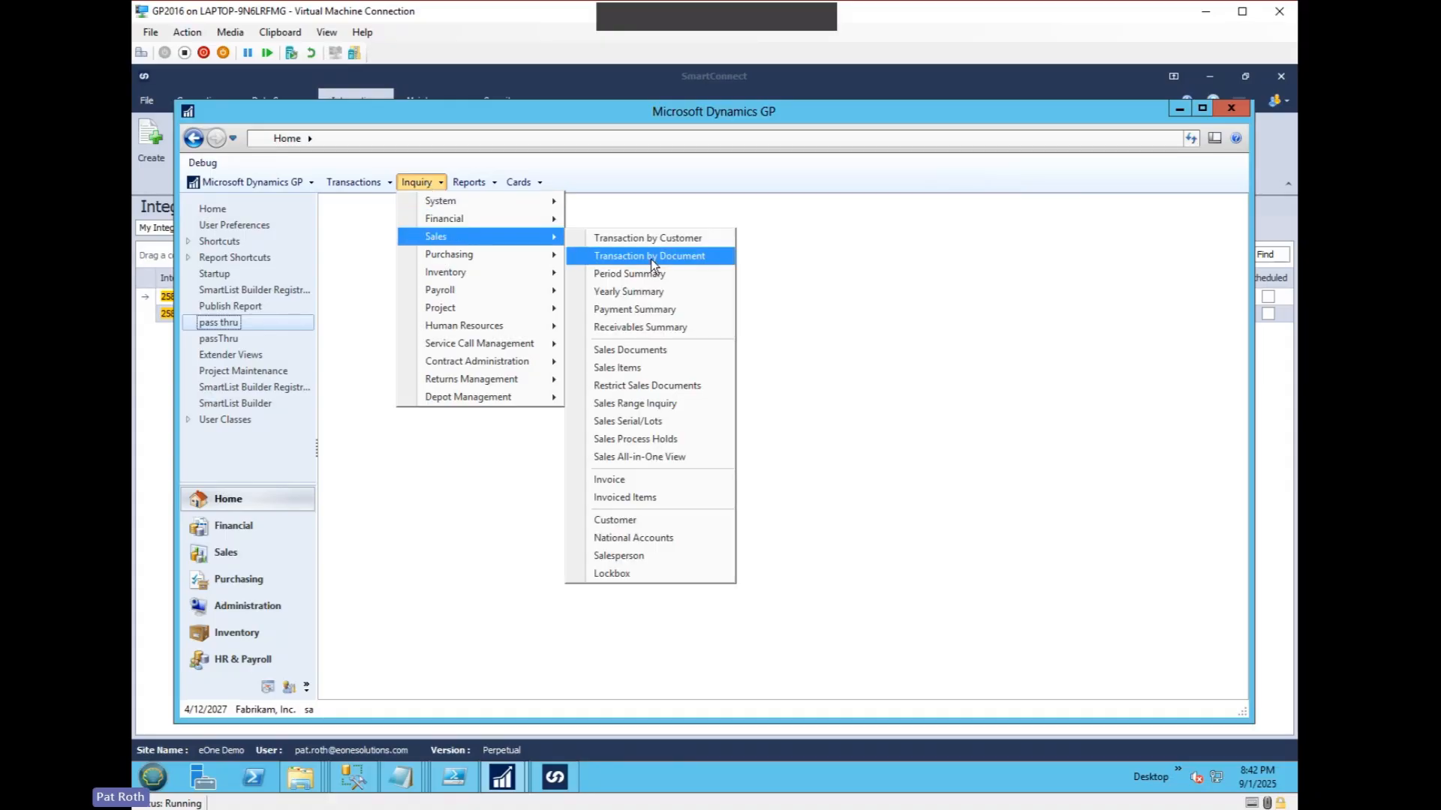
pyautogui.click(651, 328)
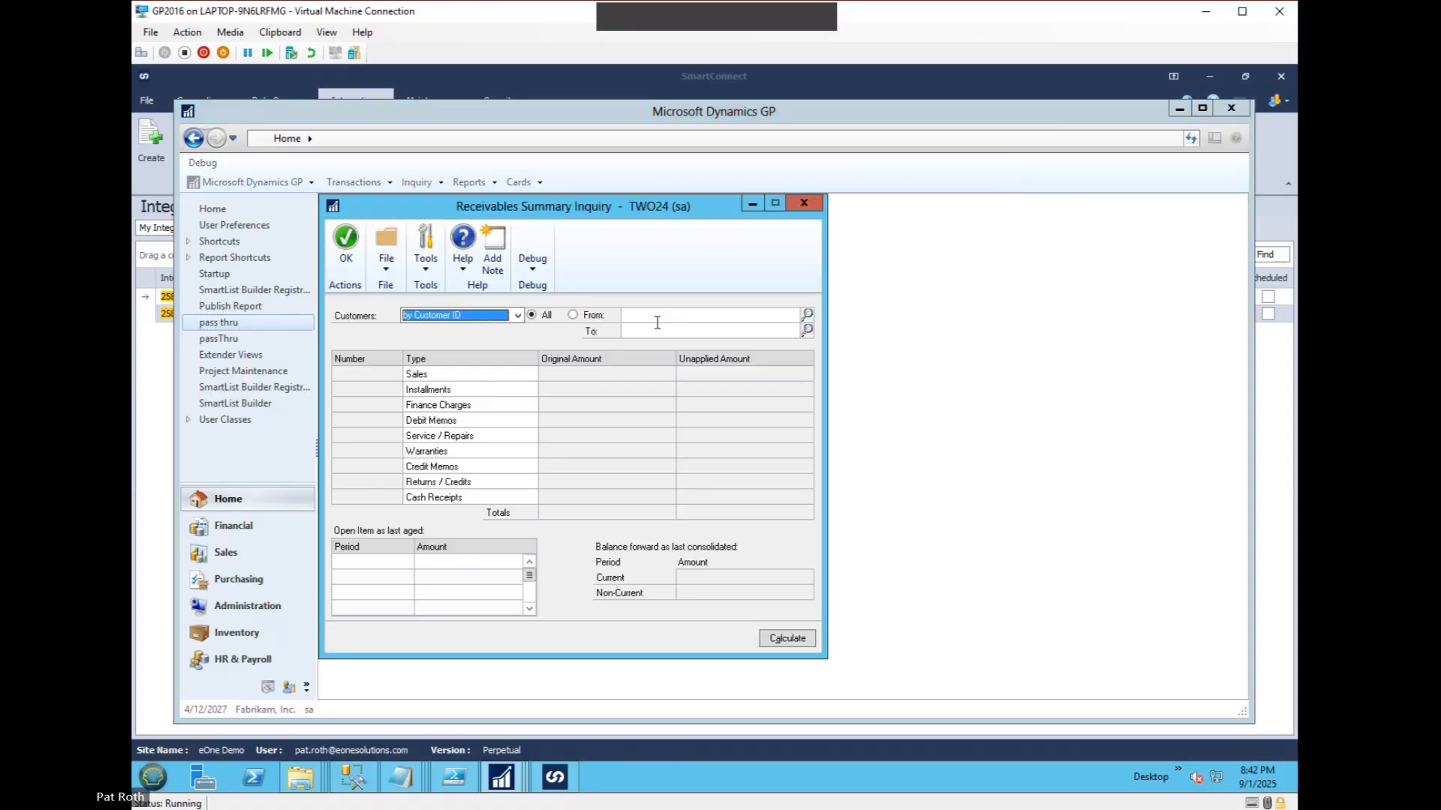
pyautogui.click(463, 315)
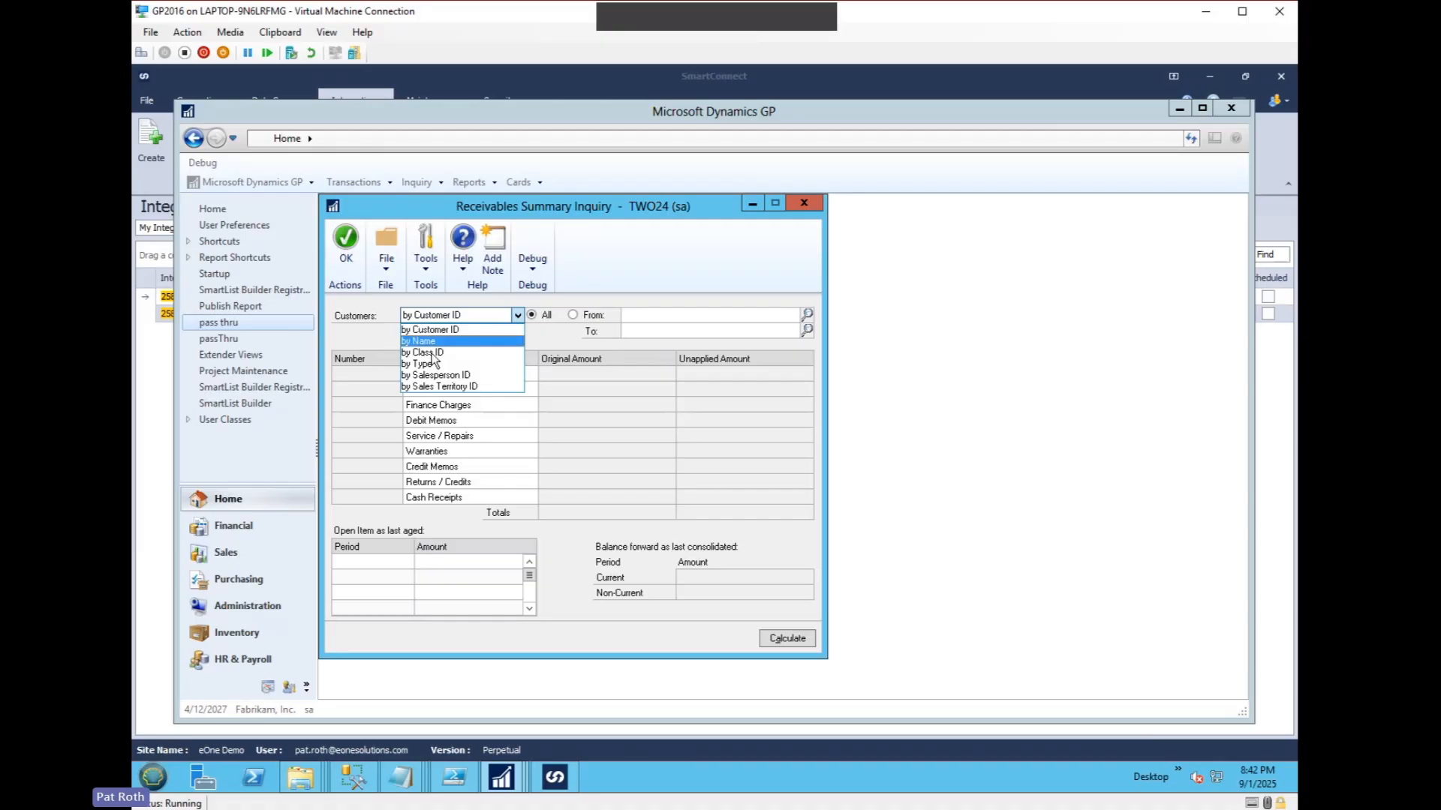
pyautogui.click(606, 267)
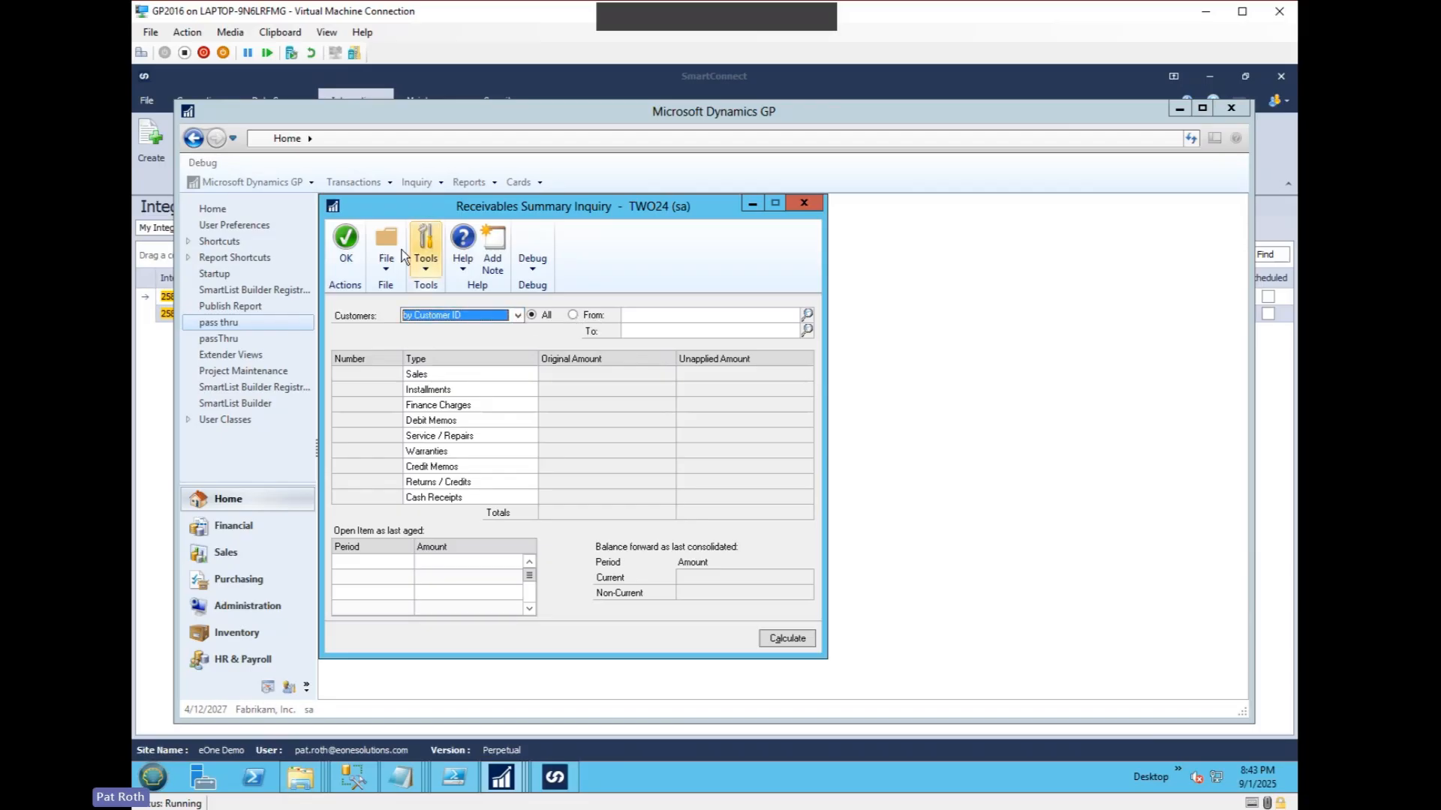
# Close the inquiry and return to the RM_CUSTOMERS definition in the SmartList Builder window
pyautogui.click(349, 251)
pyautogui.moveTo(505, 784)
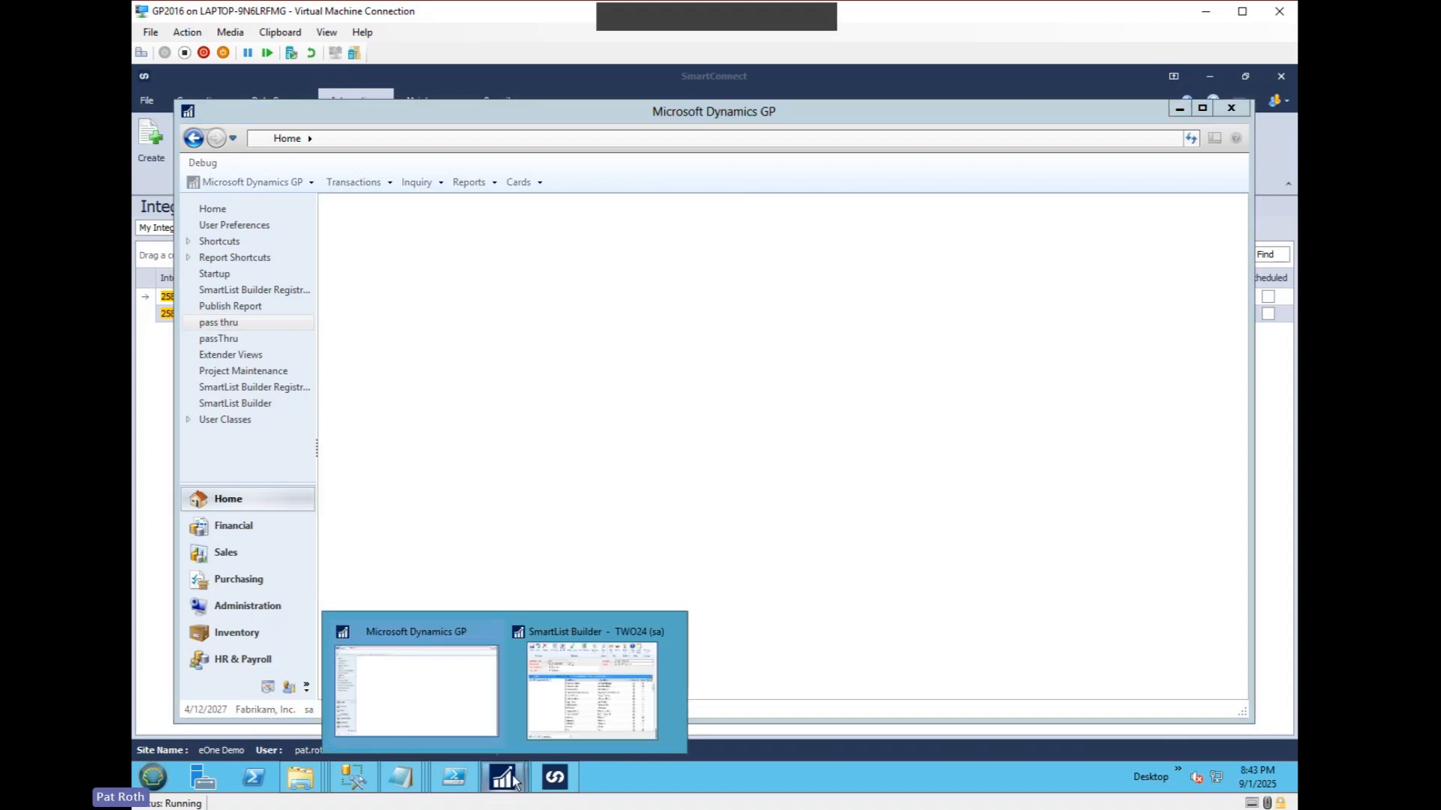
pyautogui.click(594, 704)
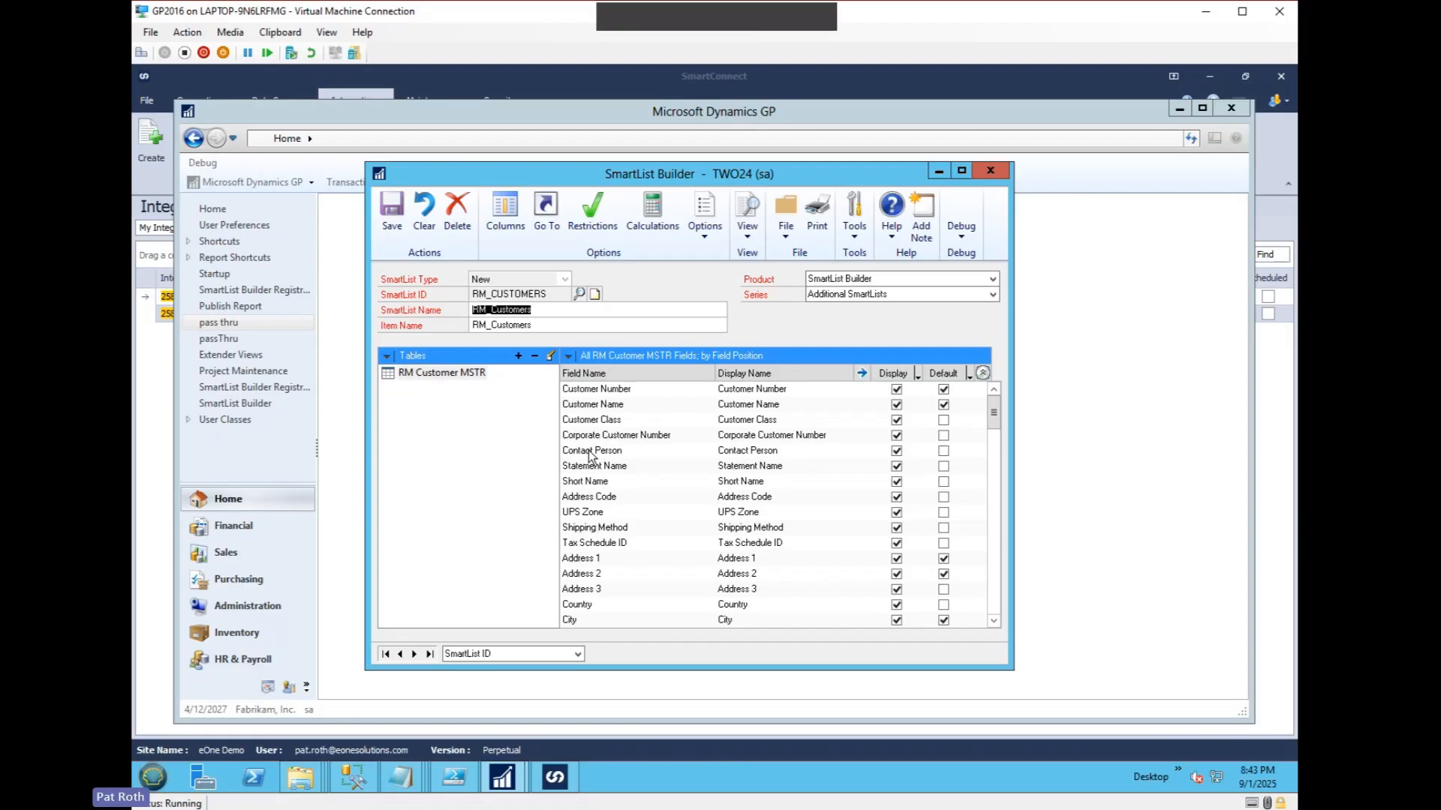
pyautogui.moveTo(673, 176); pyautogui.dragTo(650, 193)
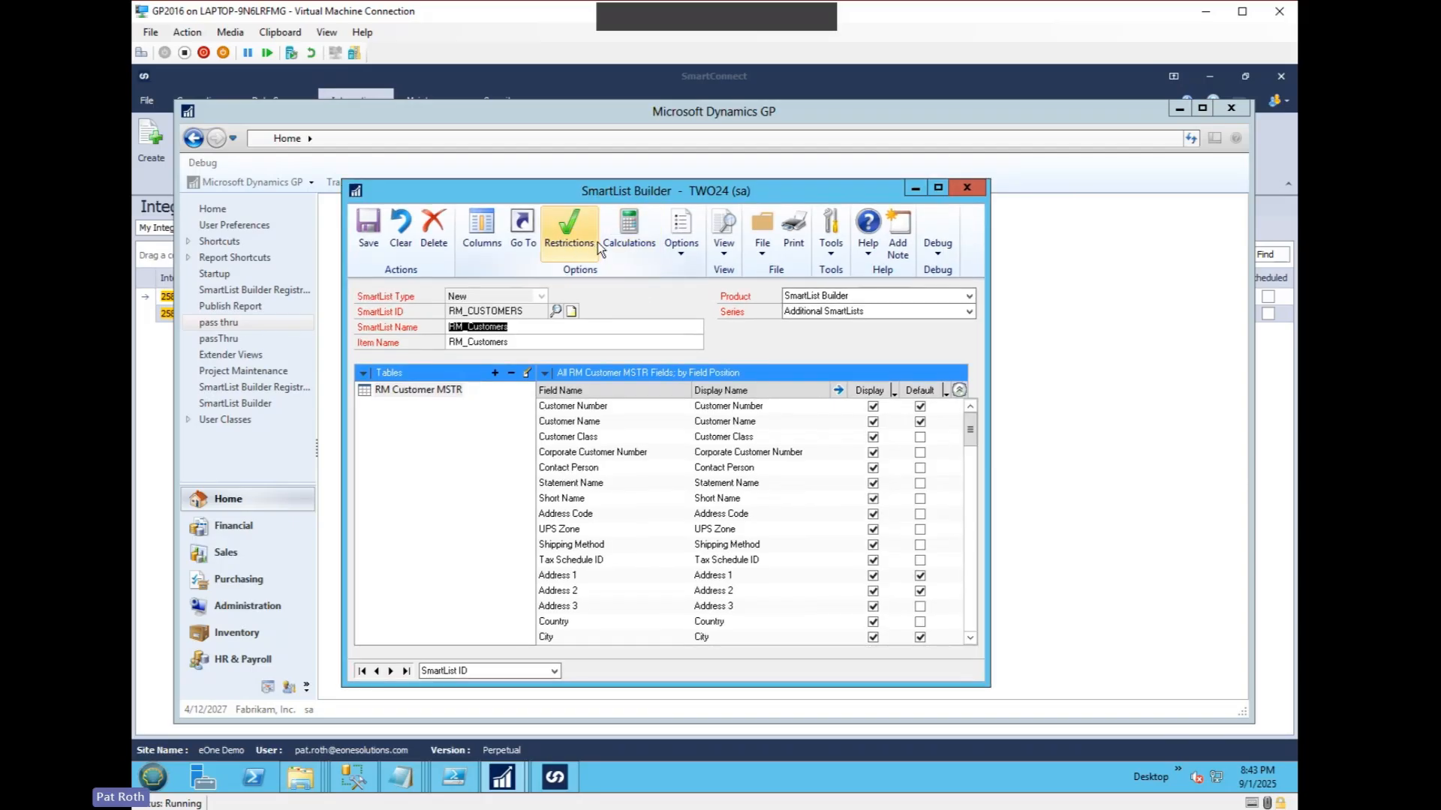
# Add an Integer calculated field named CALC_ONE with the calculation 1 to the RM_Customers SmartList
pyautogui.click(629, 229)
pyautogui.click(961, 303)
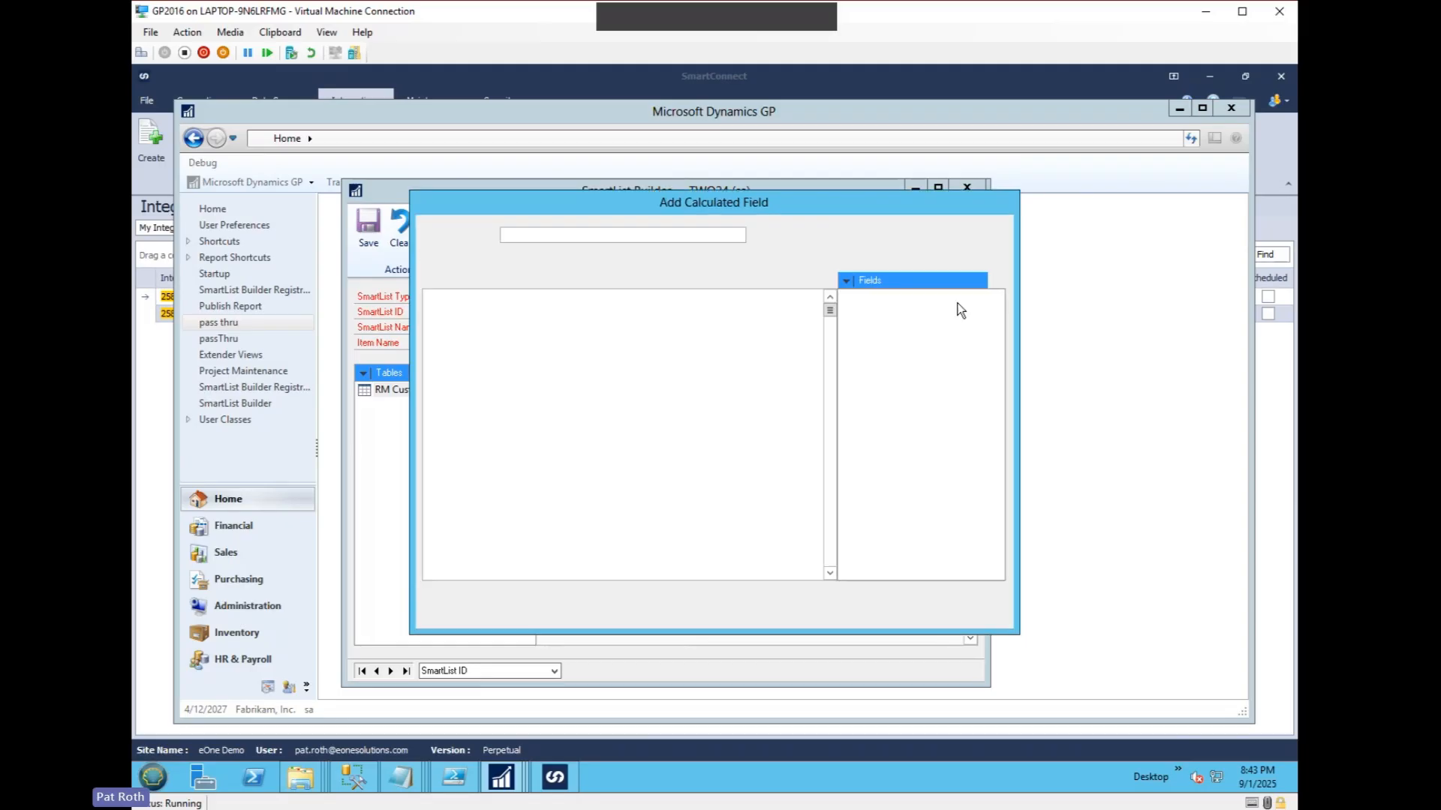
pyautogui.write('CALC_ONE')
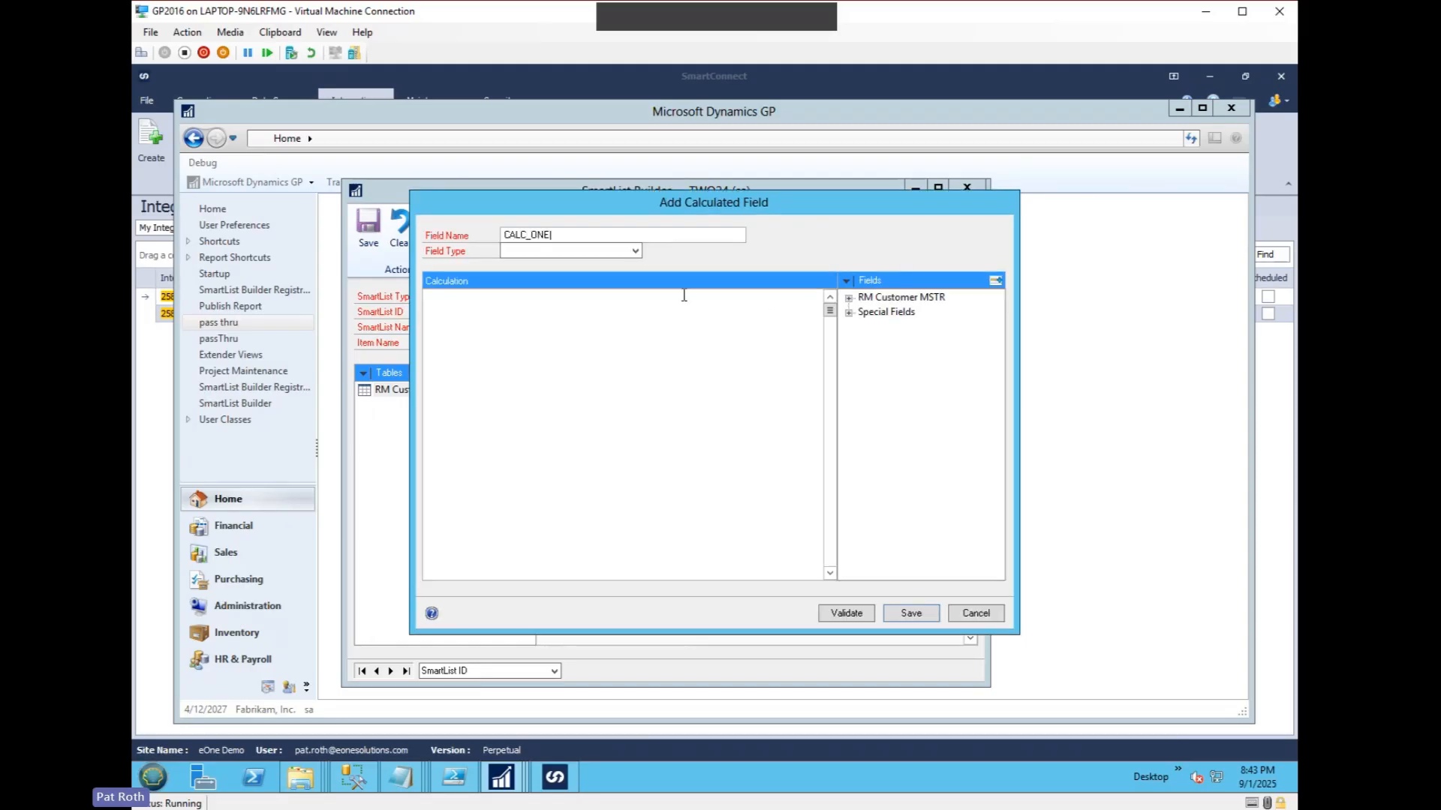
pyautogui.press('Tab')
pyautogui.press('i')
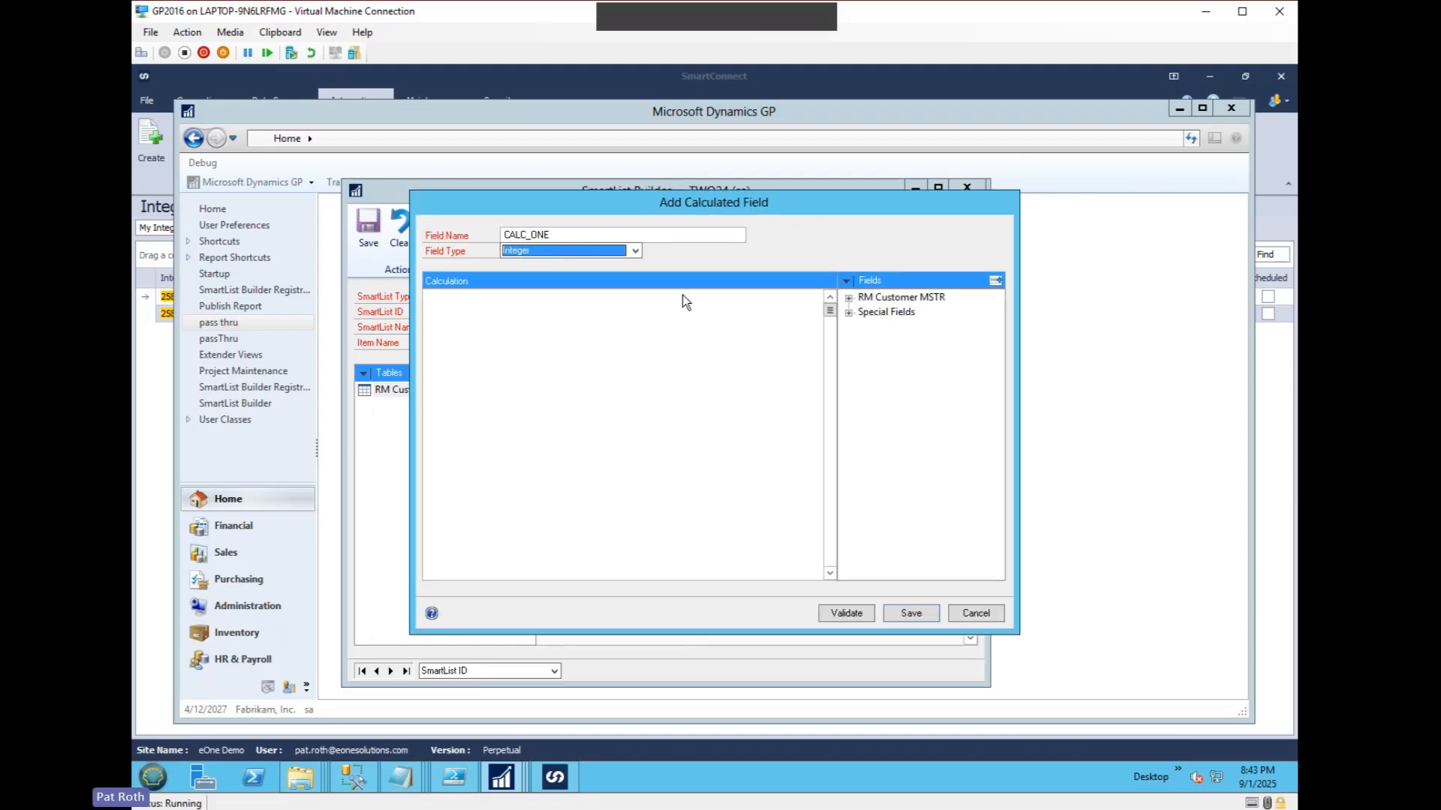
pyautogui.click(682, 295)
pyautogui.write('1')
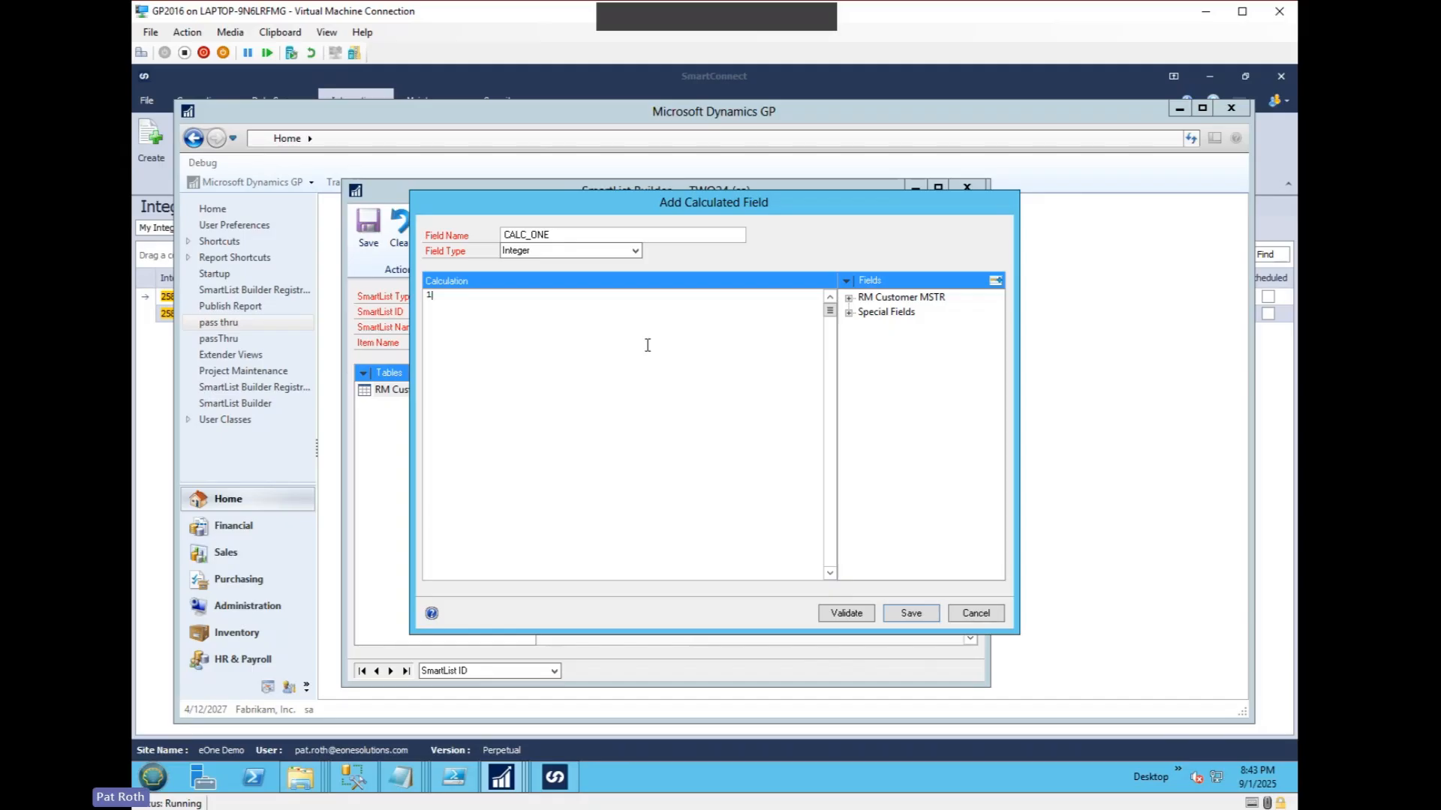
pyautogui.click(909, 614)
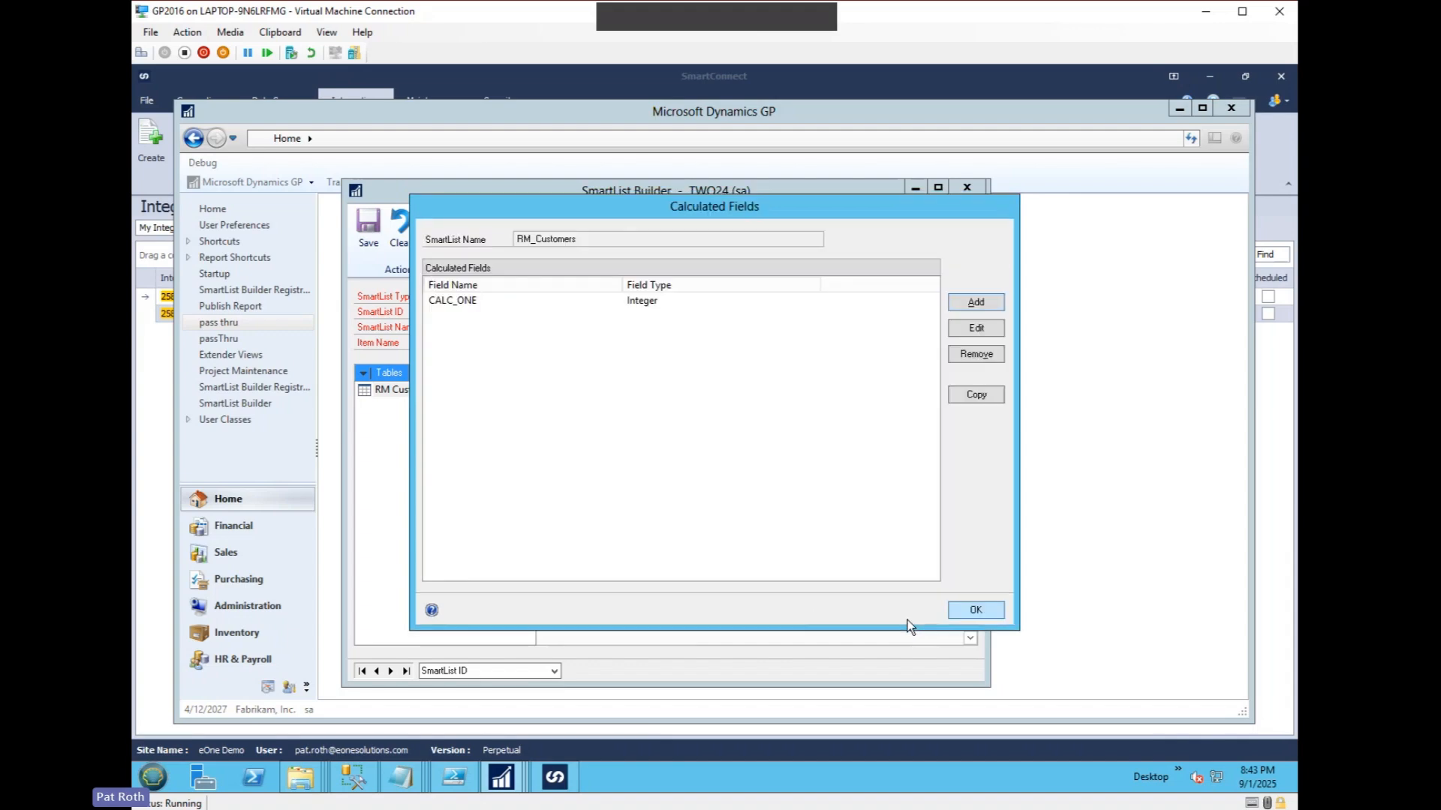
pyautogui.click(975, 610)
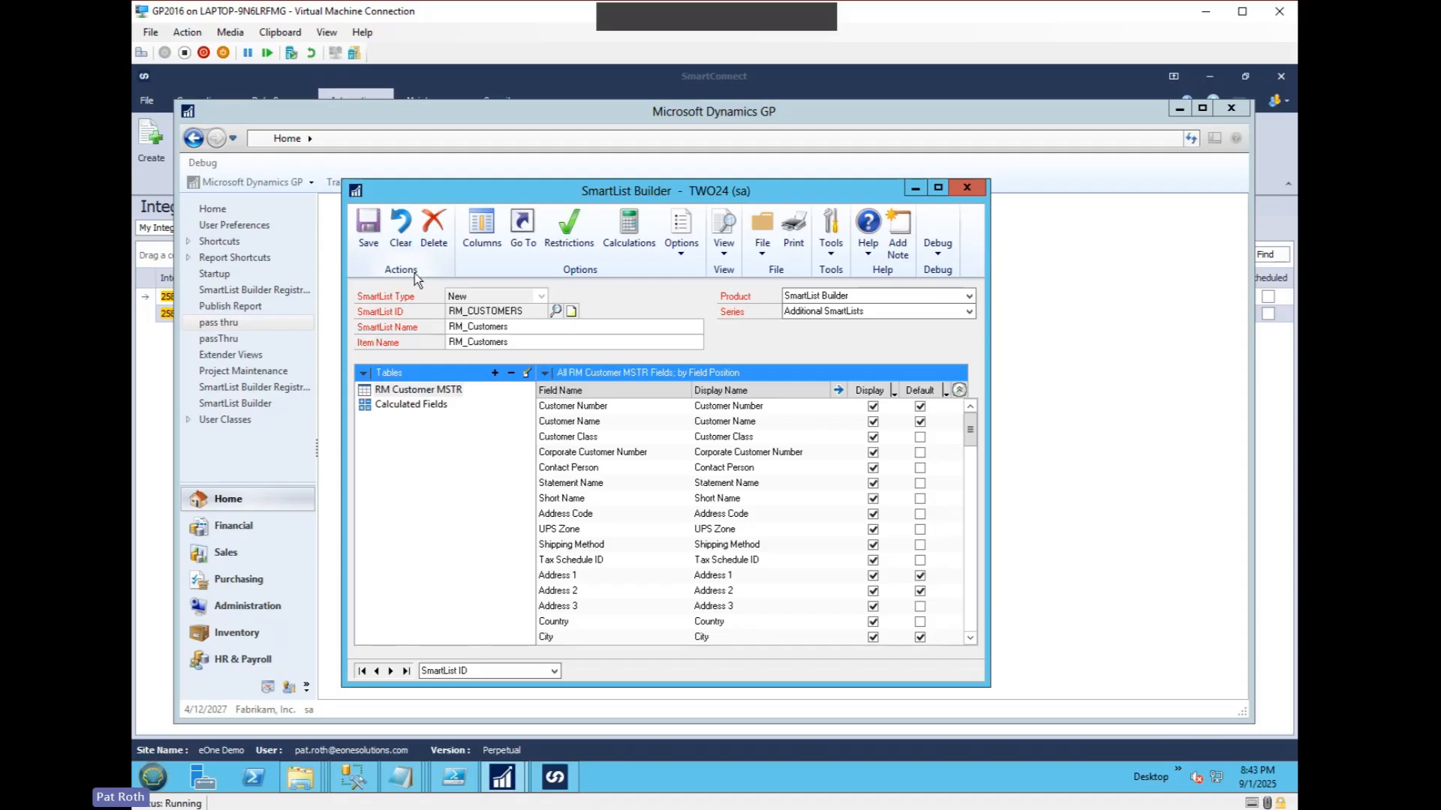
# In the Receivables Summary Inquiry Go To, add a task setting Customer Sort By to CALC_ONE from Calculated Fields and running its field script
pyautogui.click(525, 232)
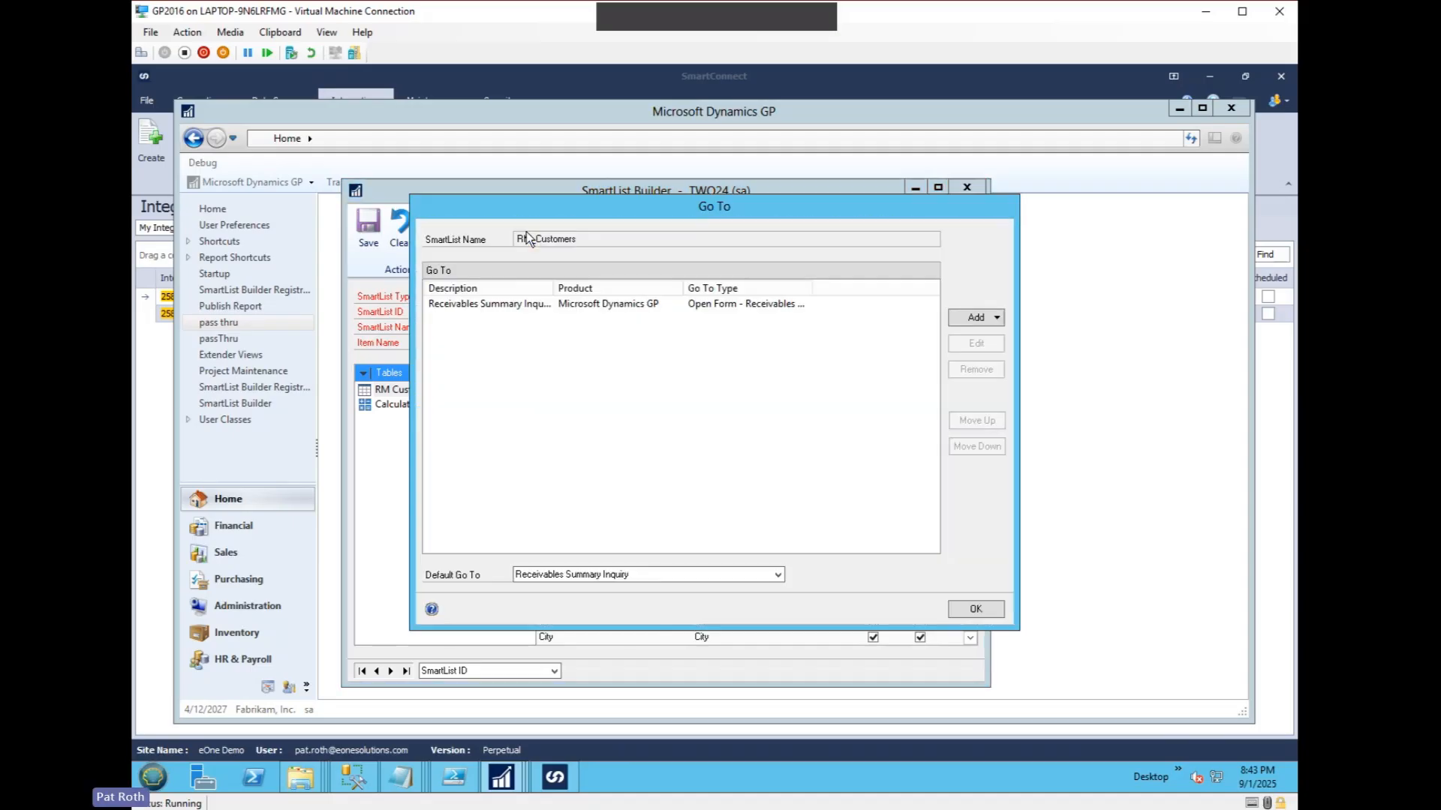
pyautogui.doubleClick(604, 305)
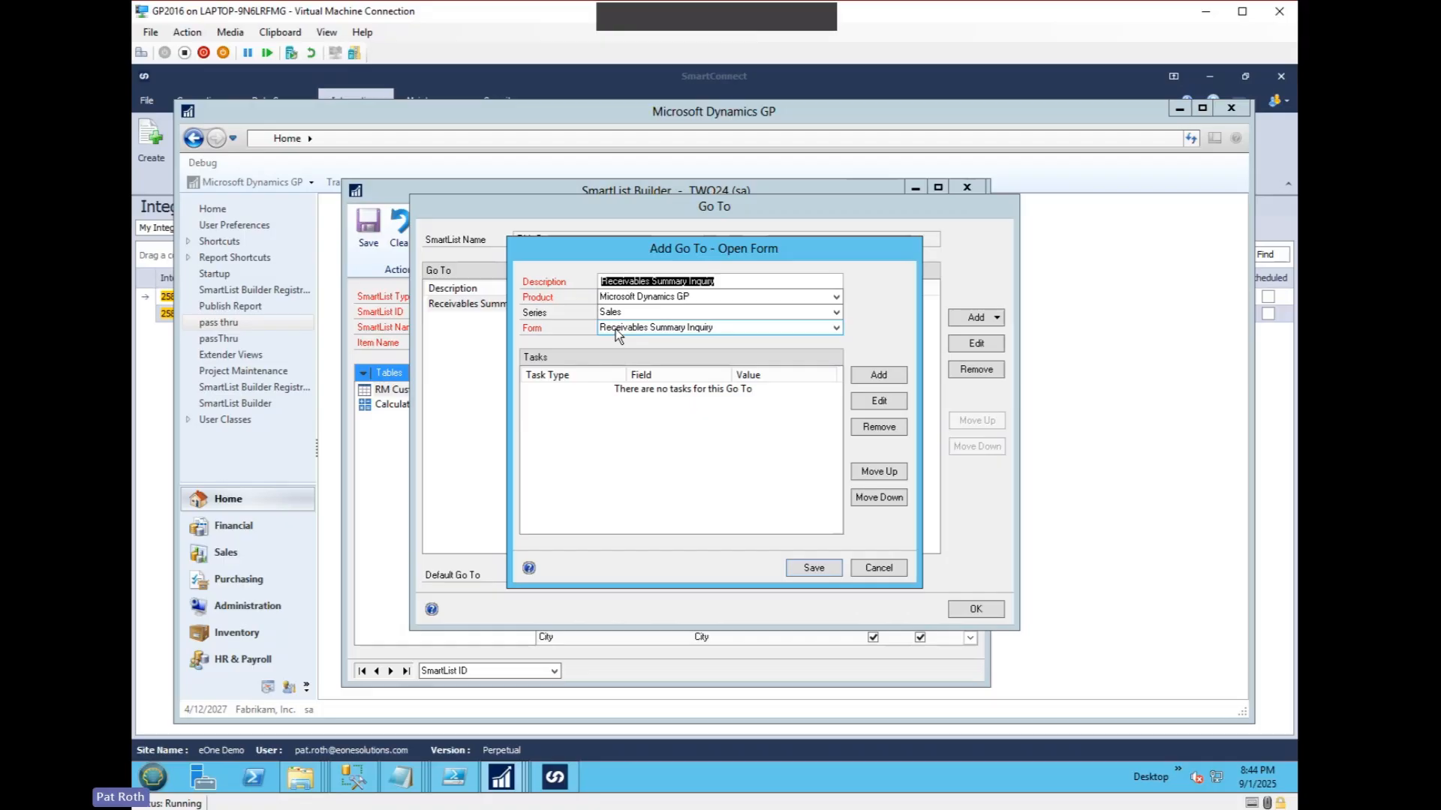
pyautogui.click(880, 376)
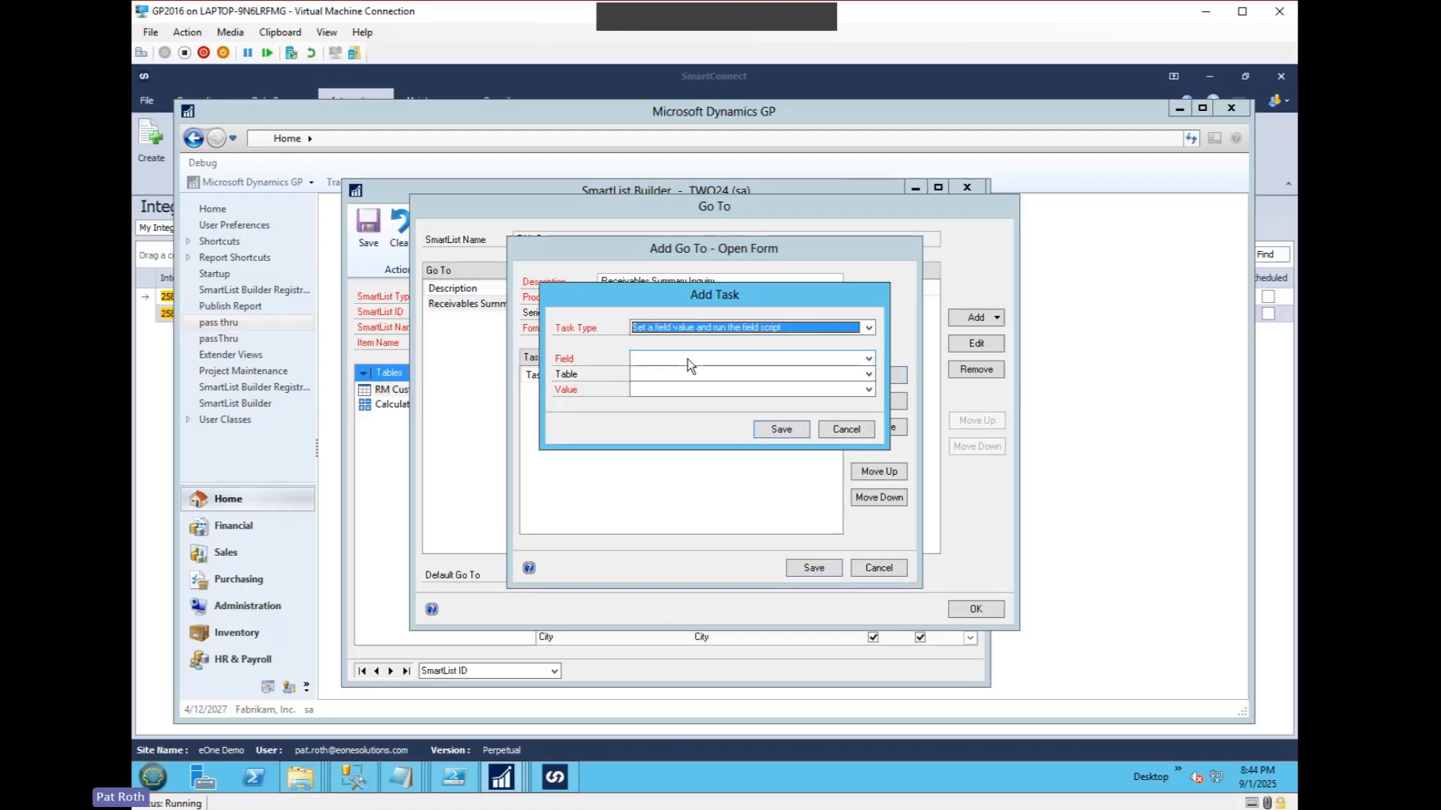
pyautogui.click(687, 359)
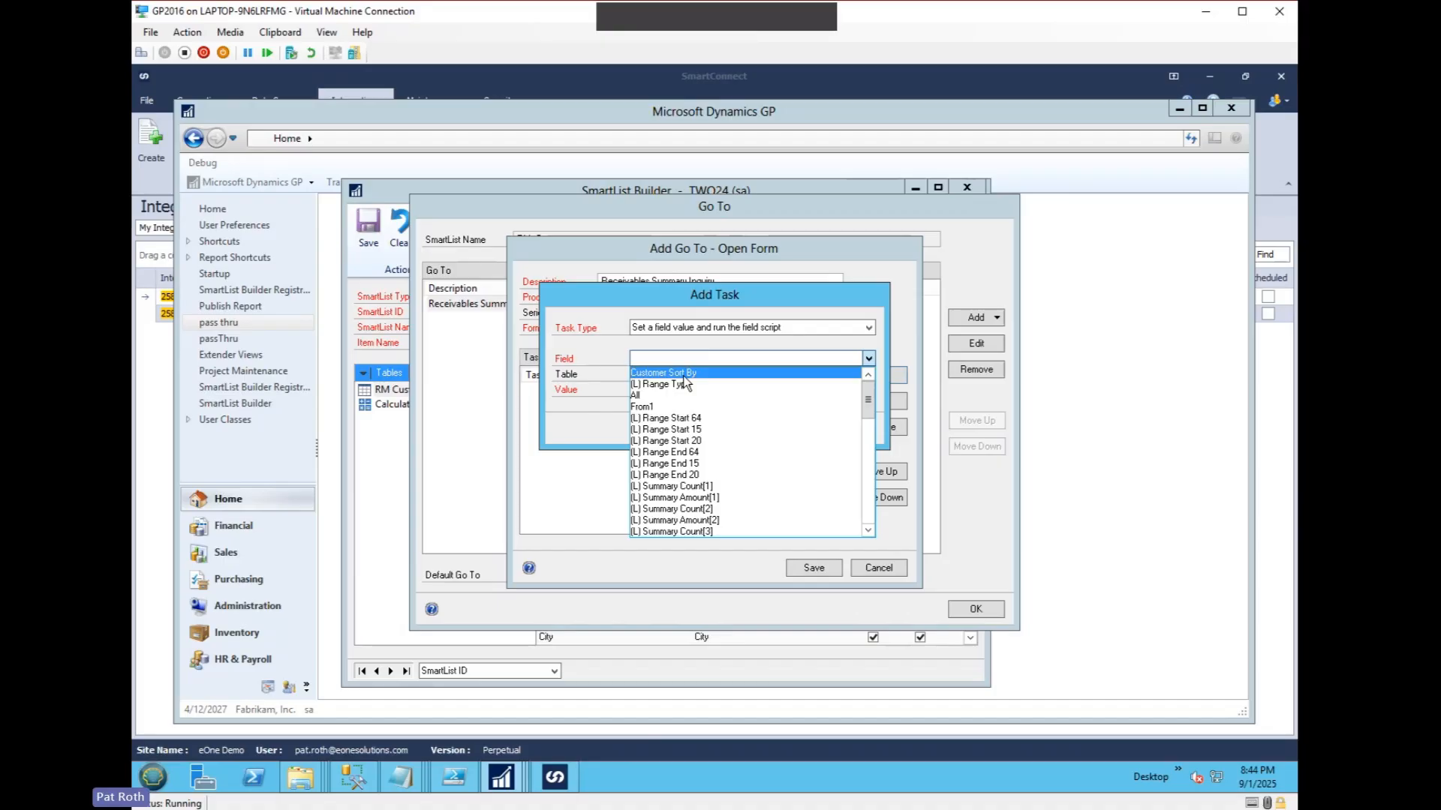
pyautogui.click(683, 379)
pyautogui.click(683, 373)
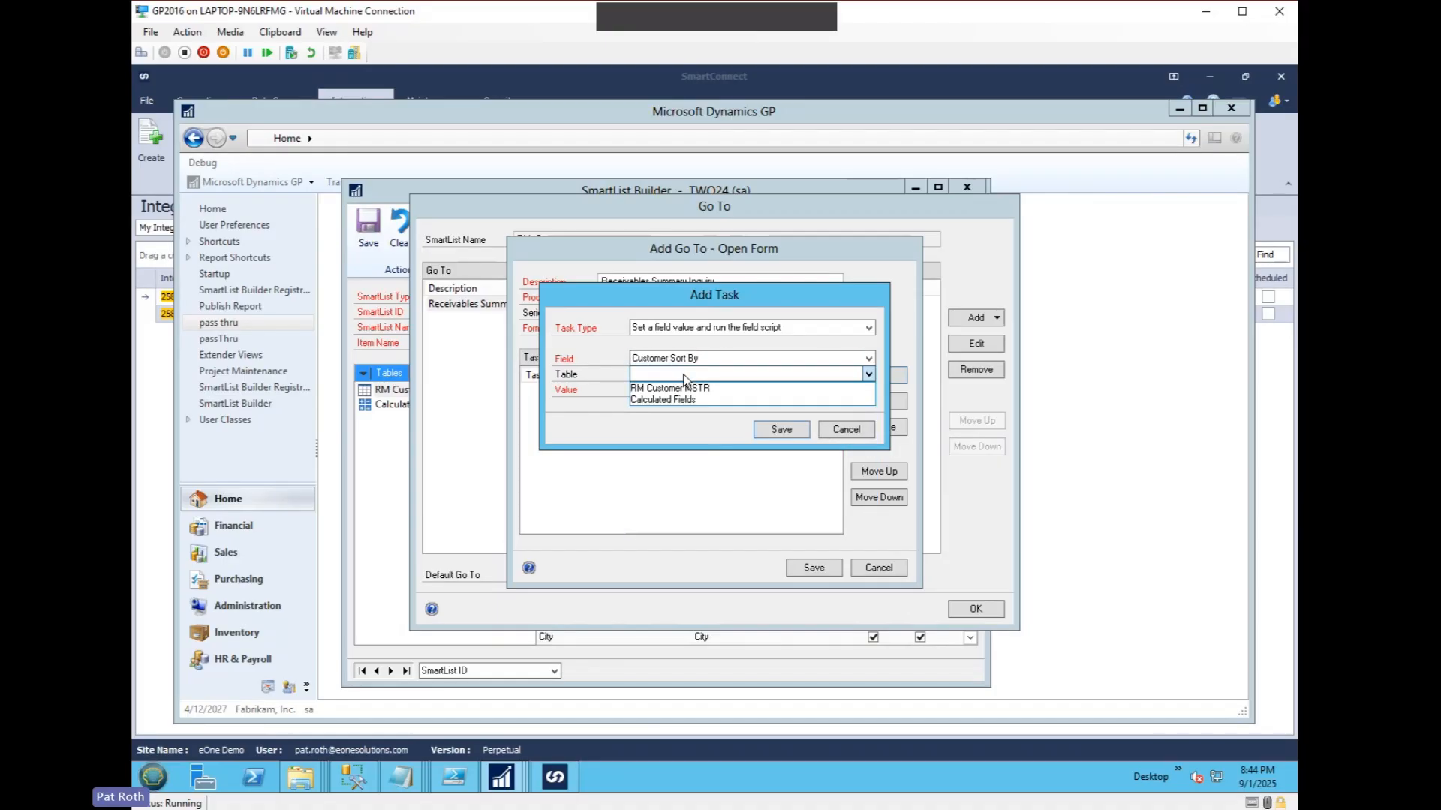
pyautogui.click(684, 396)
pyautogui.click(682, 389)
pyautogui.click(681, 407)
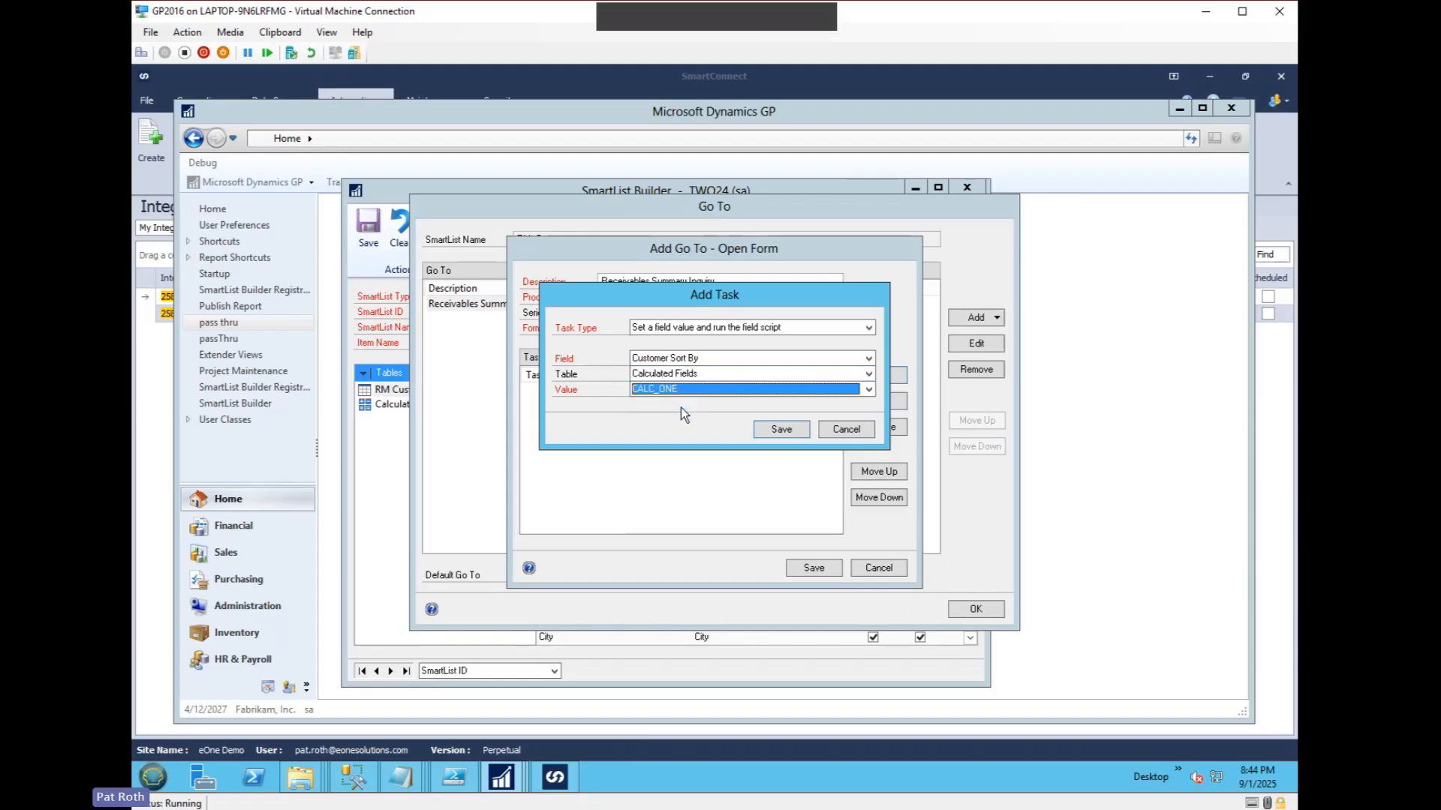
pyautogui.click(783, 430)
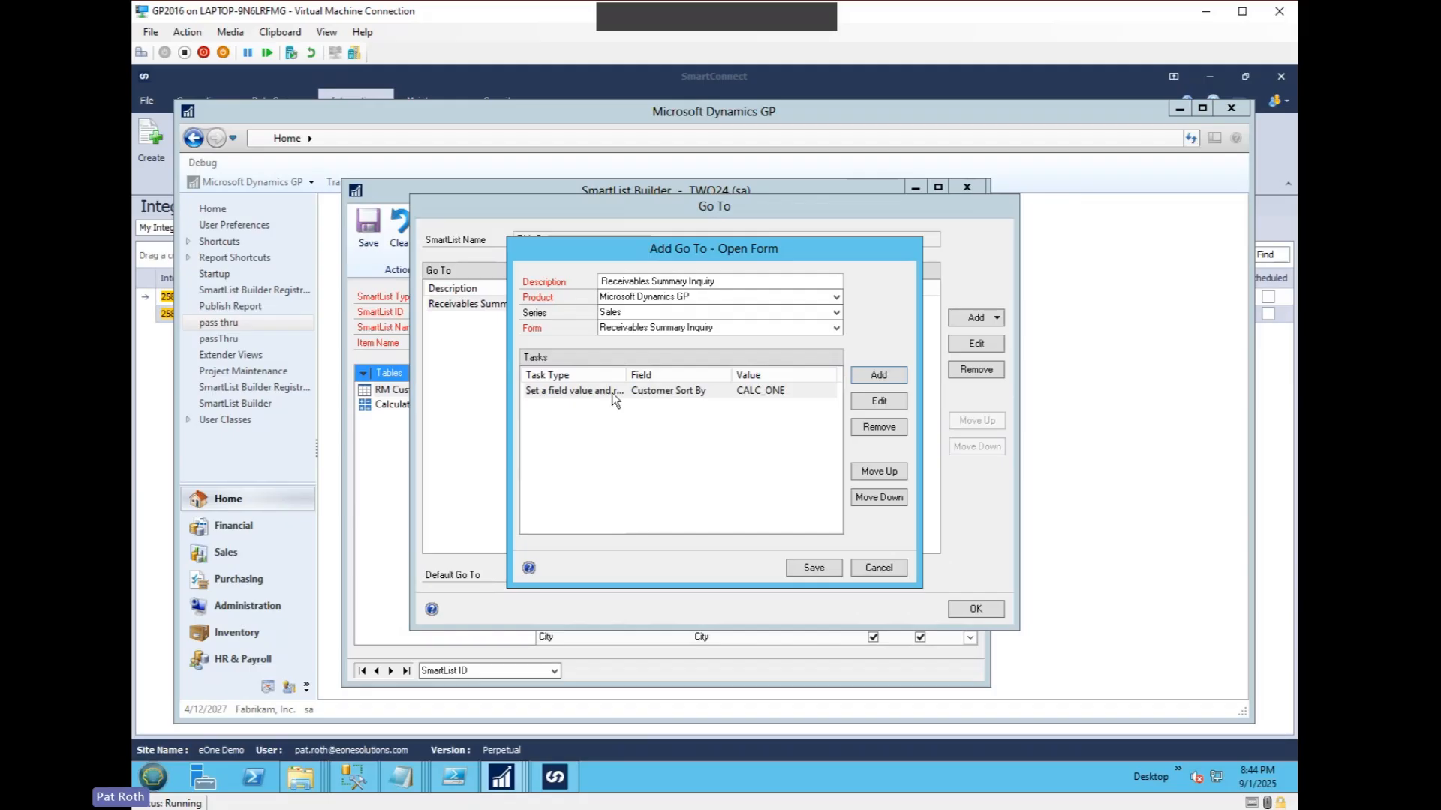
# Add a second task that sets (L) Range Type to CALC_ONE from Calculated Fields and runs the field script
pyautogui.click(877, 375)
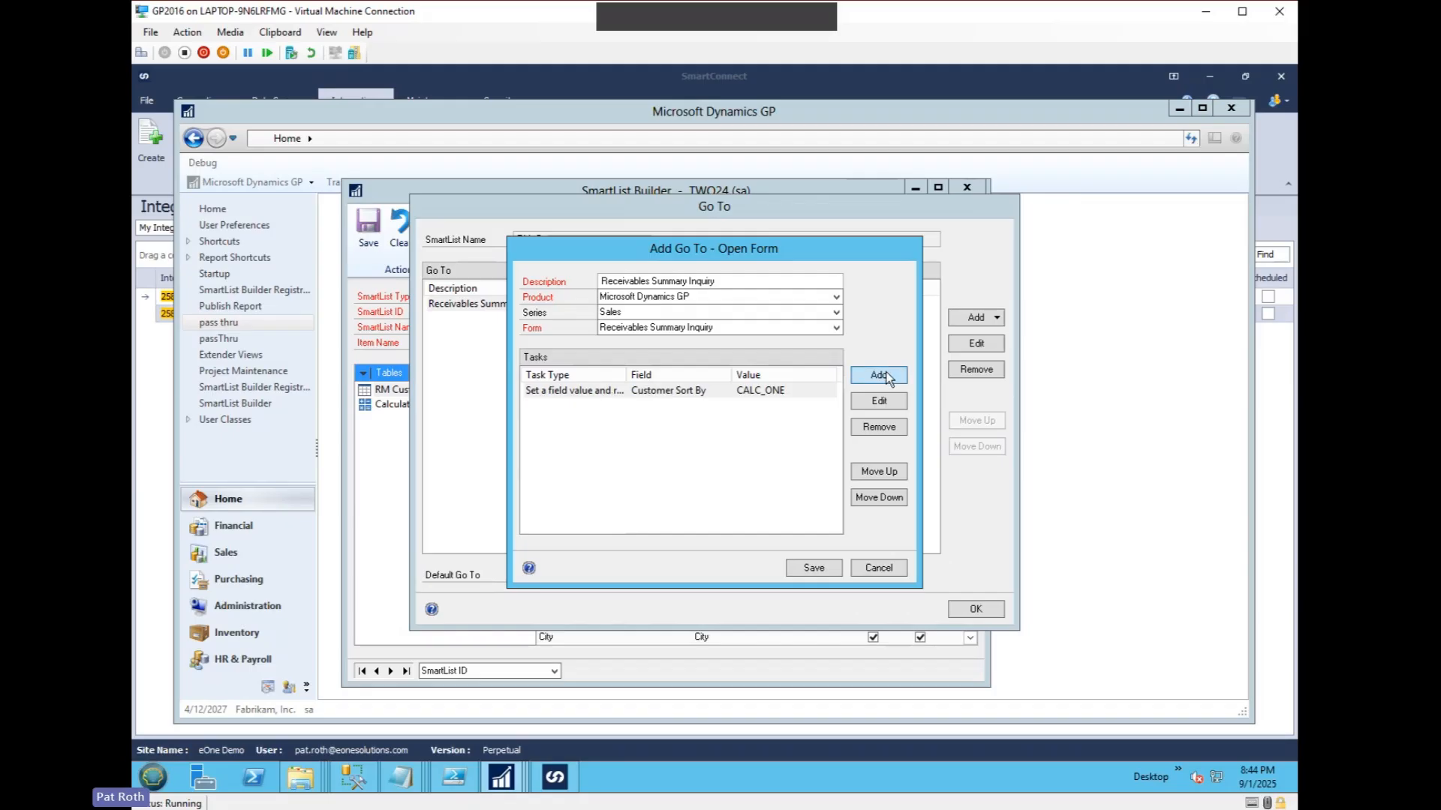
pyautogui.click(688, 405)
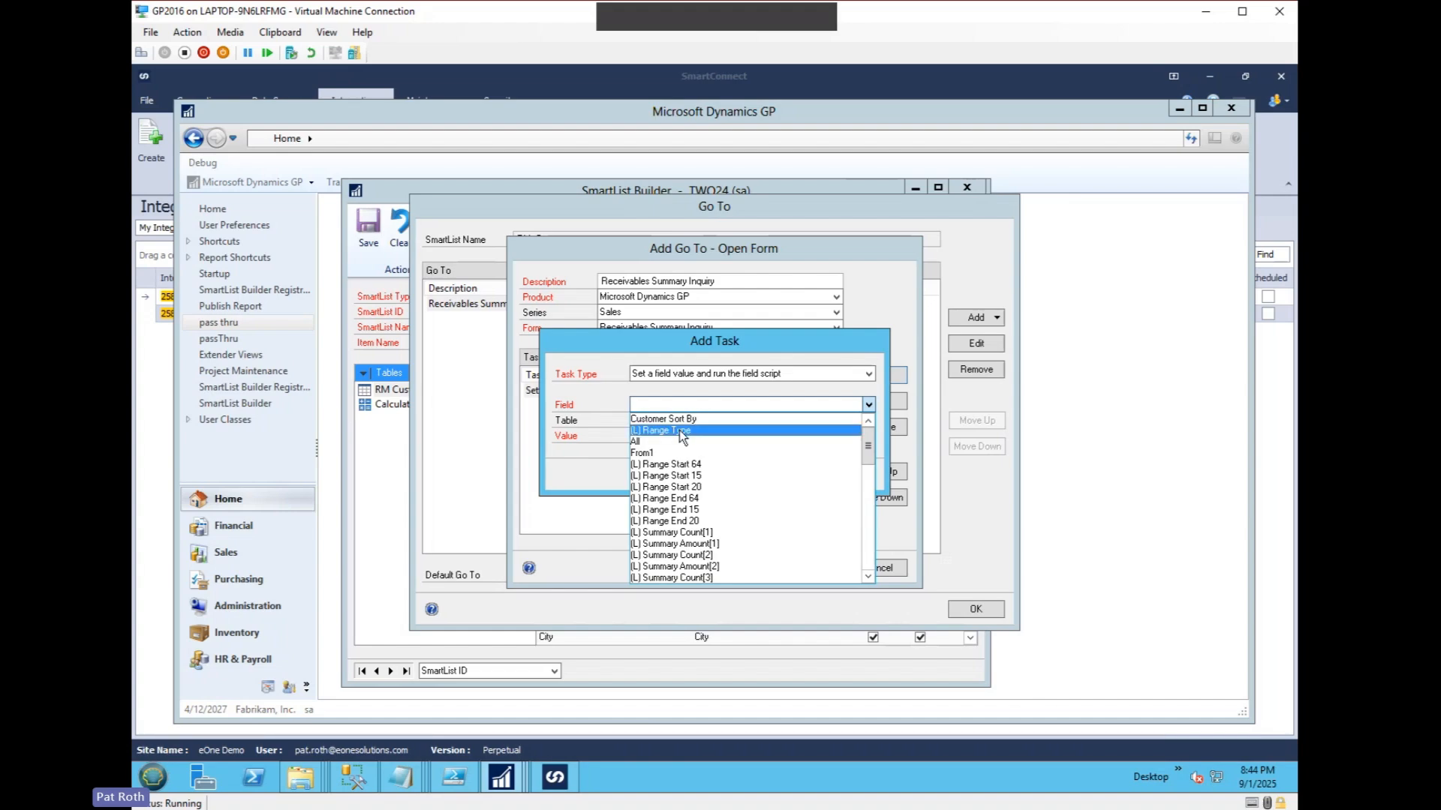
pyautogui.click(671, 431)
pyautogui.click(669, 420)
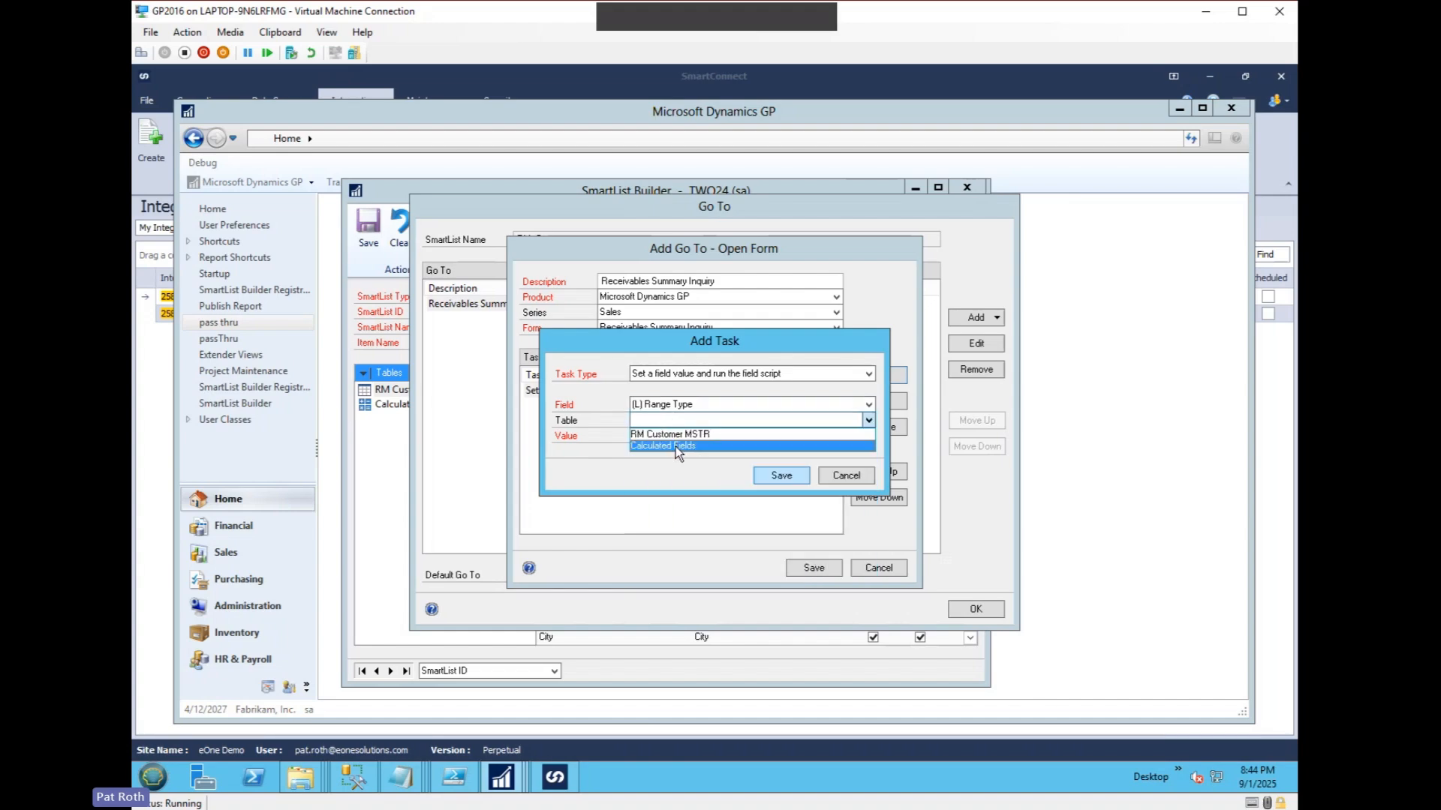
pyautogui.click(676, 445)
pyautogui.click(675, 436)
pyautogui.click(674, 449)
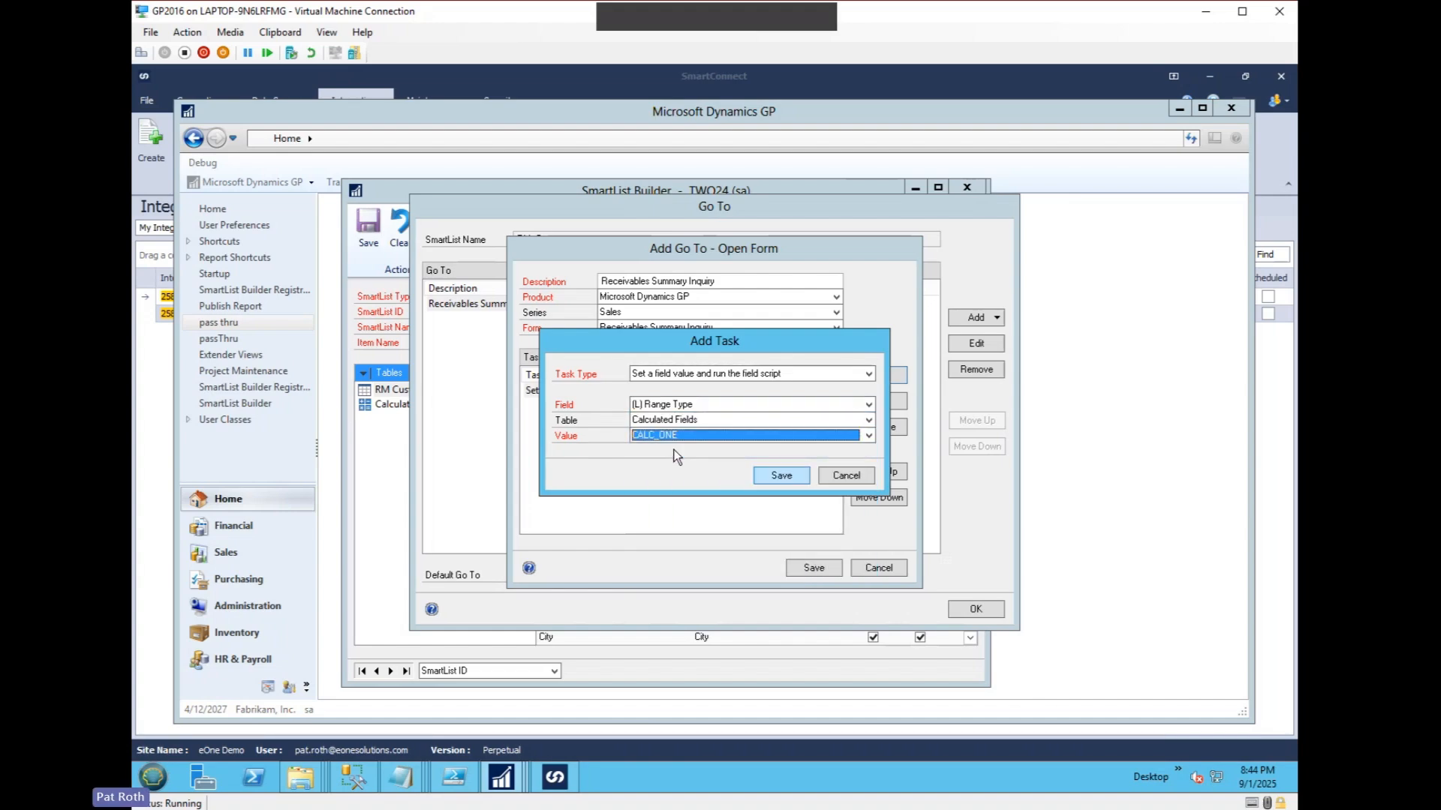
pyautogui.click(777, 476)
# Add a third task that sets (L) Range Start 15 to Customer Number from RM Customer MSTR and runs the field script
pyautogui.click(893, 376)
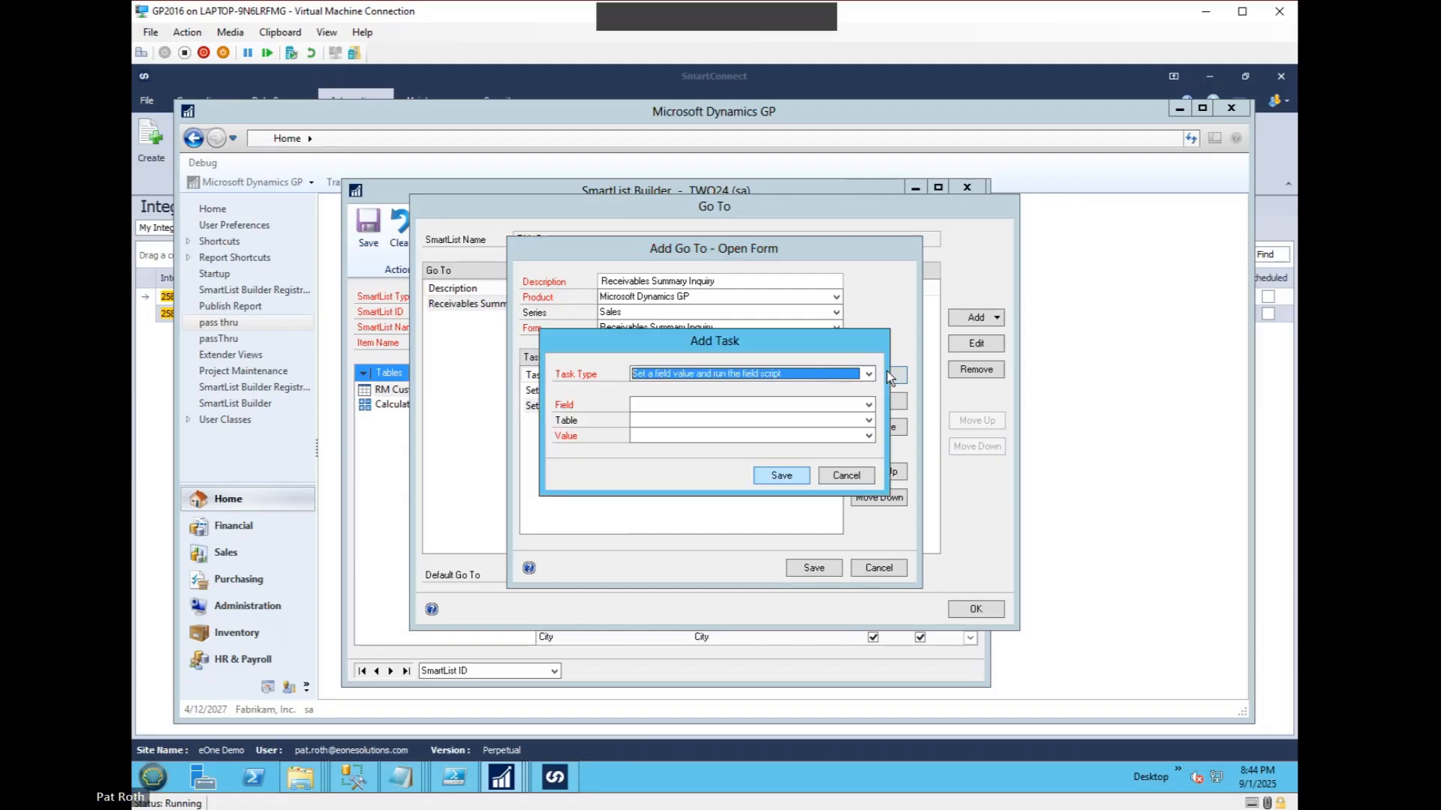
pyautogui.click(680, 404)
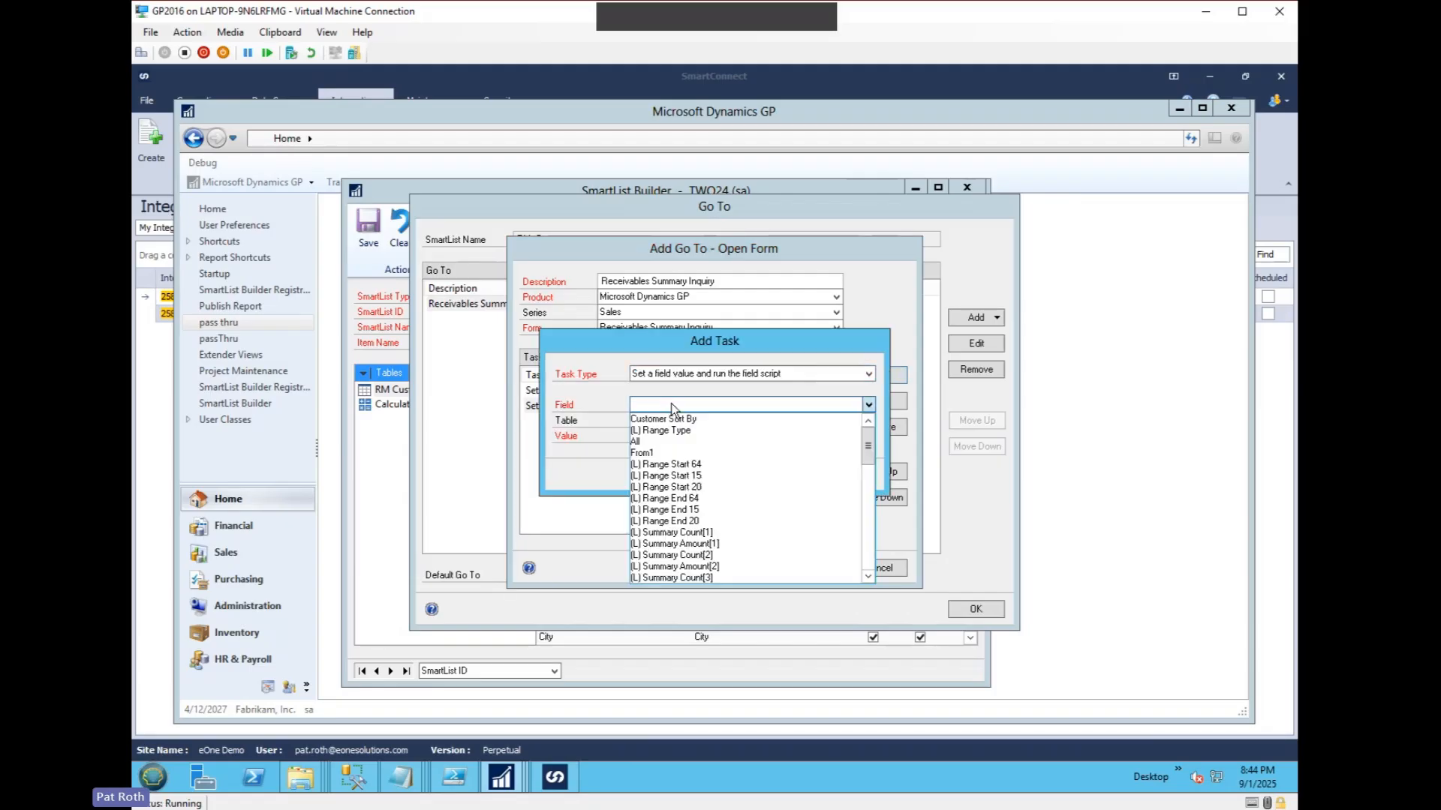
pyautogui.click(679, 477)
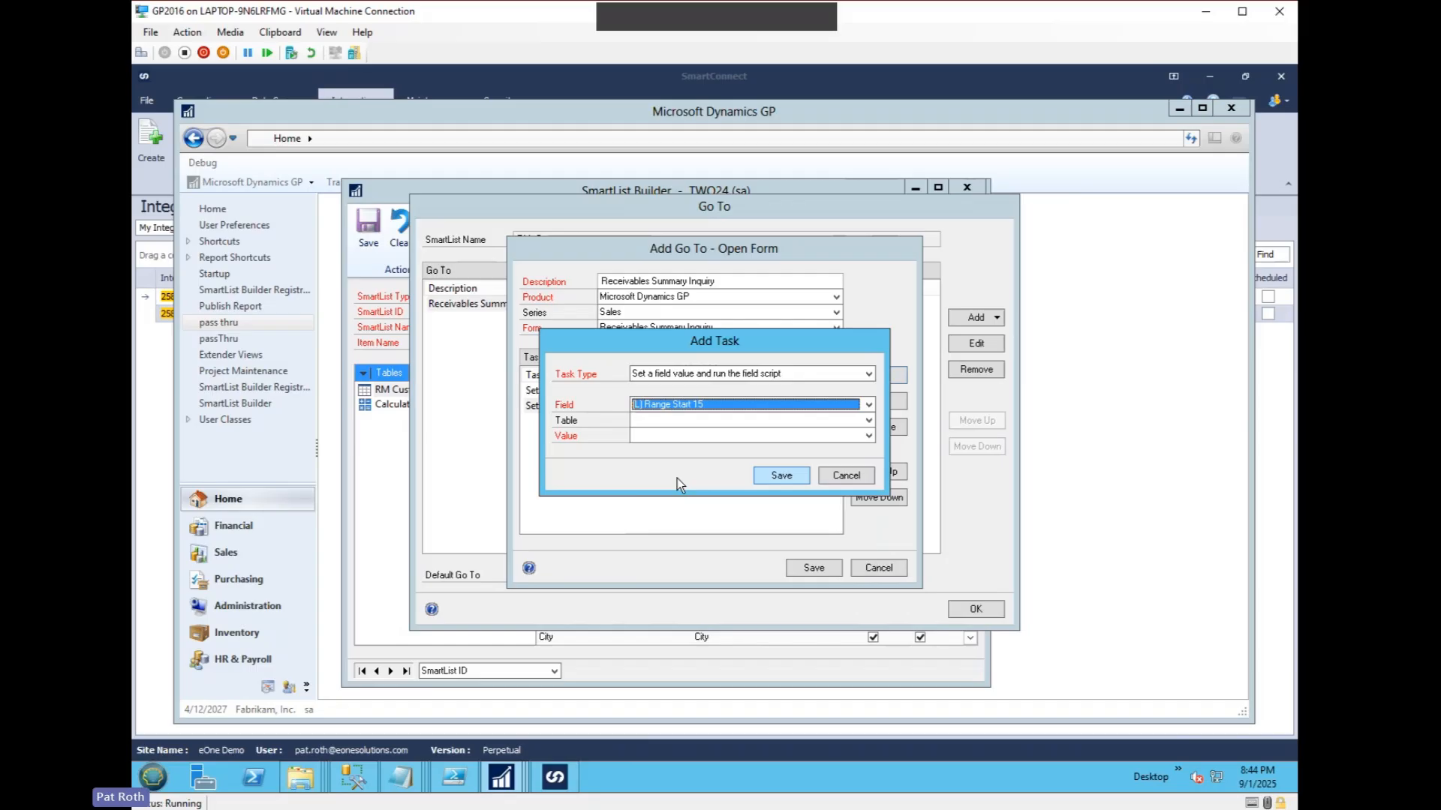
pyautogui.click(670, 420)
pyautogui.click(671, 436)
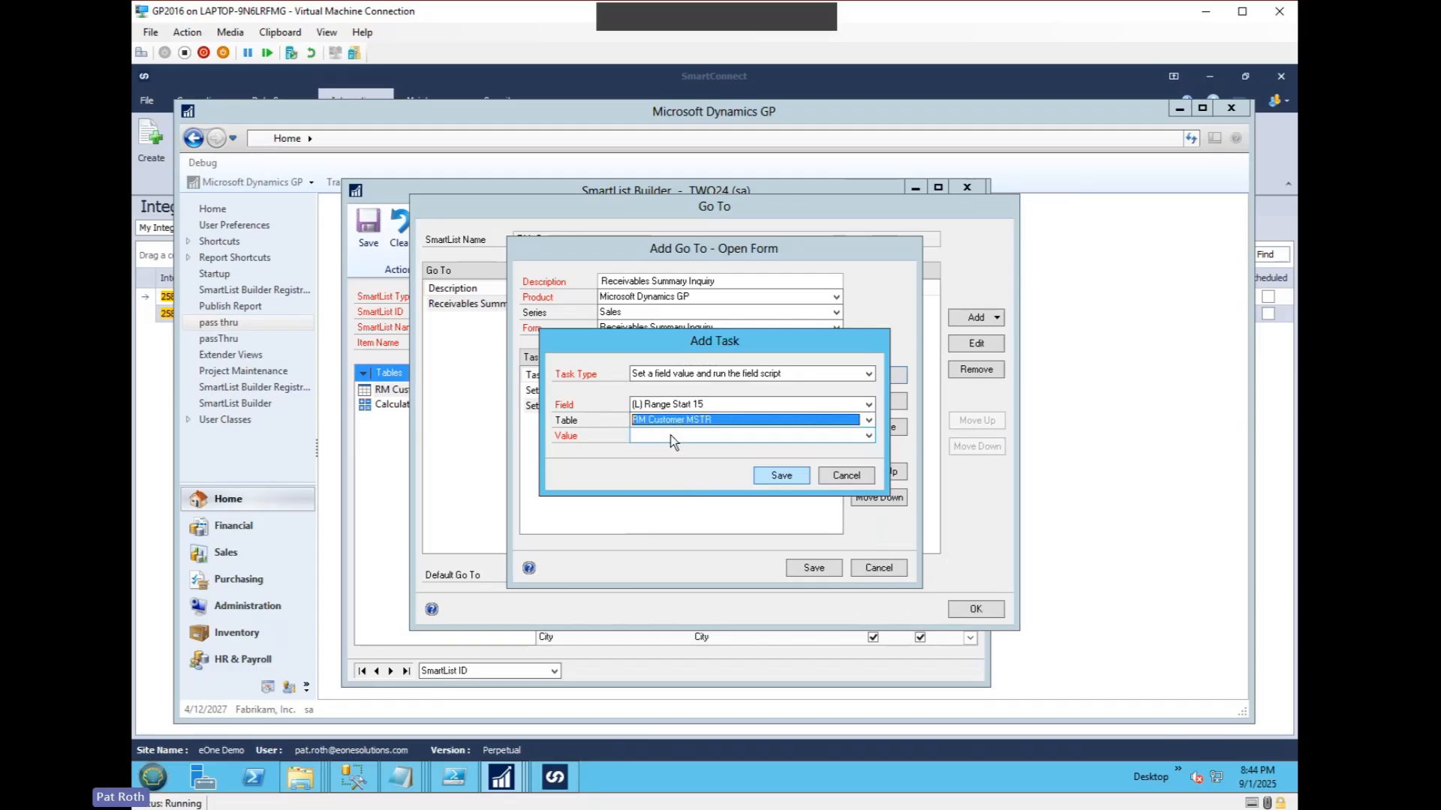
pyautogui.click(670, 436)
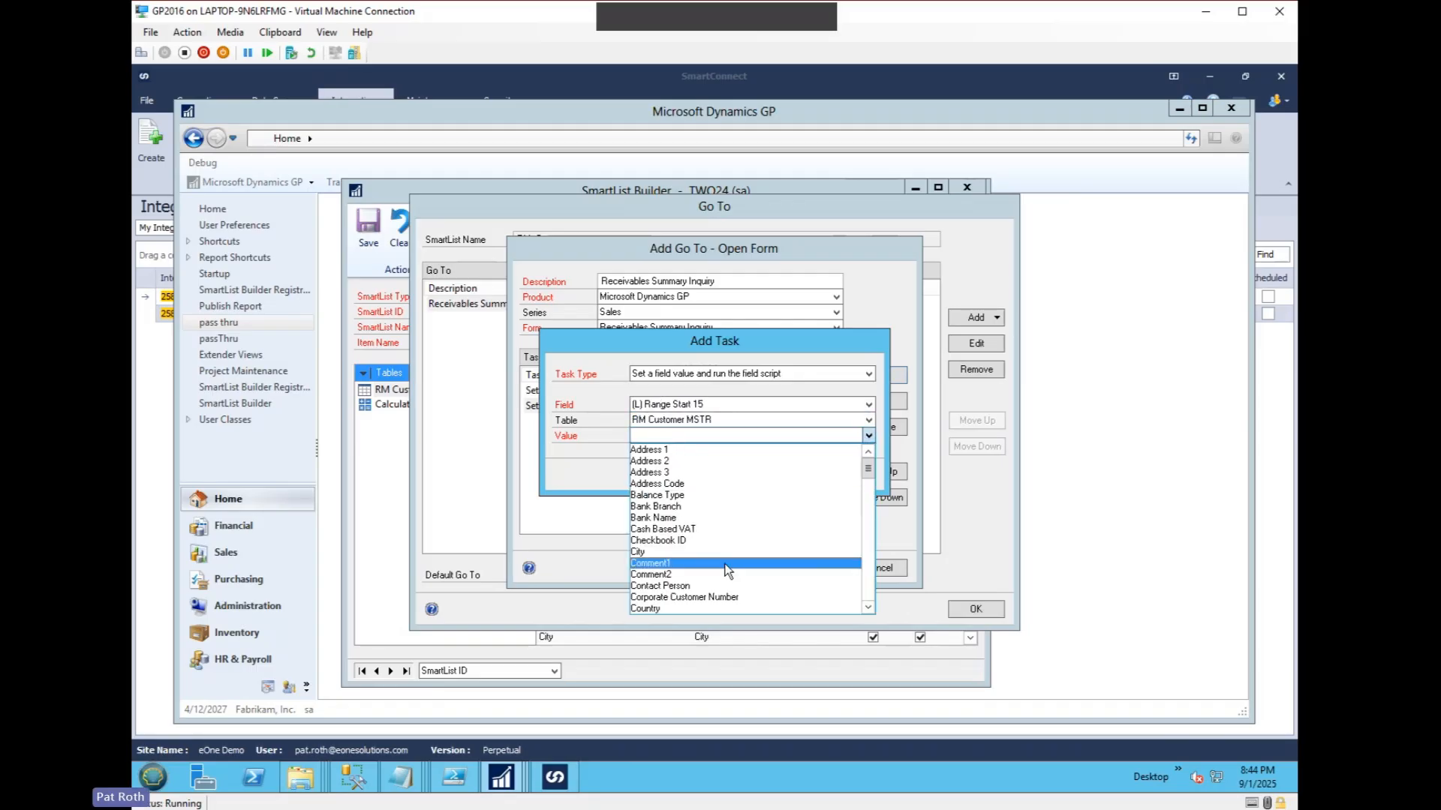
pyautogui.scroll(-10, 870, 609)
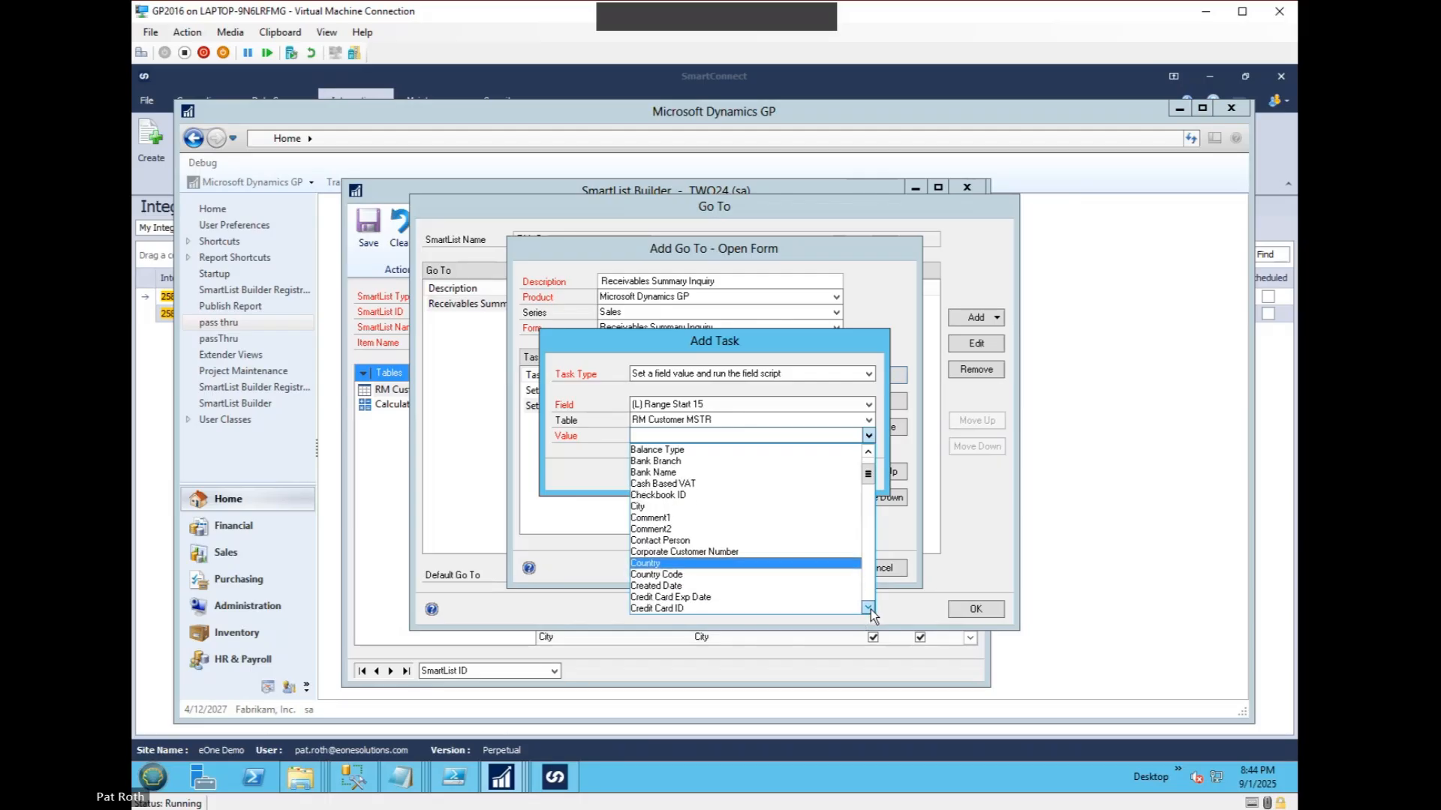
pyautogui.scroll(-6, 871, 610)
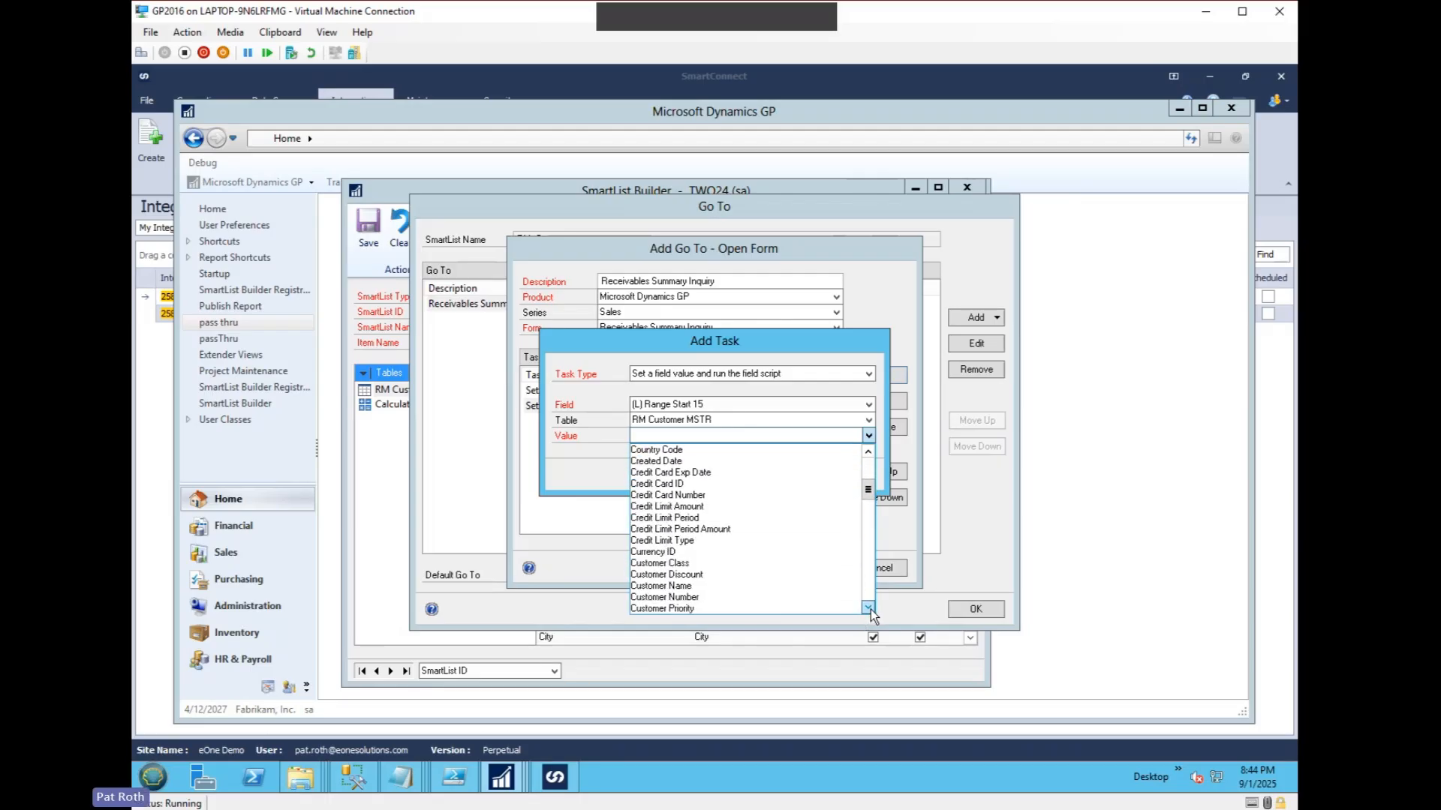
pyautogui.click(686, 586)
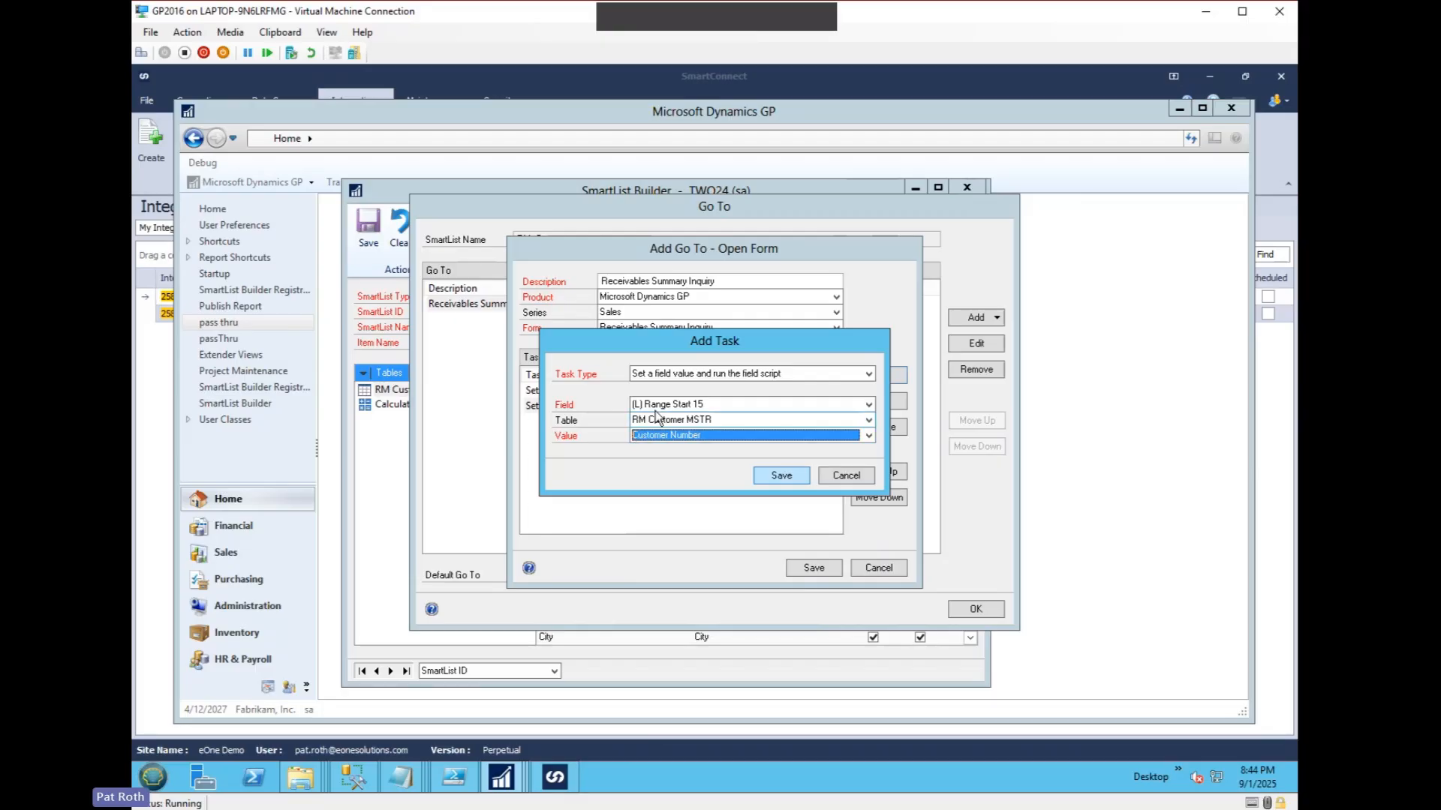
pyautogui.moveTo(660, 347); pyautogui.dragTo(655, 441)
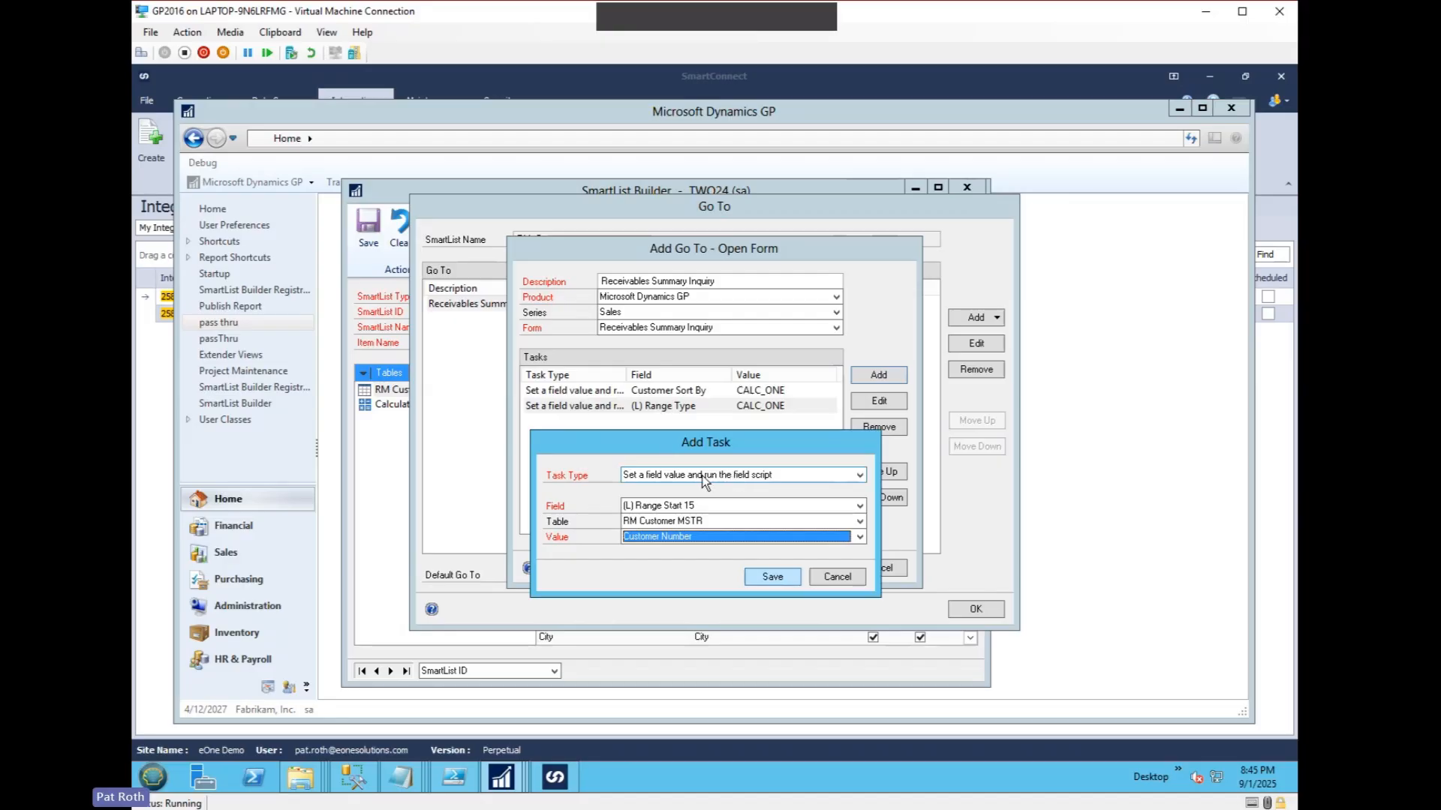
pyautogui.click(777, 579)
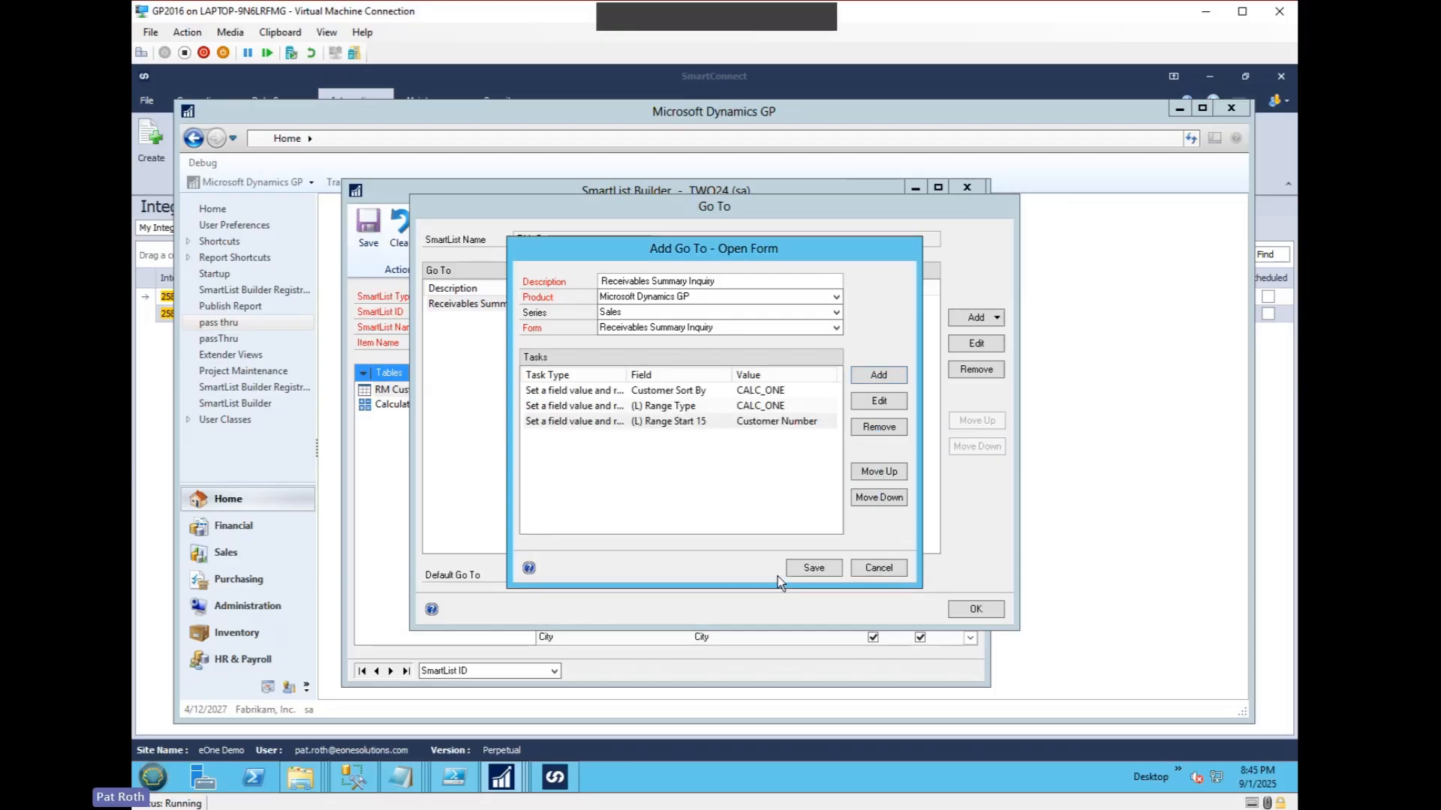
# Review the three existing tasks and add a fourth that runs the field script of Calculate Button
pyautogui.click(575, 395)
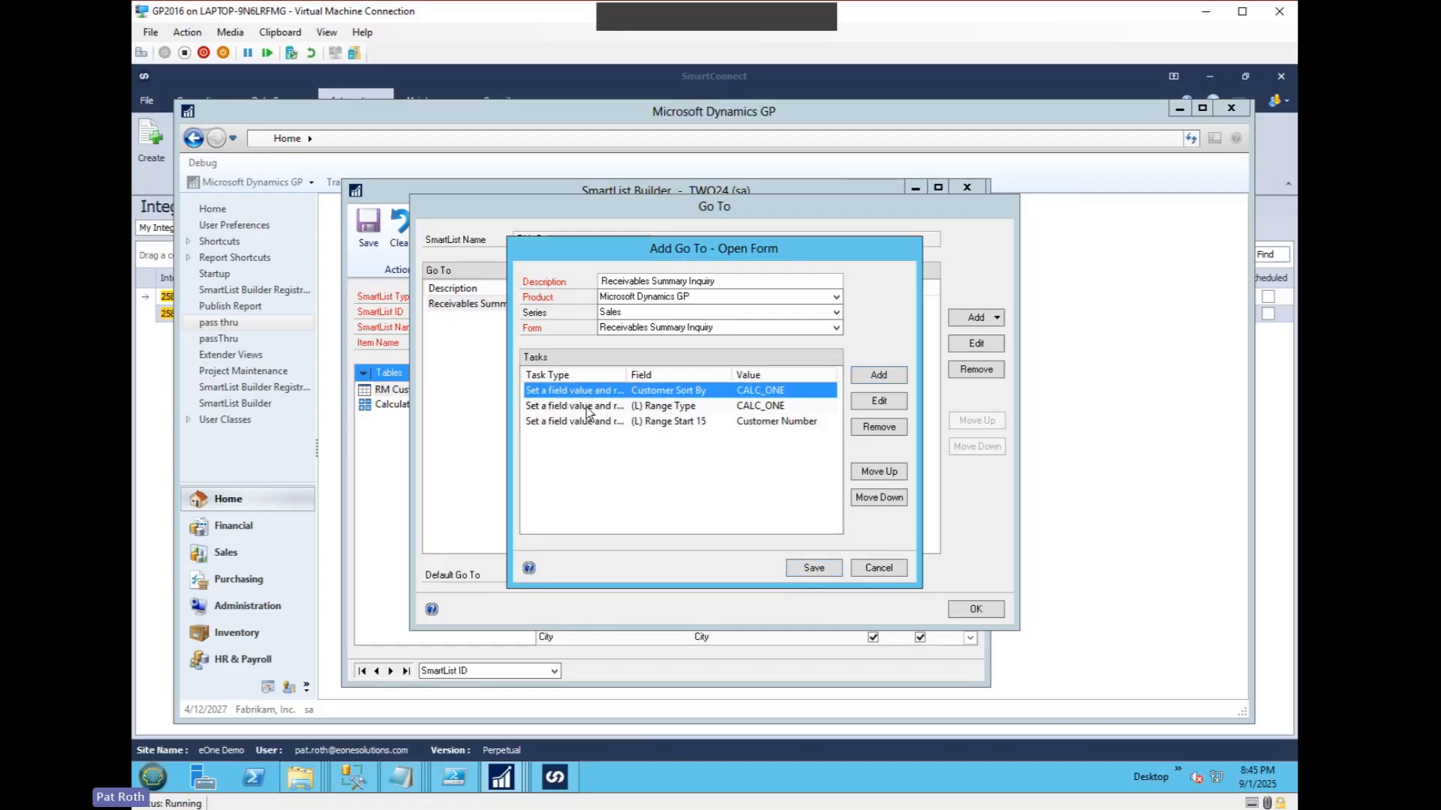
pyautogui.click(588, 406)
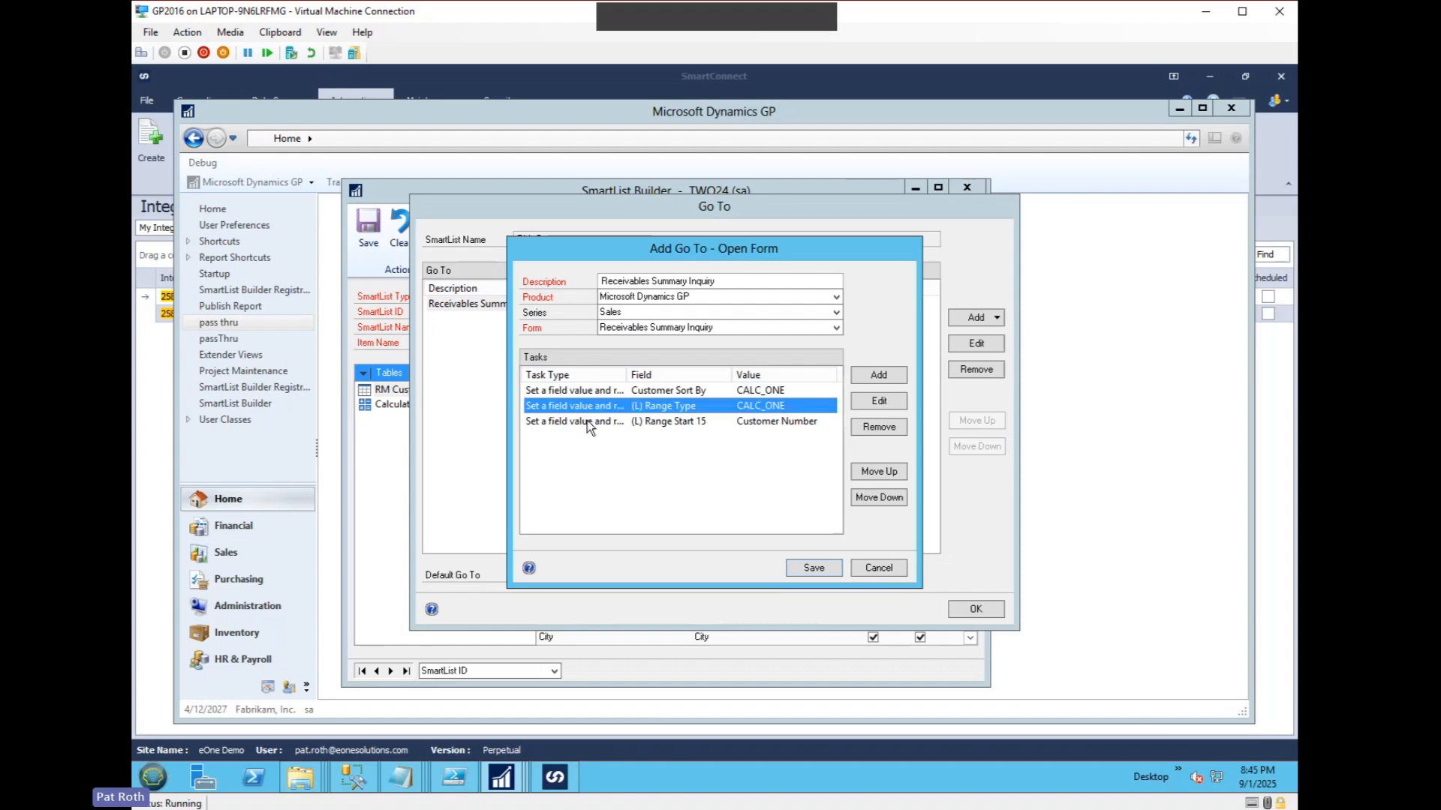
pyautogui.click(587, 421)
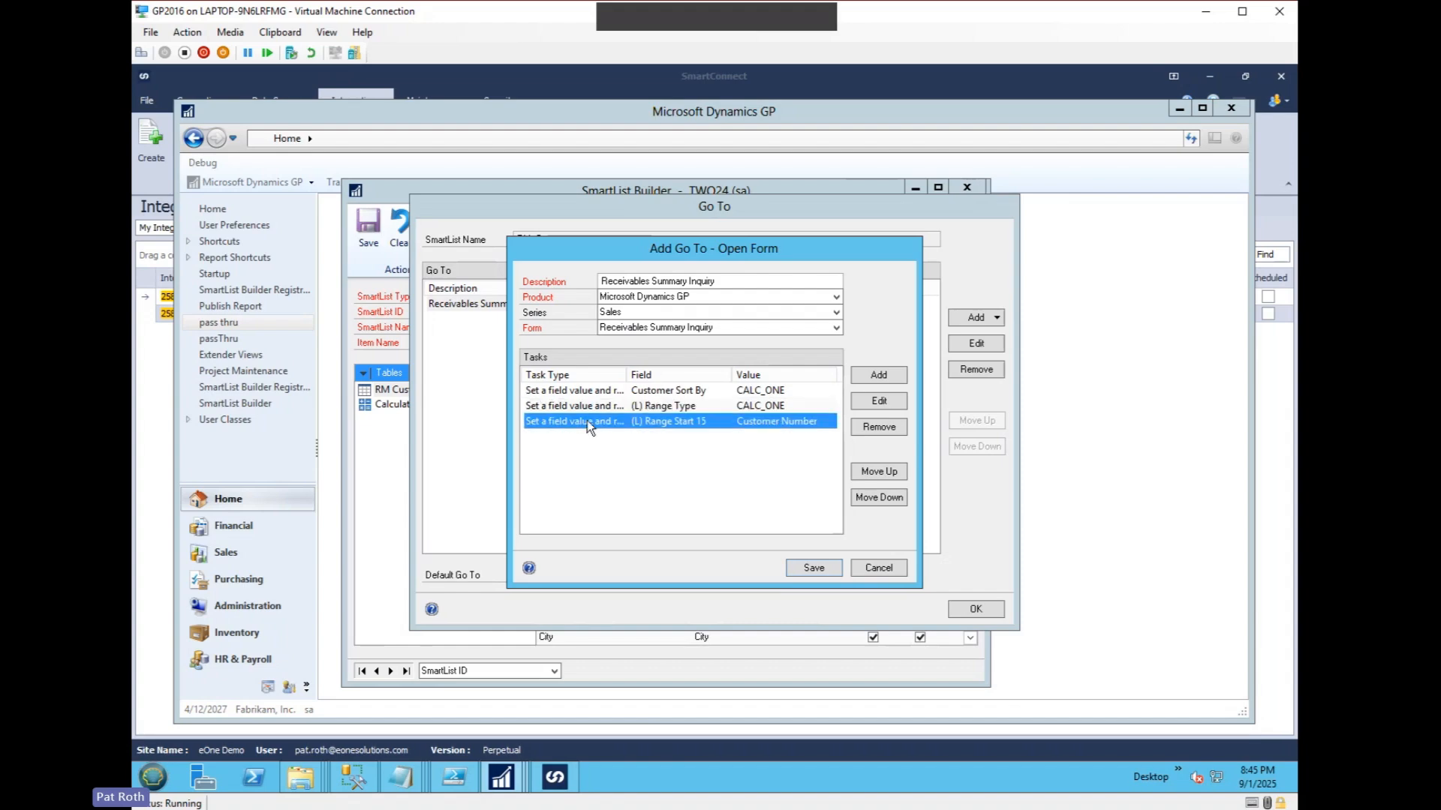
pyautogui.click(889, 376)
pyautogui.click(840, 372)
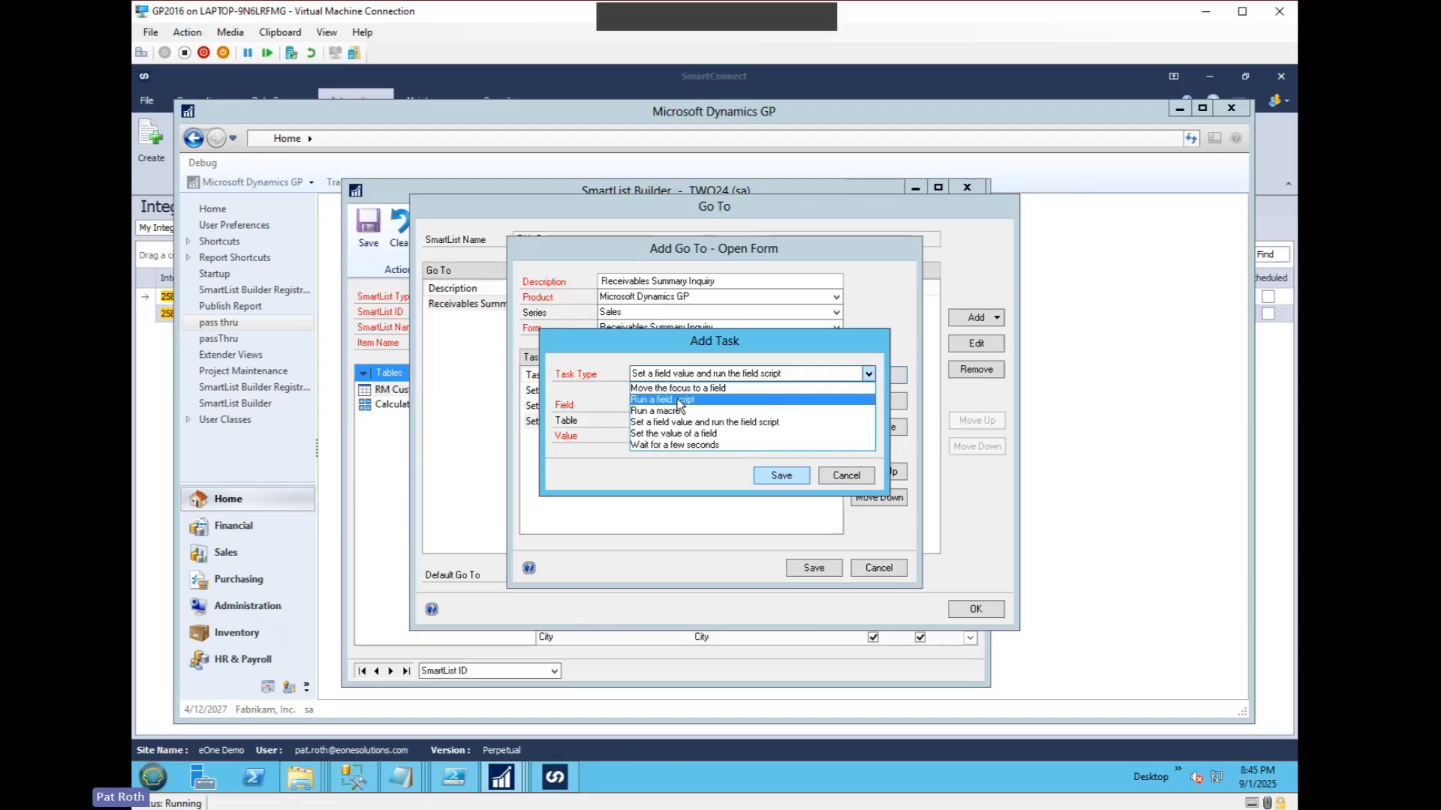
pyautogui.click(679, 400)
pyautogui.click(679, 405)
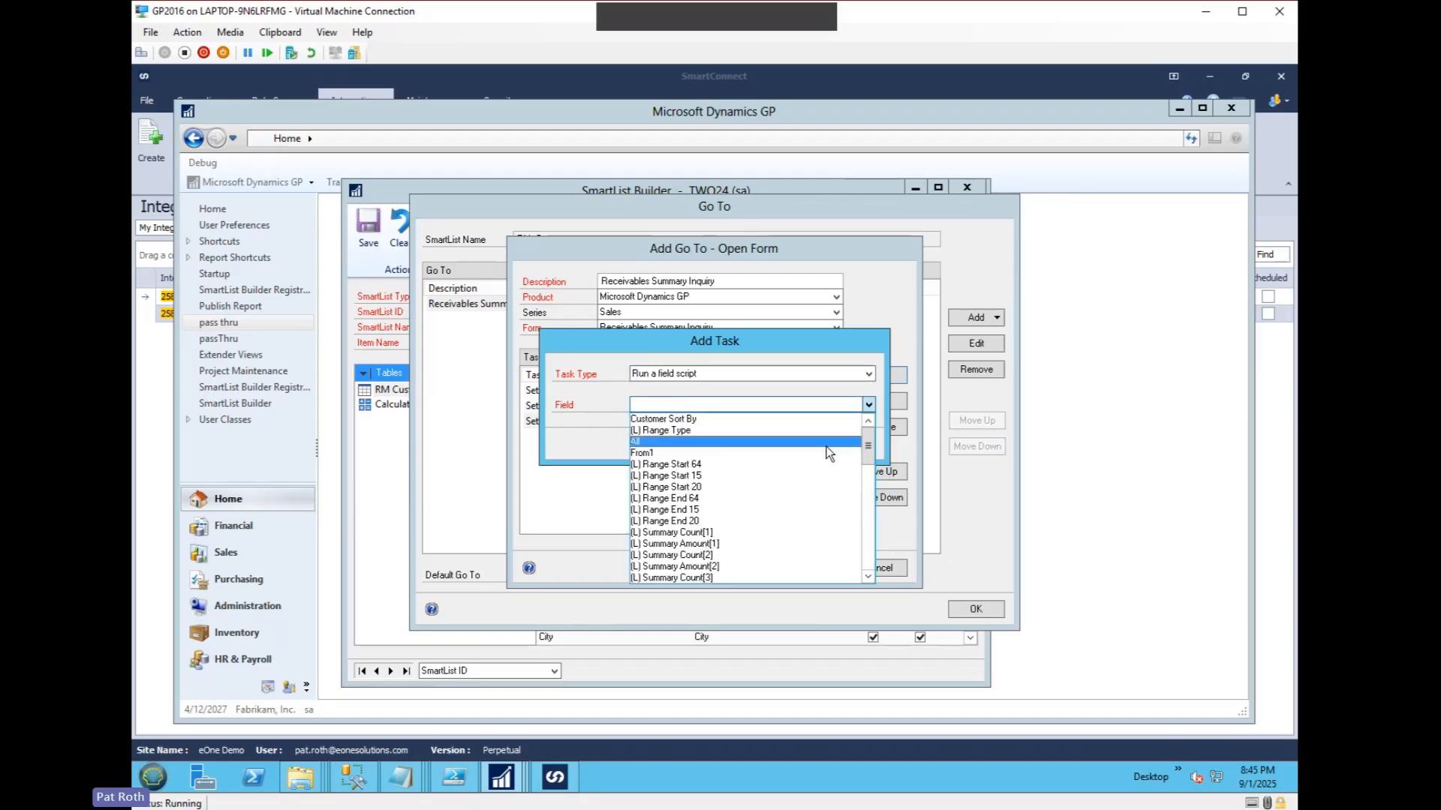
pyautogui.scroll(-1, 869, 438)
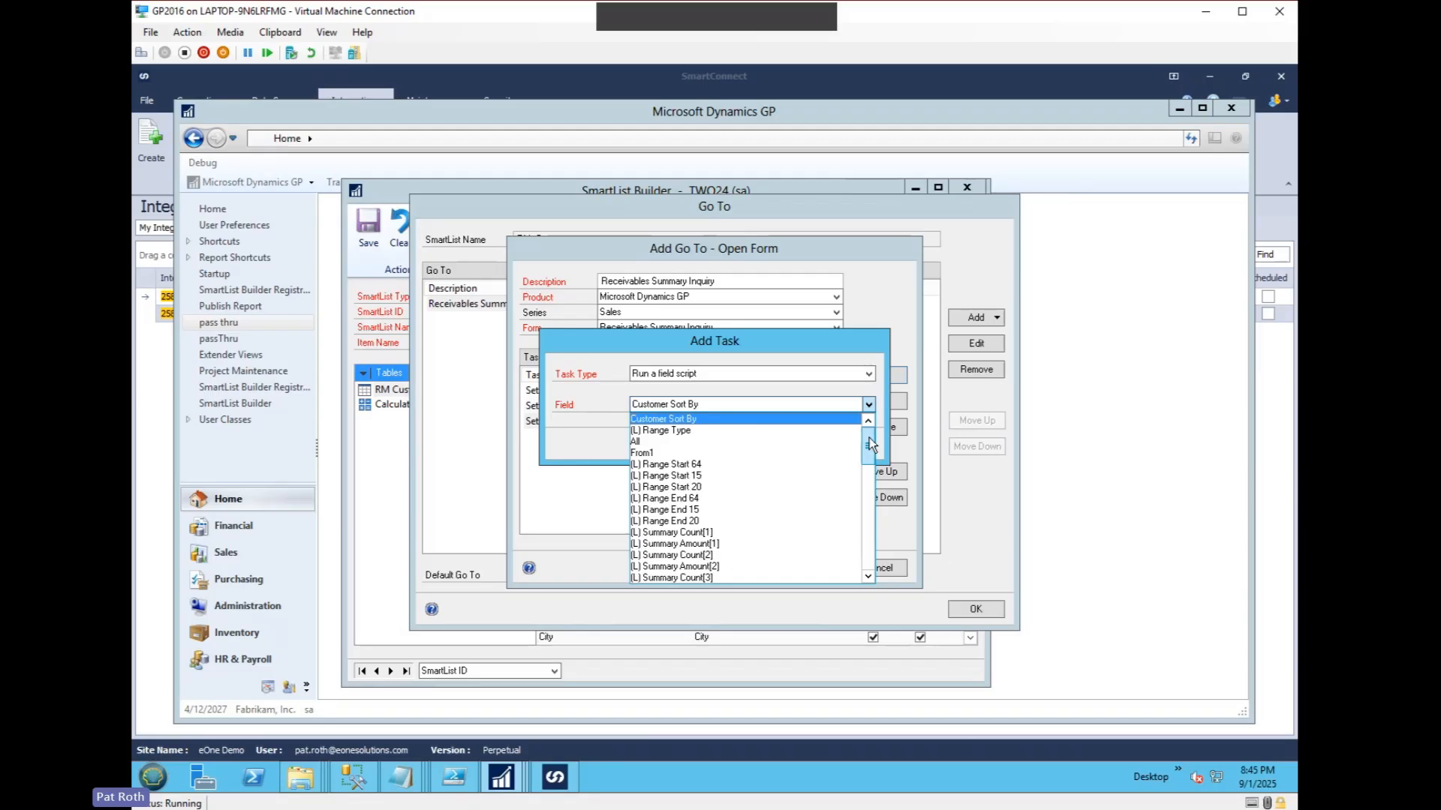
pyautogui.moveTo(869, 443); pyautogui.dragTo(868, 507)
pyautogui.click(692, 477)
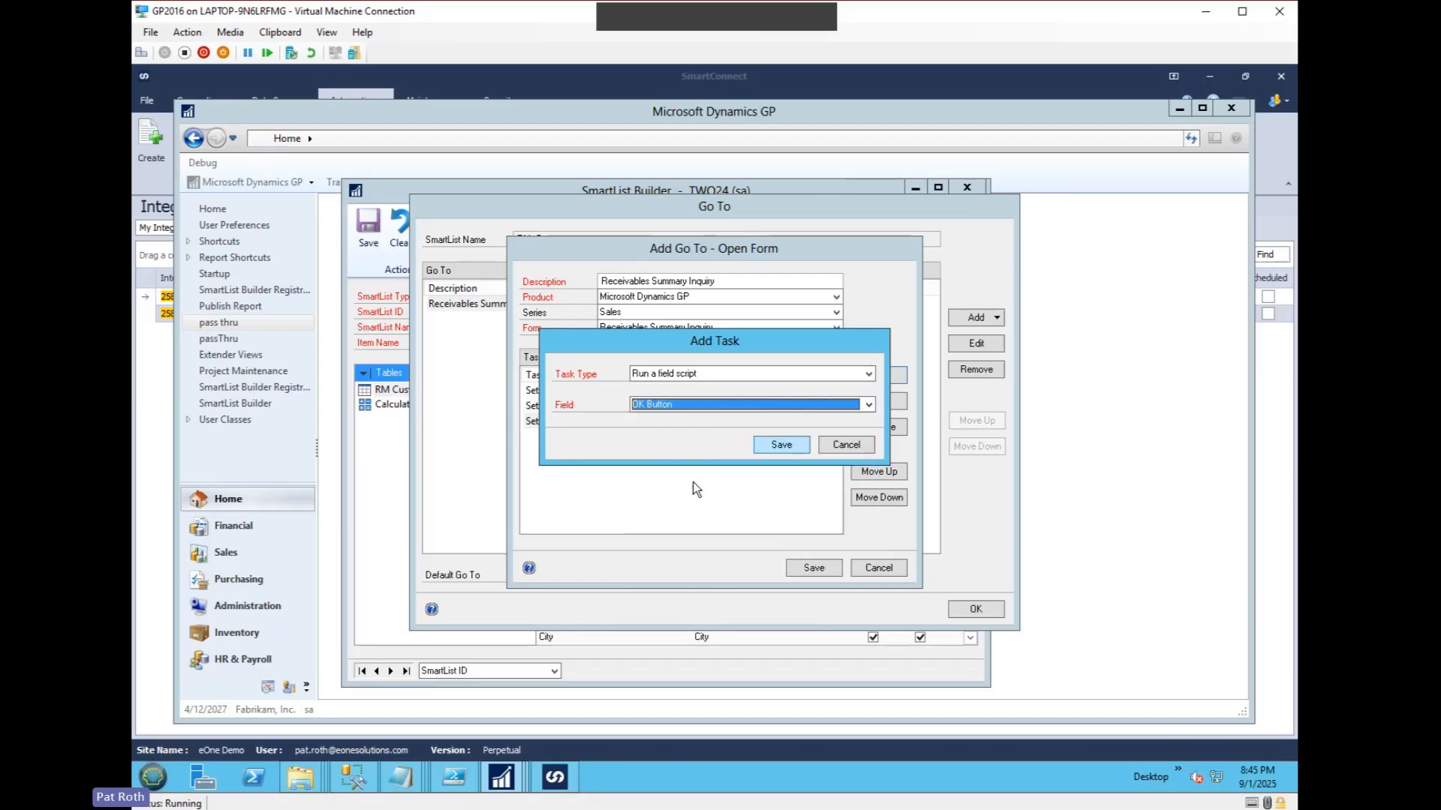
pyautogui.click(709, 405)
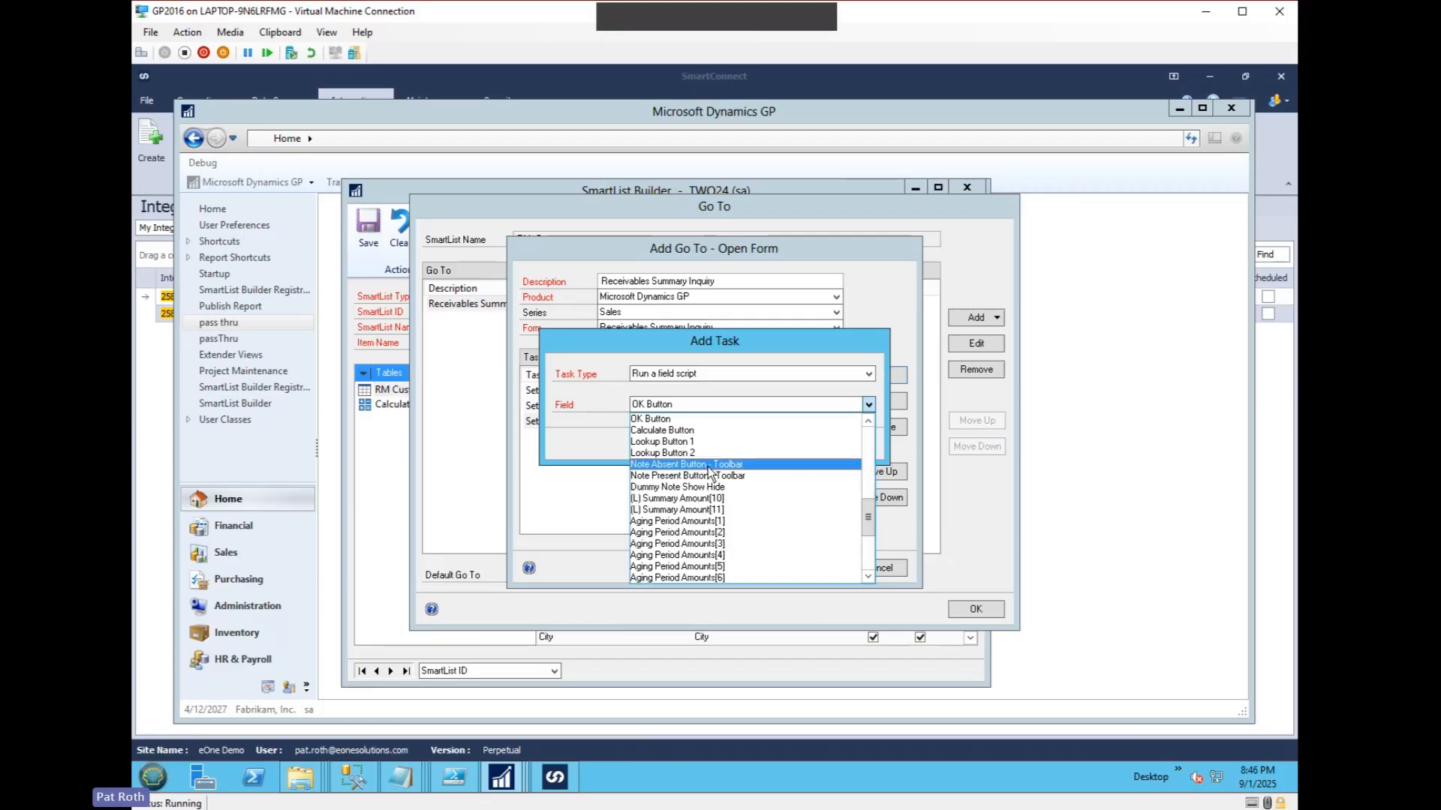
pyautogui.click(659, 430)
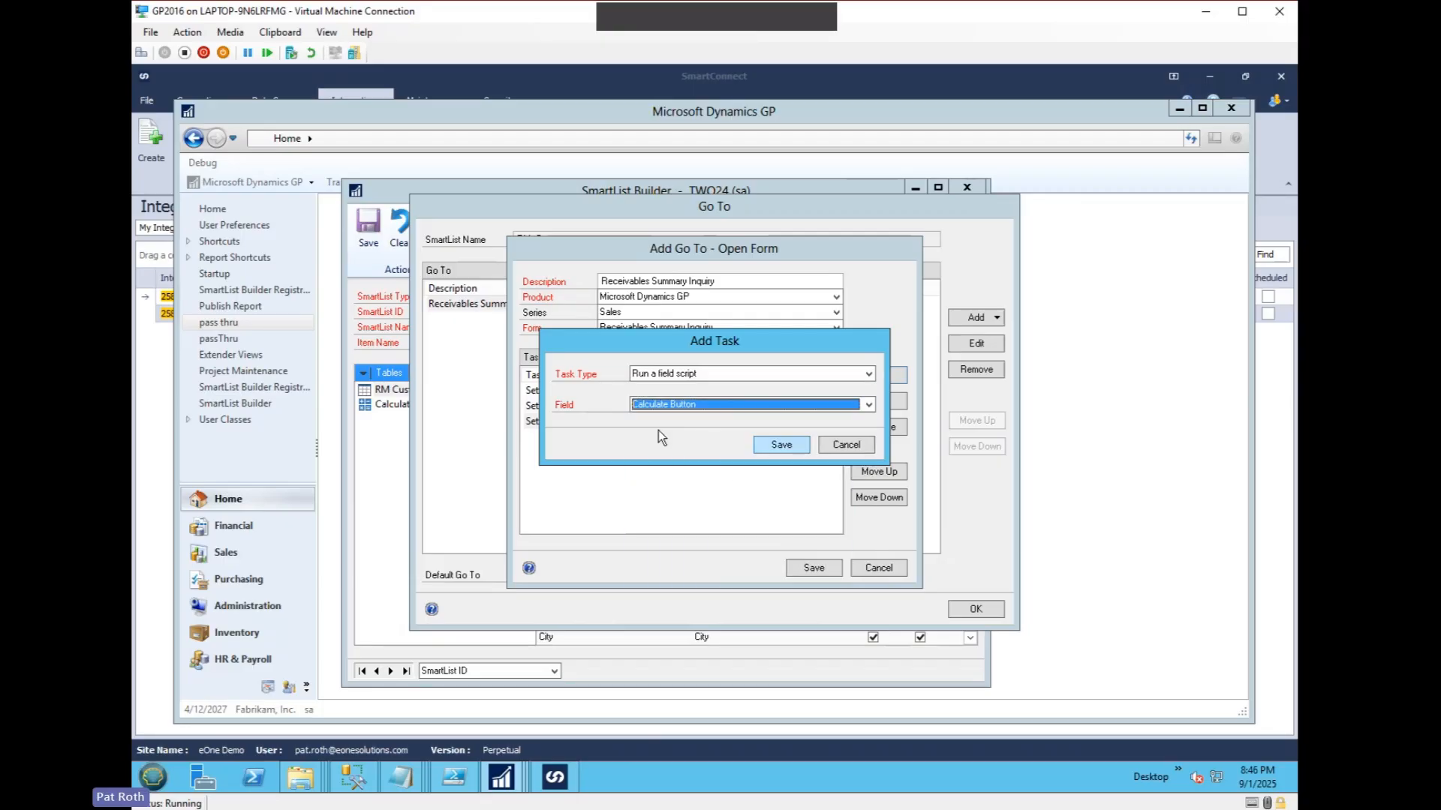
pyautogui.click(781, 445)
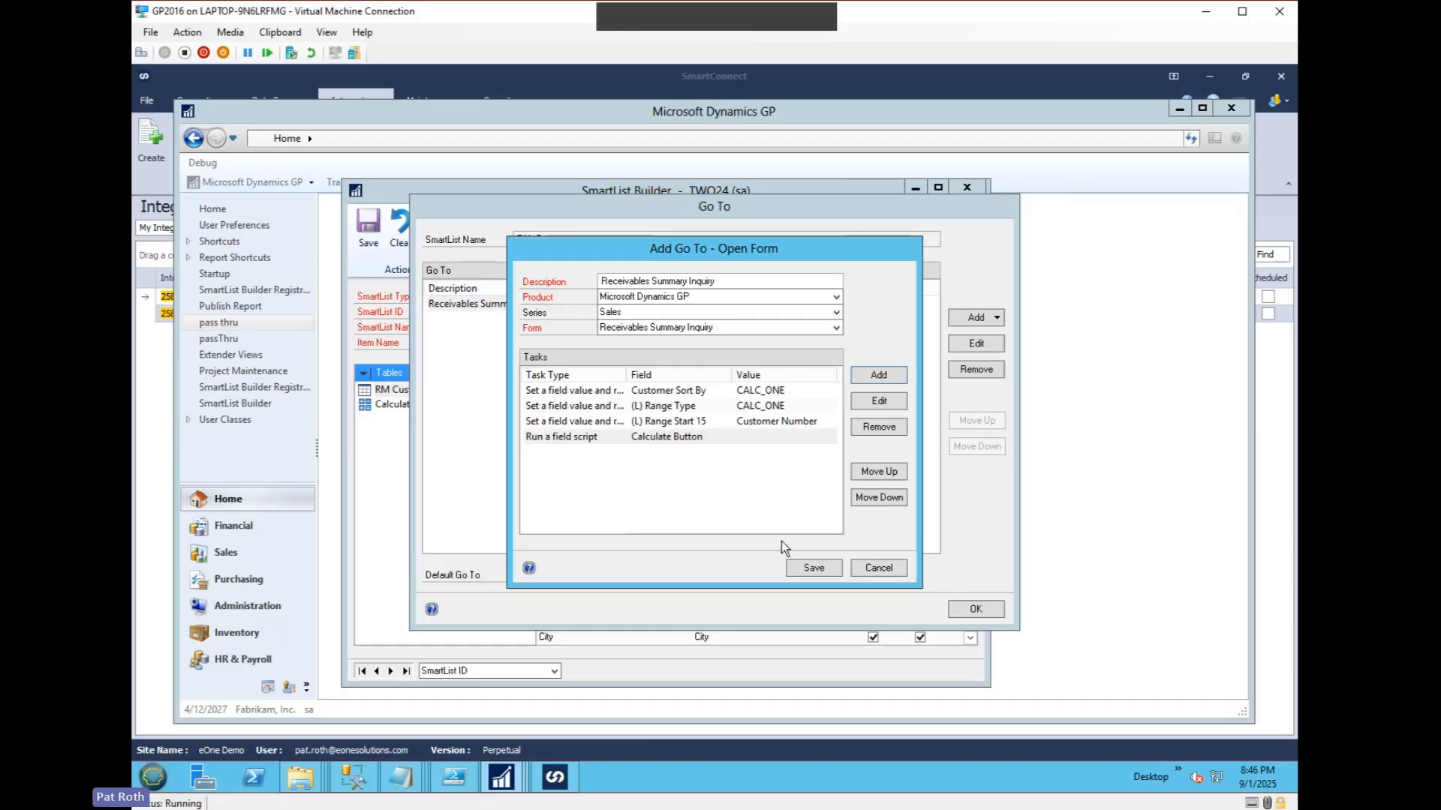
# Save the Go To with Receivables Summary Inquiry as the default, and save and close the RM_Customers SmartList definition
pyautogui.click(818, 571)
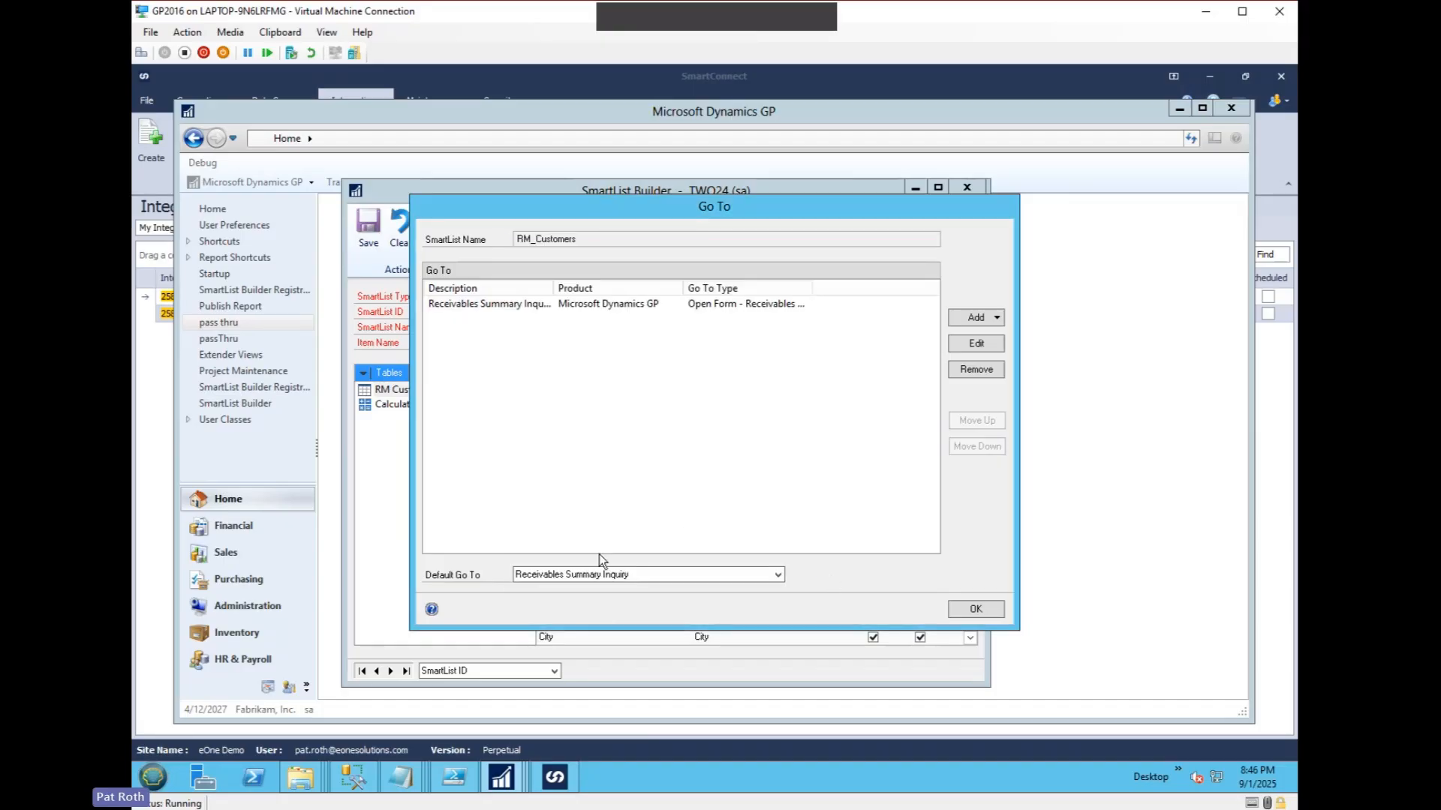
pyautogui.click(569, 575)
pyautogui.click(572, 589)
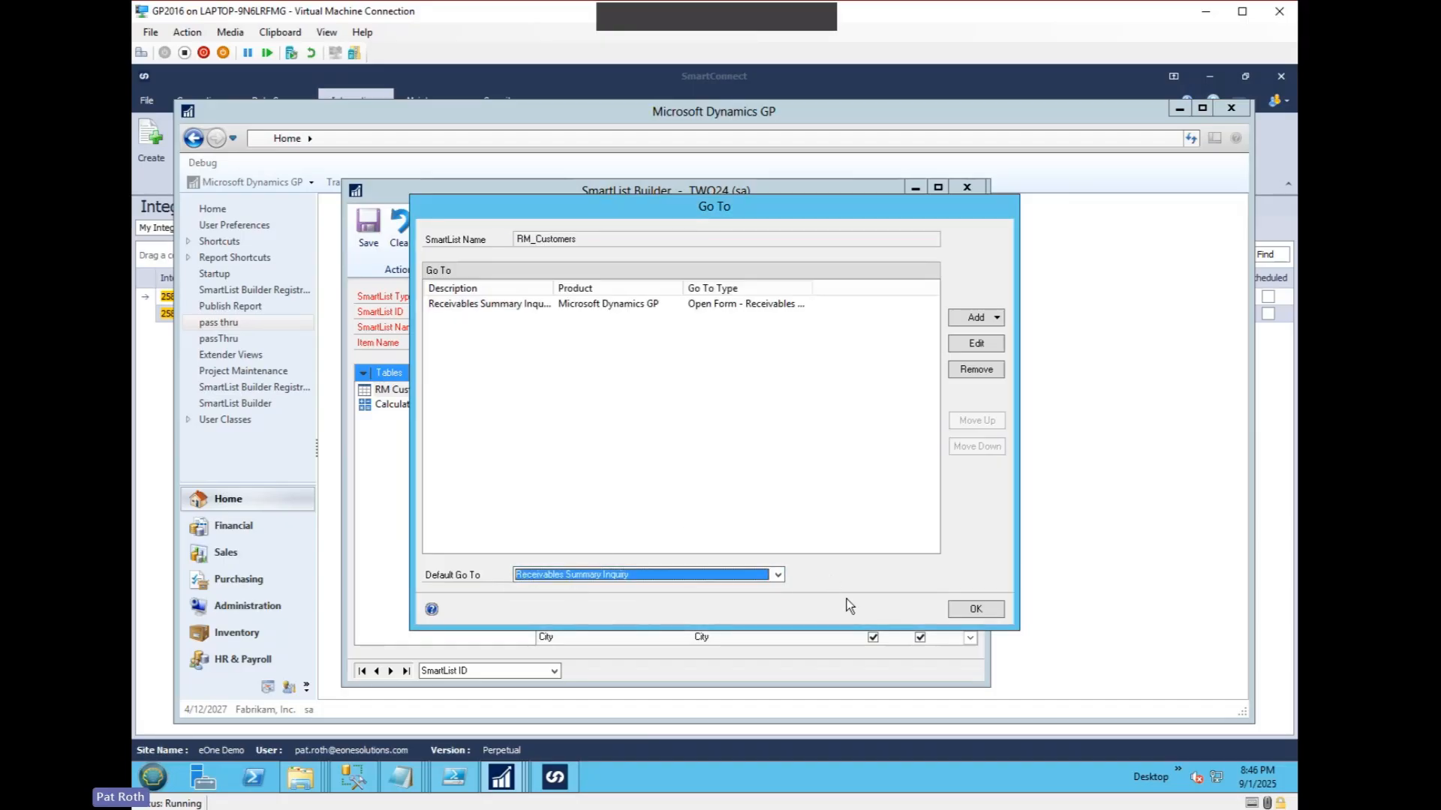
pyautogui.click(976, 609)
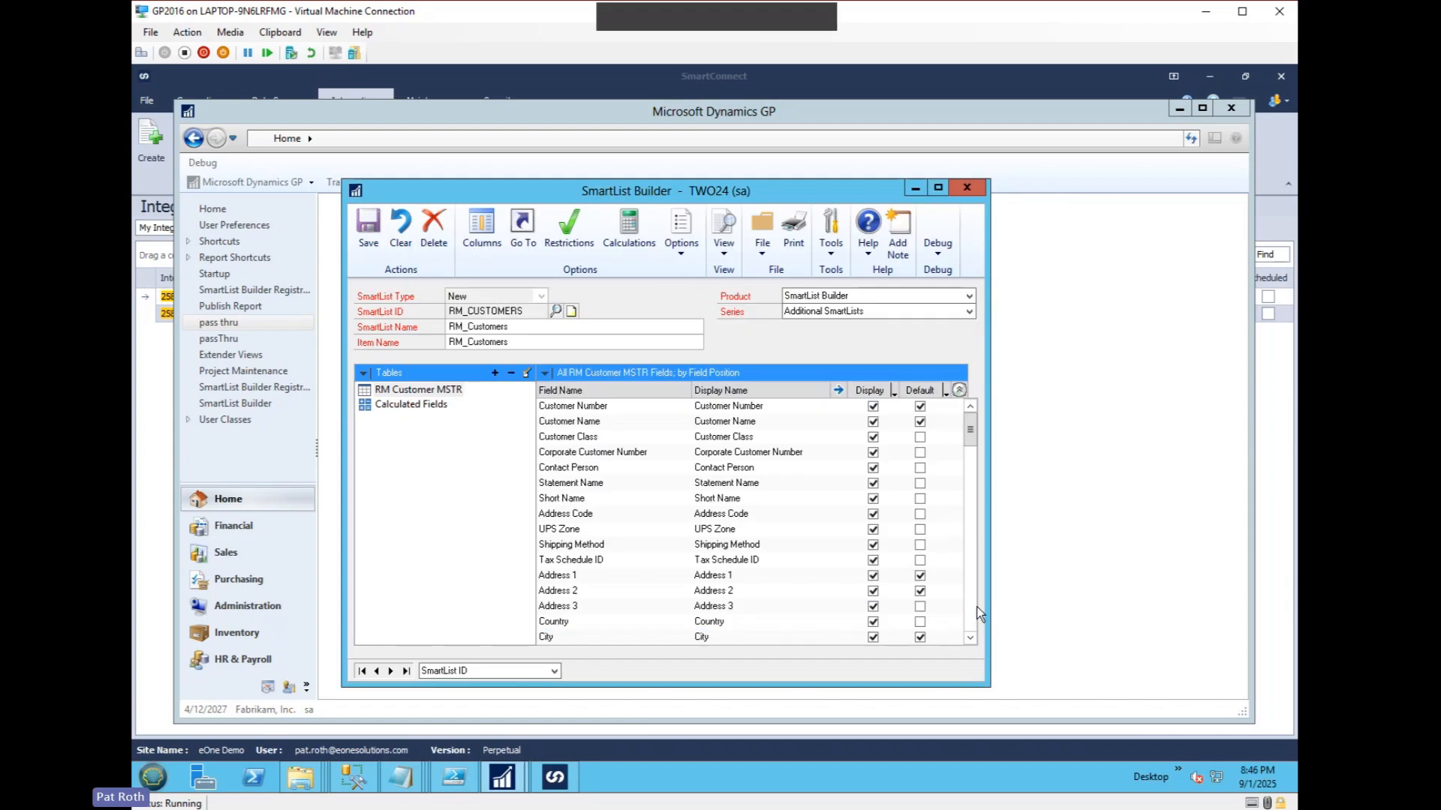
pyautogui.click(368, 229)
pyautogui.click(967, 188)
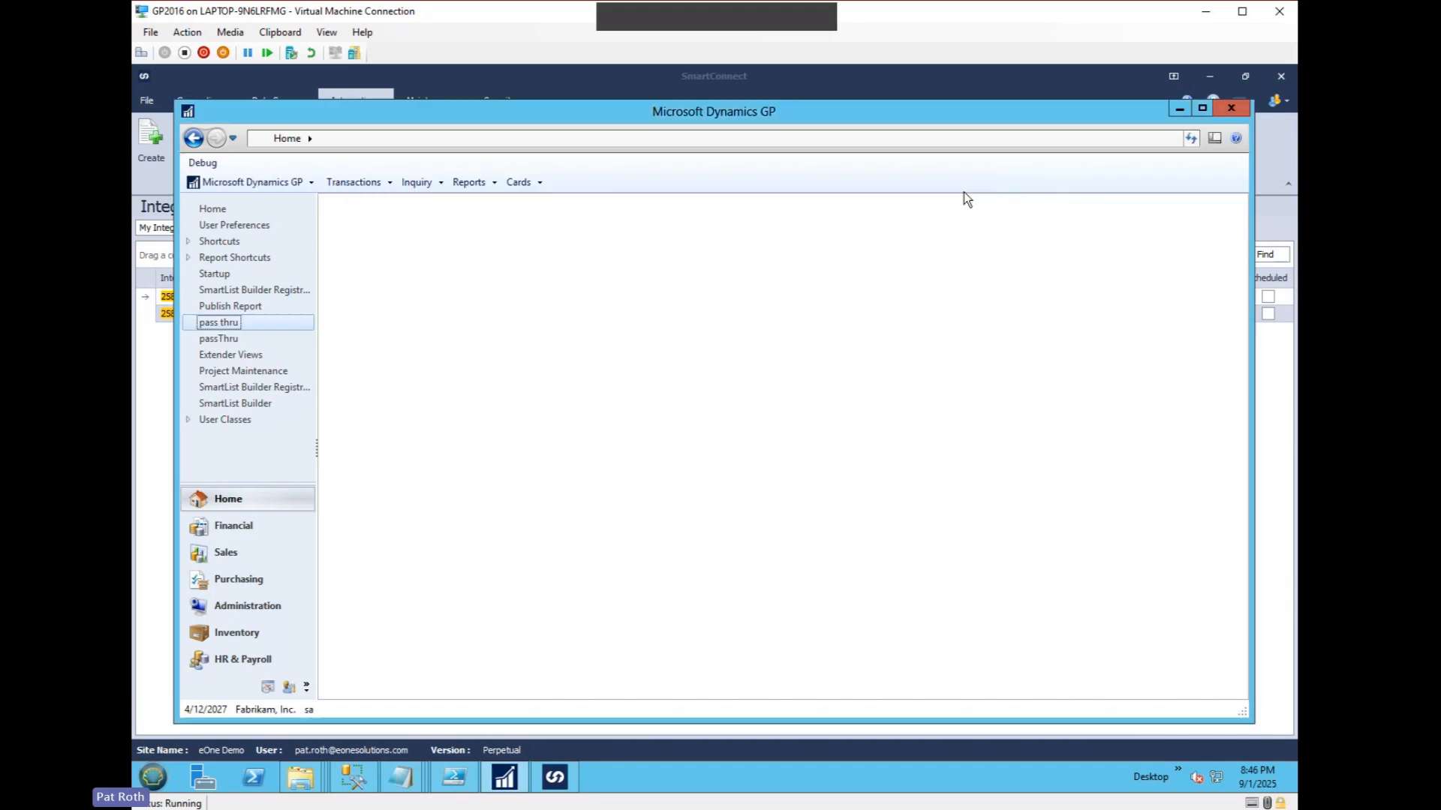
# Open SmartList and display the RM_Customers list under Additional SmartLists
pyautogui.click(261, 185)
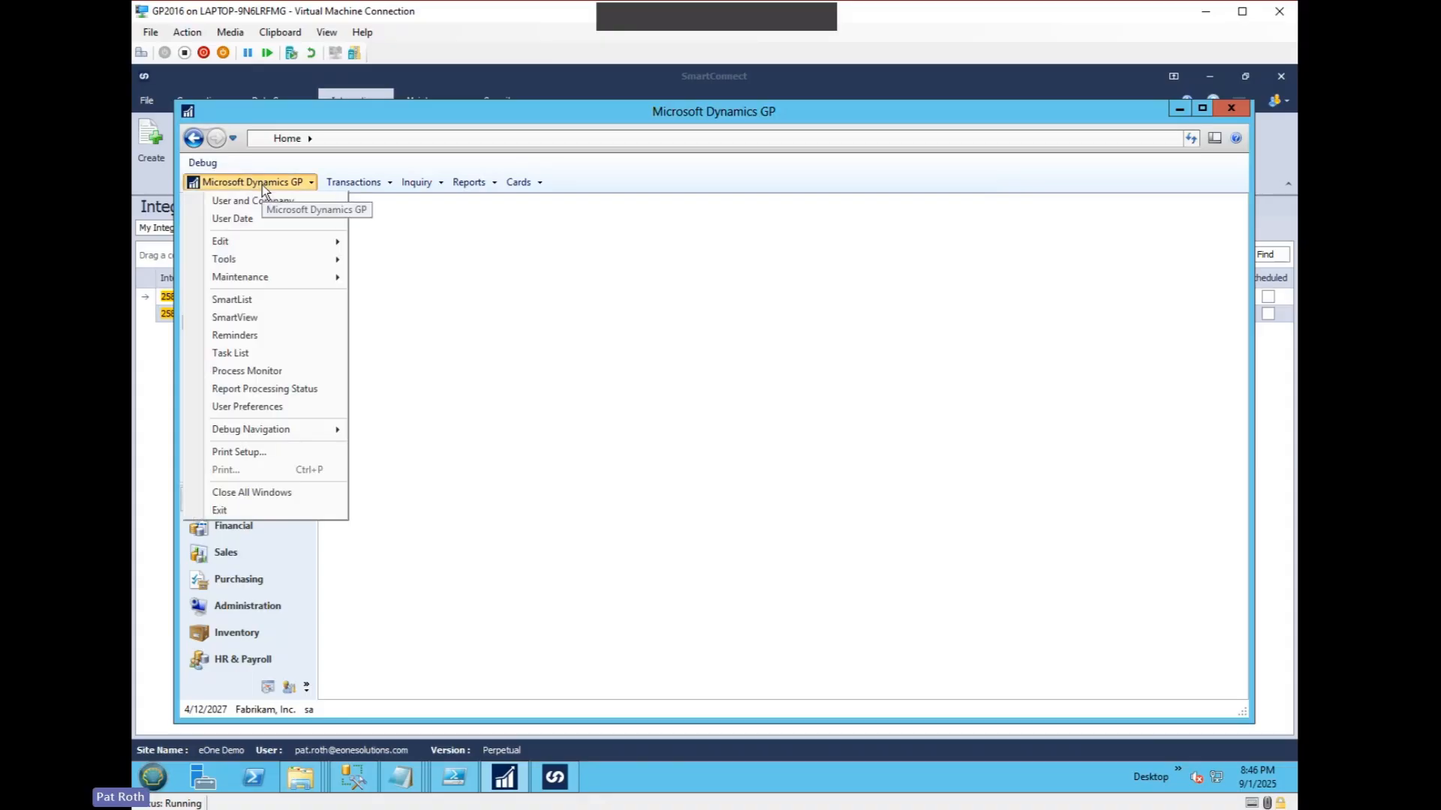
pyautogui.click(247, 301)
pyautogui.click(677, 468)
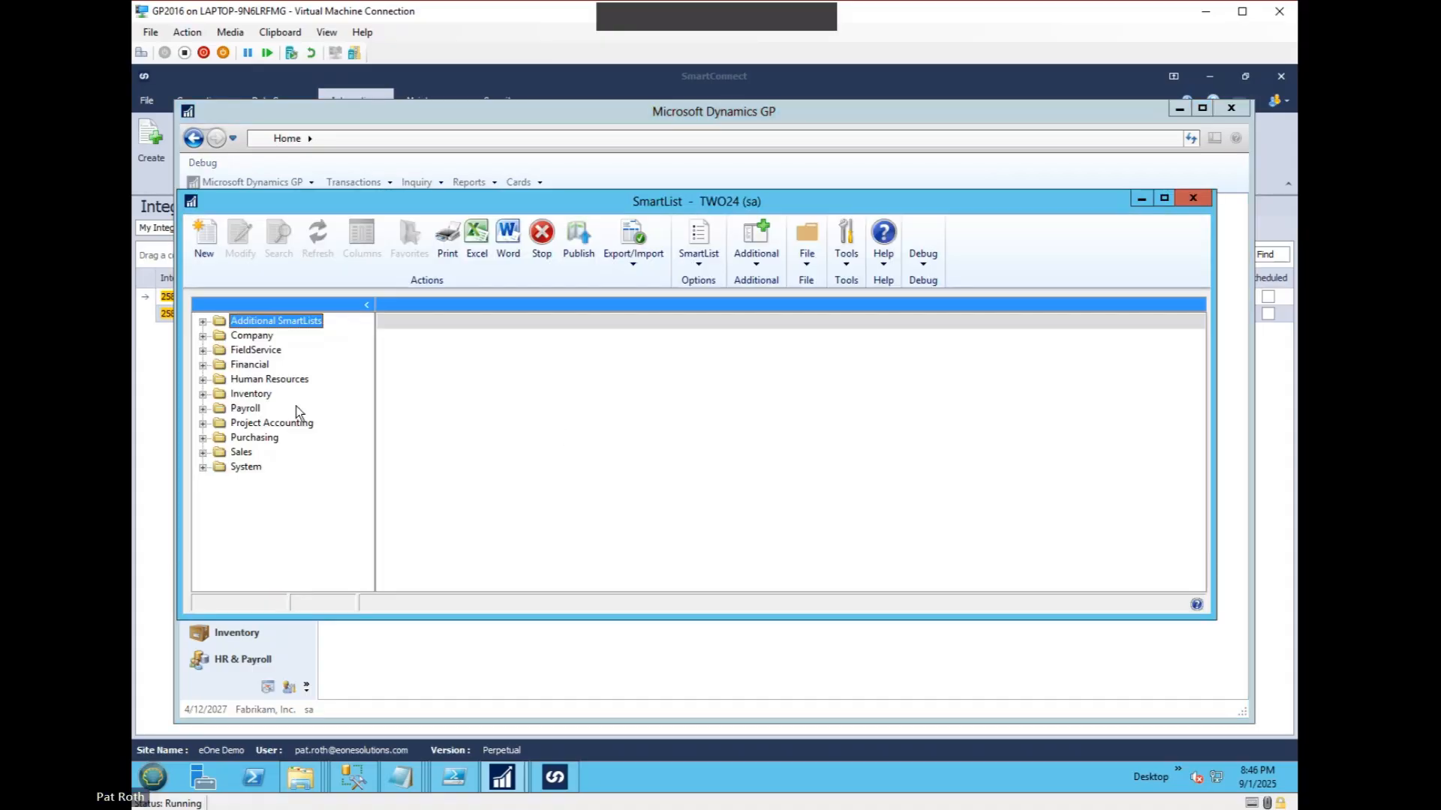
pyautogui.doubleClick(241, 452)
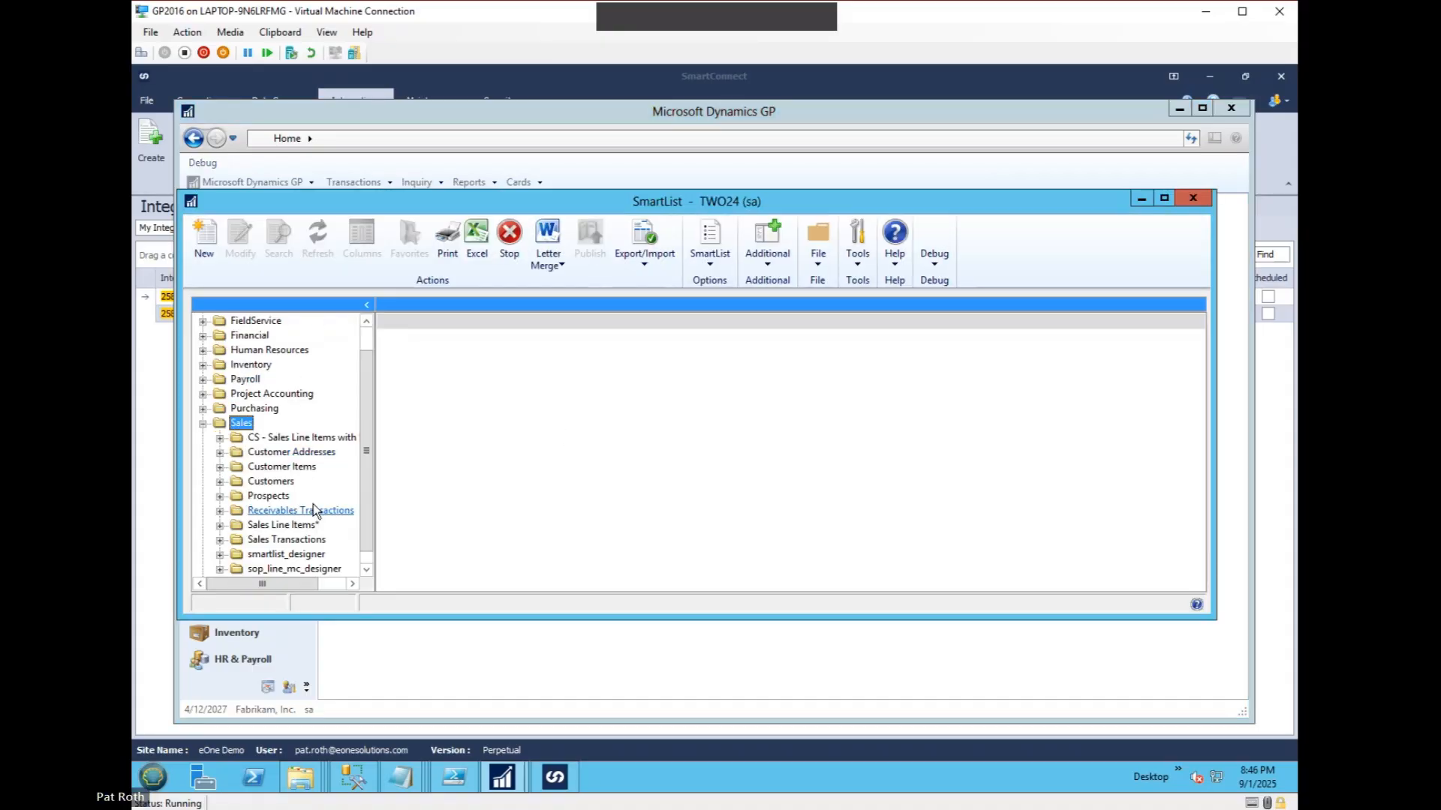
pyautogui.doubleClick(275, 320)
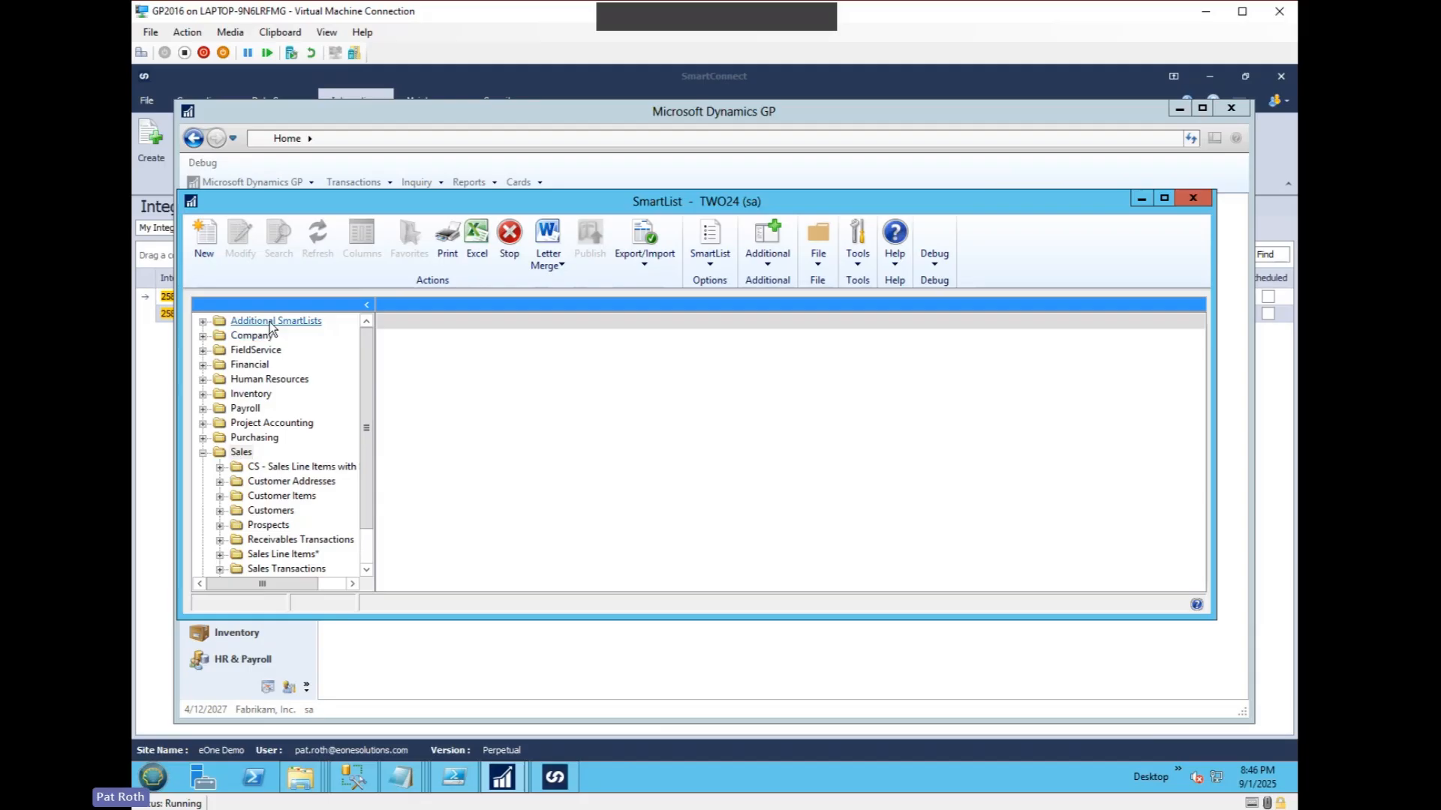
pyautogui.click(284, 408)
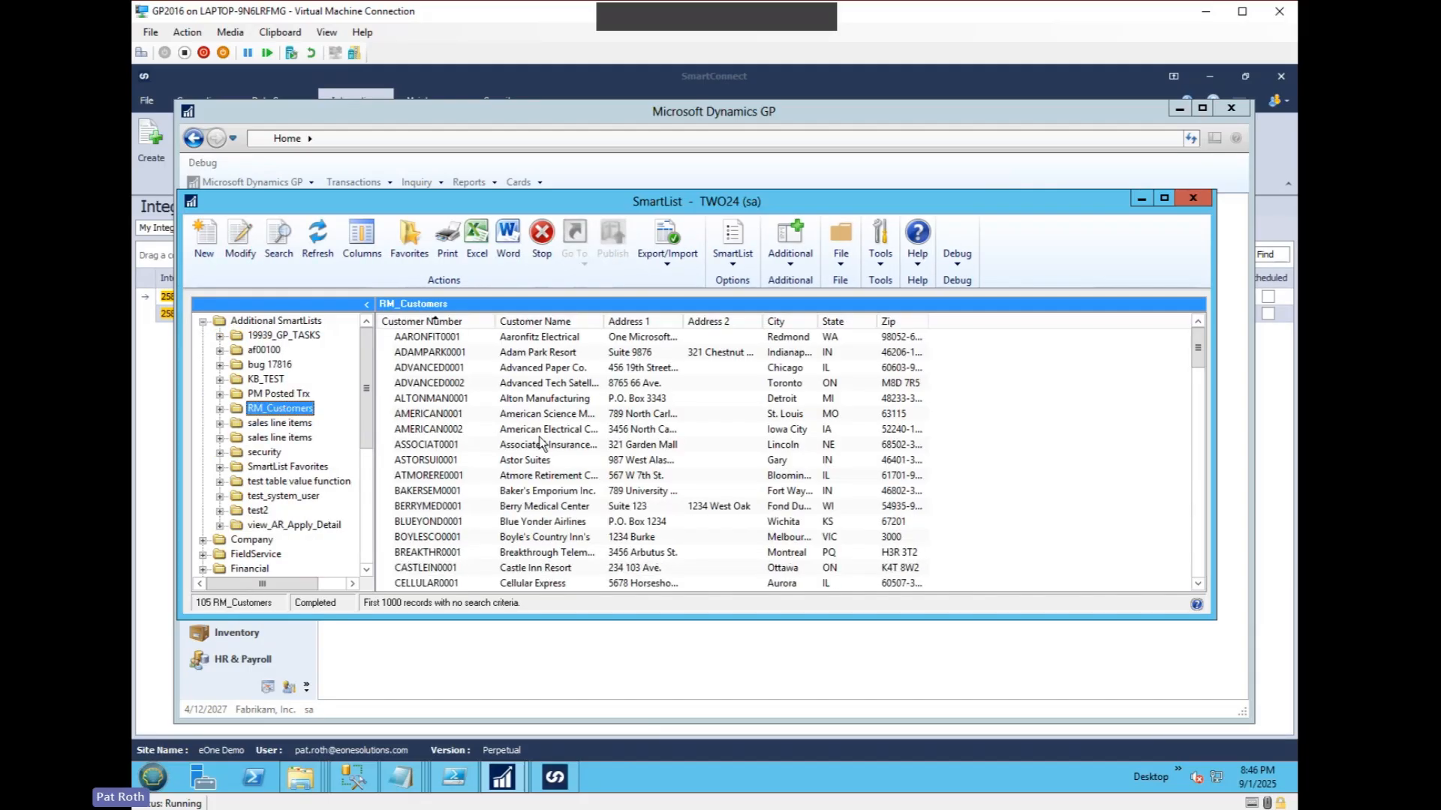
# Test the default Go To on the Astor Suites row and check the customer sort and range options in the inquiry
pyautogui.doubleClick(537, 462)
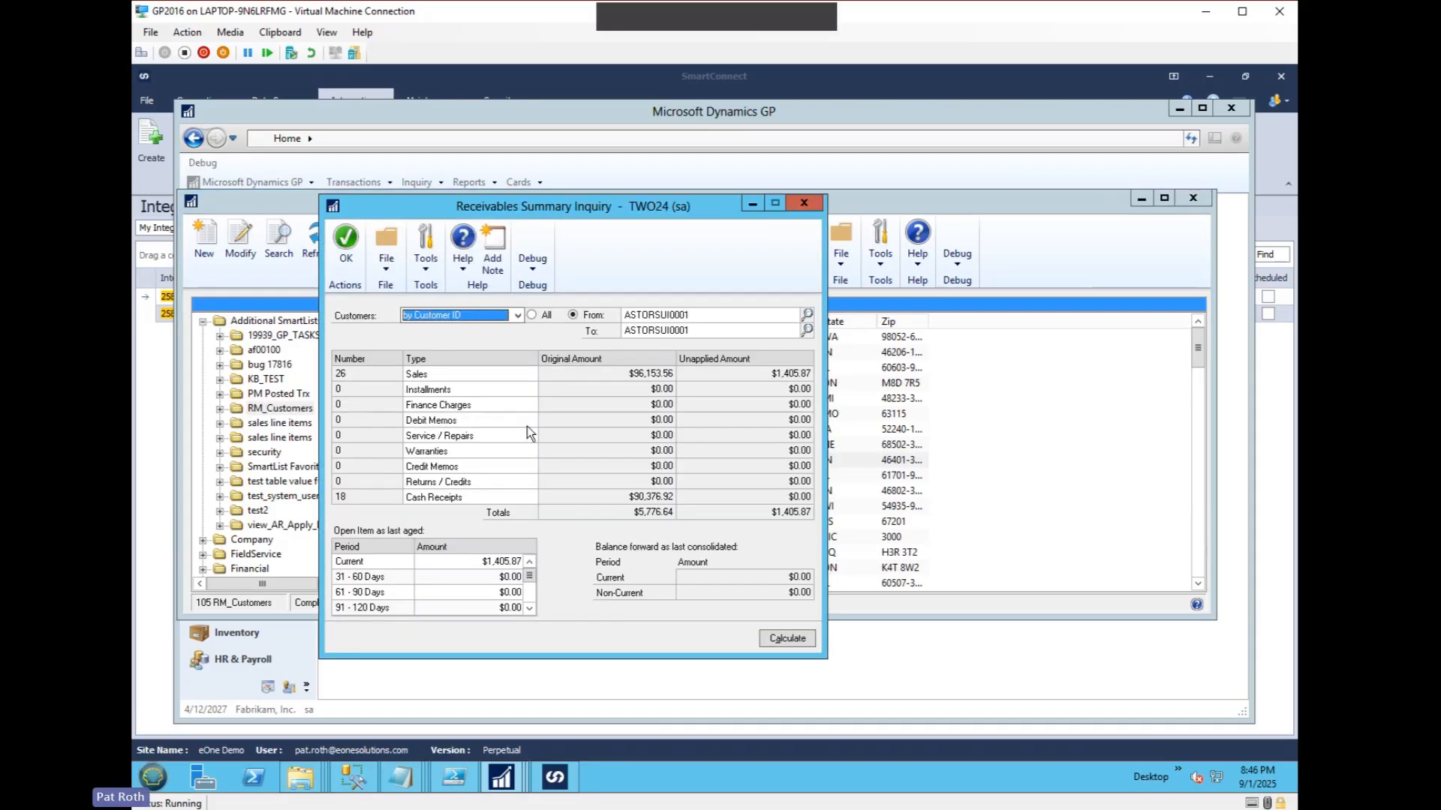
pyautogui.click(504, 316)
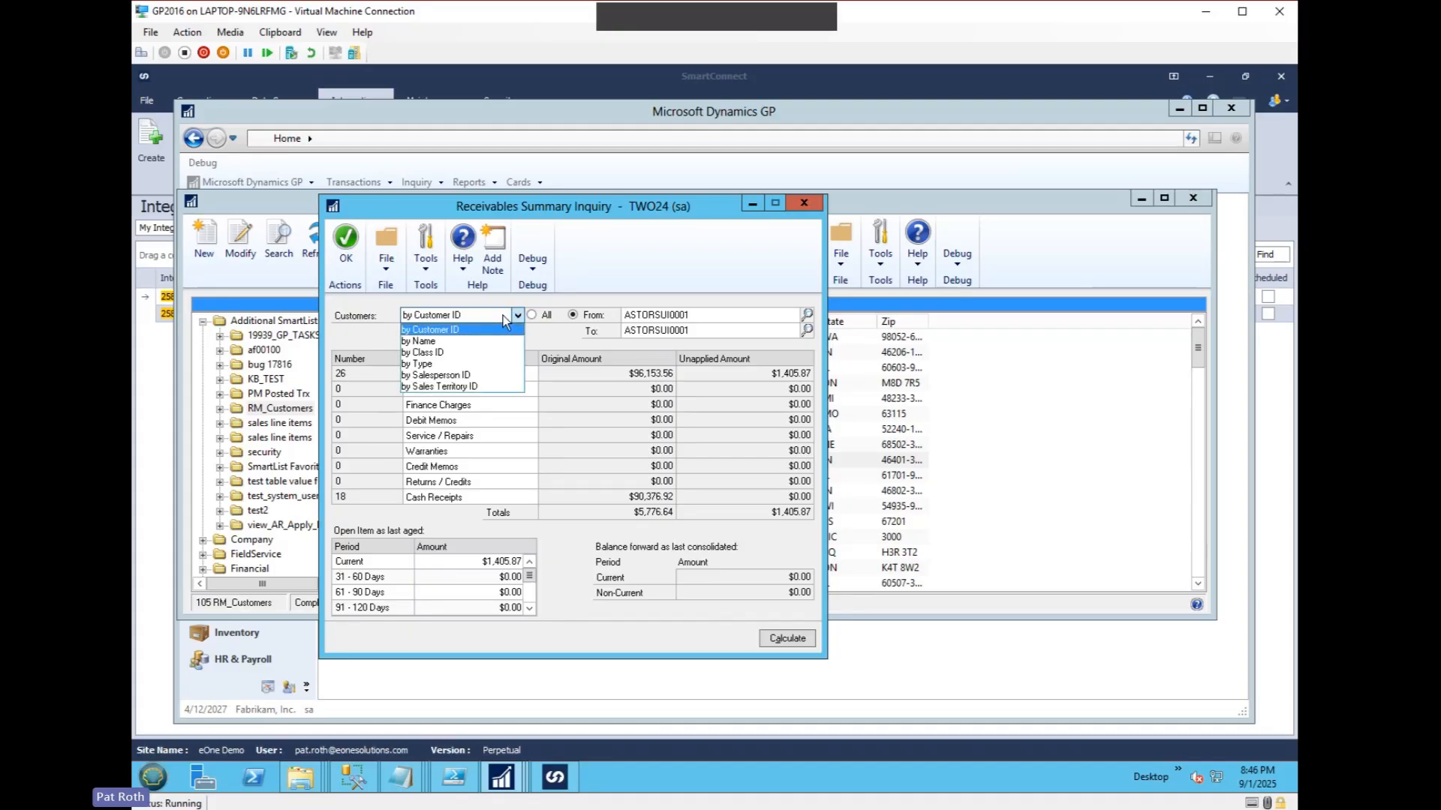
pyautogui.click(560, 331)
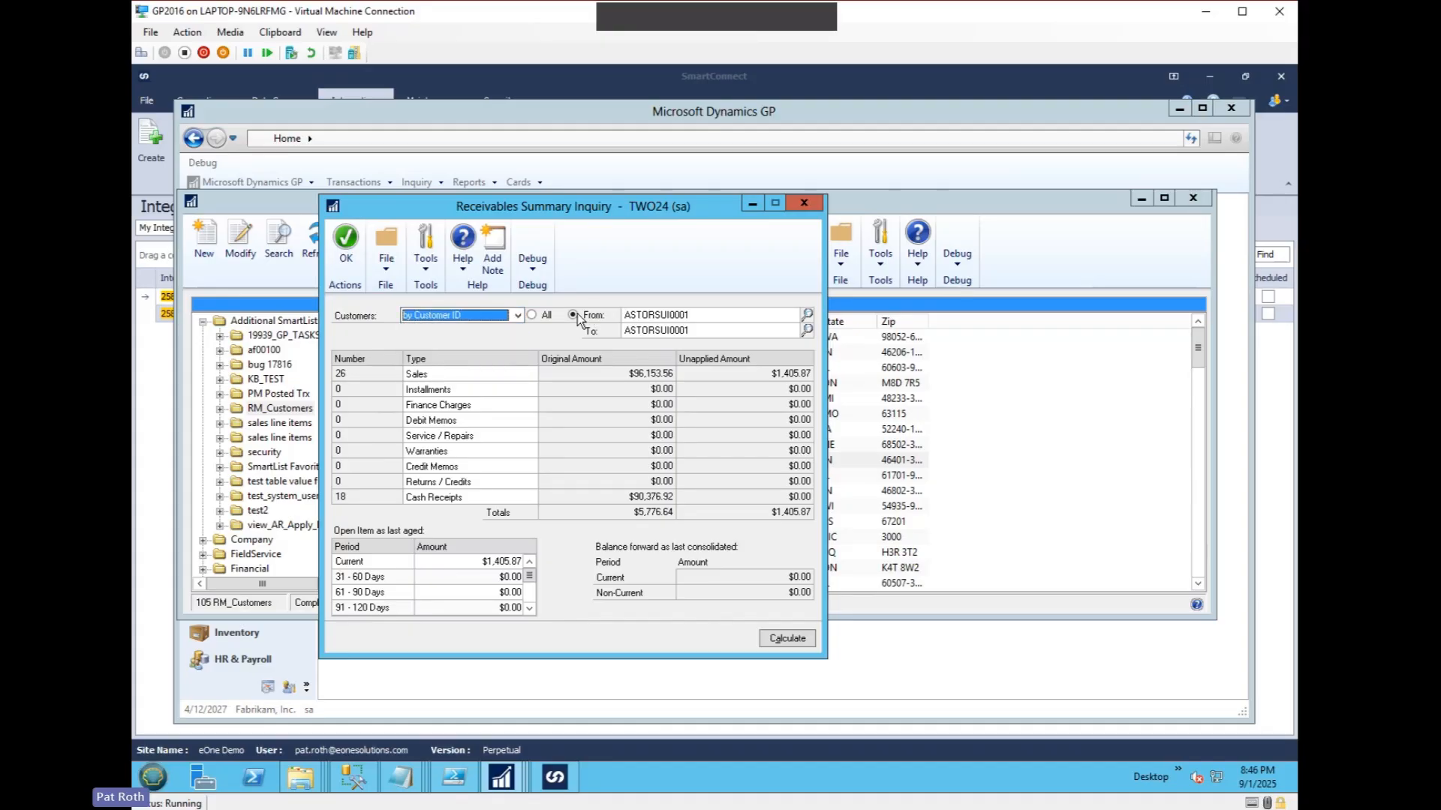